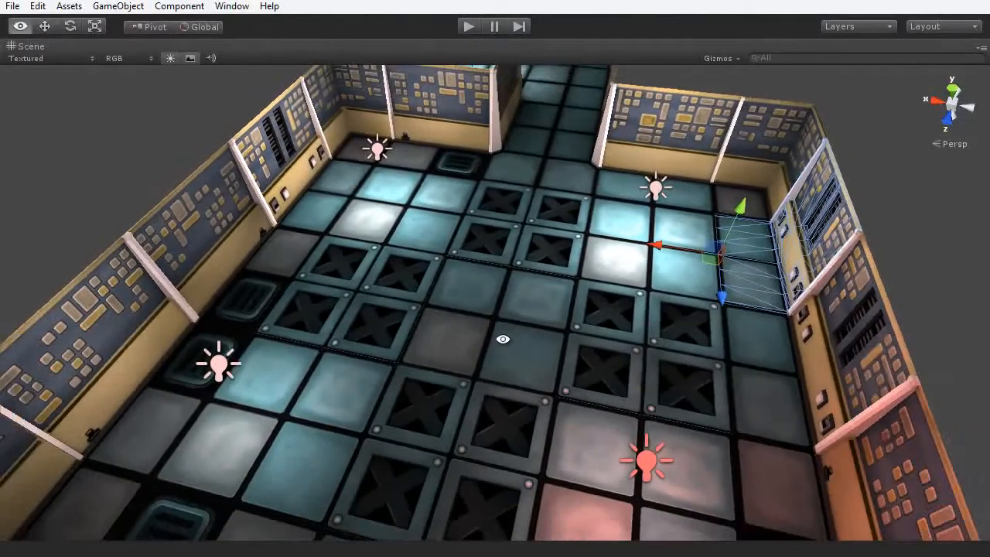
left_click(656, 320)
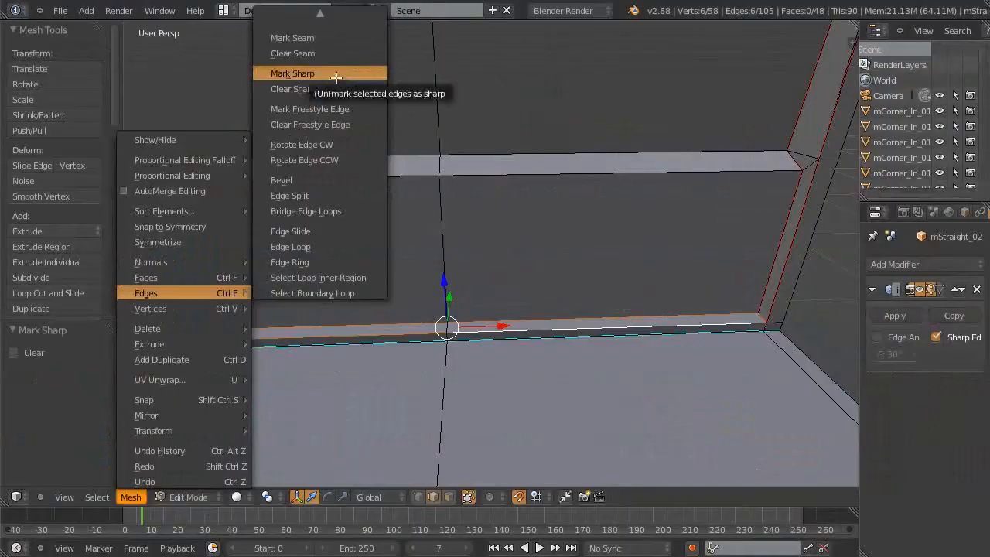
- Mark the selected edge loops along the base trim and corner of the wall section mesh as sharp
left_click(273, 71)
right_click(366, 261, "alt")
right_click(462, 246, "alt")
middle_click_drag(462, 245, 673, 274)
left_click(131, 497)
mouse_move(178, 286)
left_click(294, 72)
- Select further edges on the wall section mesh
middle_click_drag(751, 317, 518, 332)
scroll(217, 133, "up", 2, "alt")
scroll(217, 132, "up", 2)
middle_click_drag(217, 132, 325, 196, "shift")
right_click(206, 137)
right_click(206, 136)
right_click(209, 133)
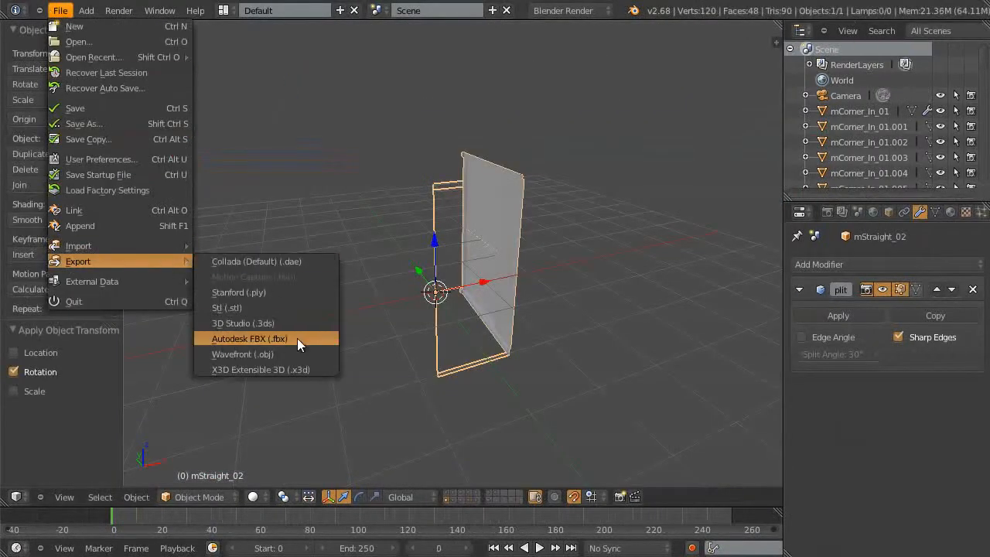
- Set up an Autodesk FBX export of the mStraight_02 wall section named straight_section_01.fbx in the module_03 folder
left_click(297, 338)
left_click(215, 69)
left_click_drag(215, 69, 202, 69)
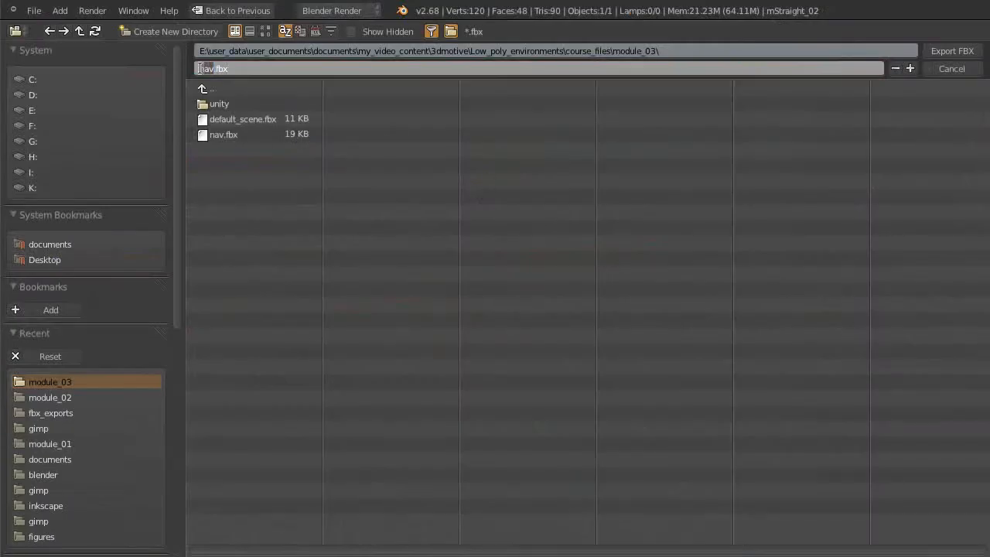
type("straight_section_091")
key("BackSpace")
key("Return")
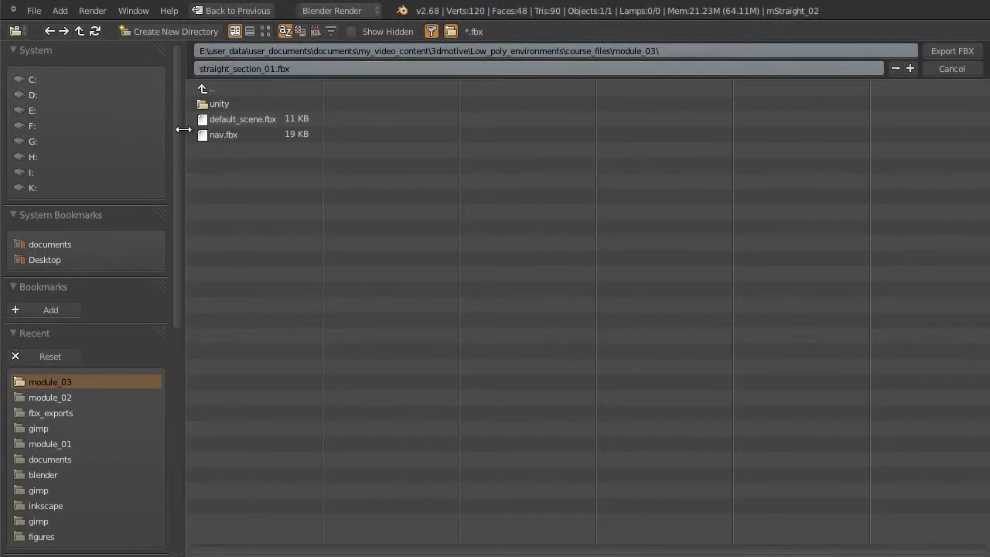
scroll(182, 355, "down", 10)
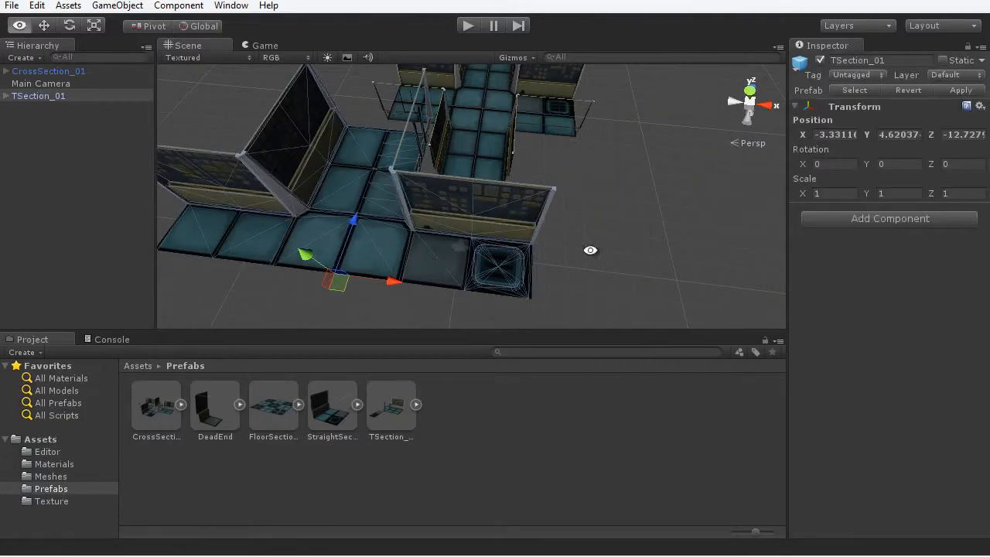
- Switch to Unity and move TSection_01 so it joins the open end of the cross section corridor
left_click_drag(590, 248, 577, 232, "alt")
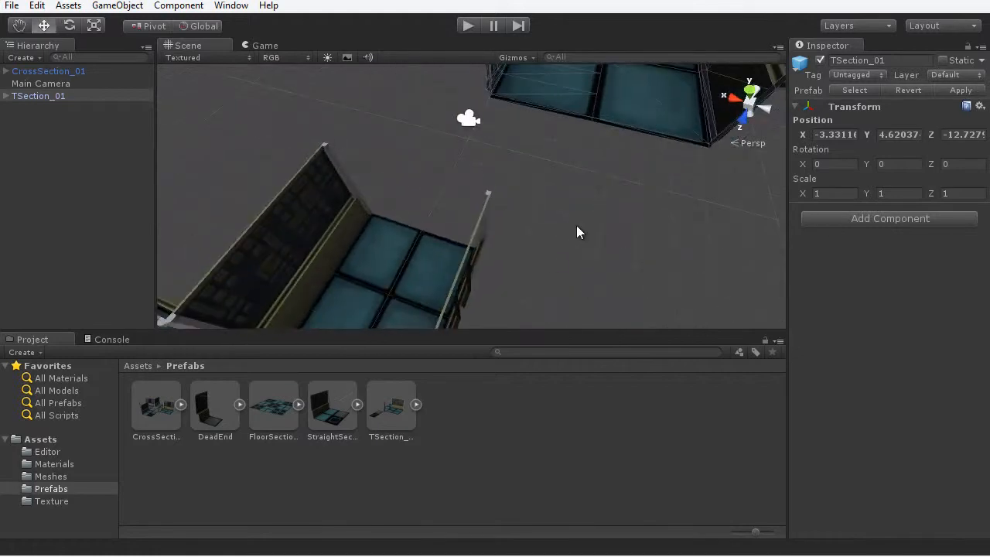
left_click_drag(594, 120, 426, 221)
left_click(534, 252)
scroll(534, 251, "down", 5)
left_click_drag(533, 252, 409, 133, "alt")
scroll(480, 240, "down", 3)
- Add the FloorSection prefab to the scene and vertex-snap it onto the open end of the T-section
left_click_drag(274, 406, 297, 270)
left_click_drag(309, 267, 580, 151, "alt")
key("v")
left_click(535, 259)
left_click_drag(505, 124, 471, 202)
- Place the DeadEnd prefab in the scene beside the corridor layout
scroll(482, 198, "up", 4)
scroll(568, 151, "down", 4)
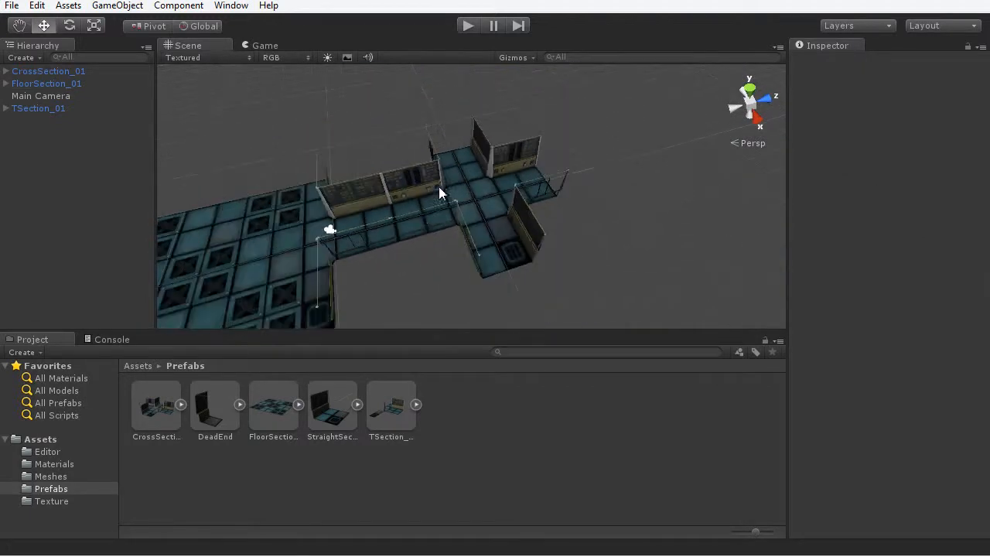
left_click_drag(215, 407, 614, 248)
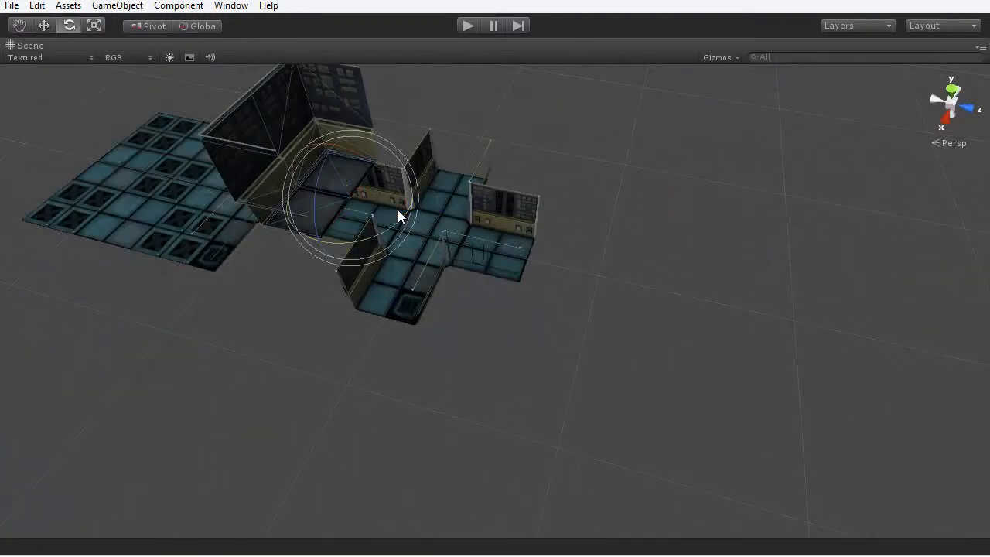
- Add a Fisheye image effect to the Main Camera and raise its distortion strength
left_click(179, 5)
mouse_move(215, 167)
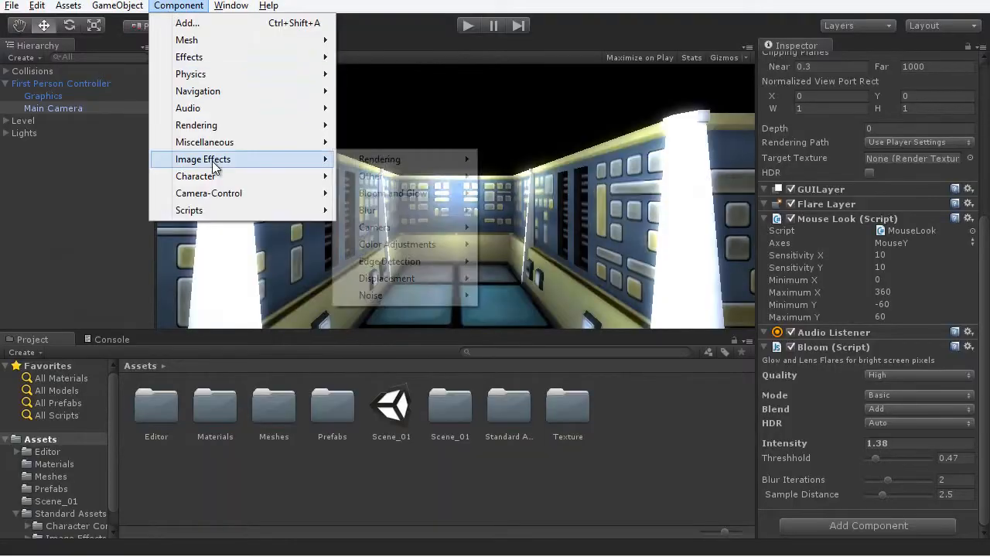
mouse_move(391, 278)
left_click(545, 278)
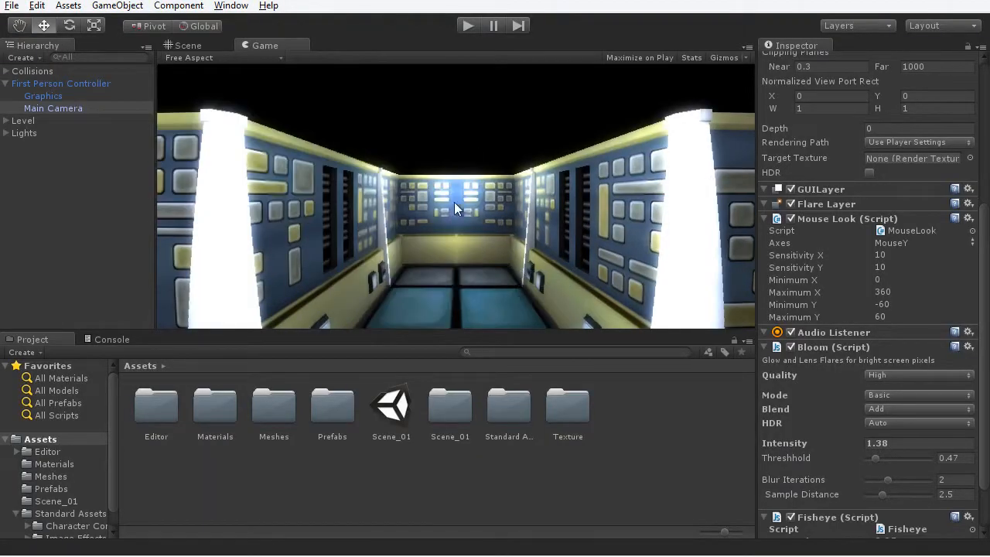
scroll(863, 481, "down", 2)
left_click_drag(805, 478, 812, 478)
left_click_drag(808, 489, 818, 489)
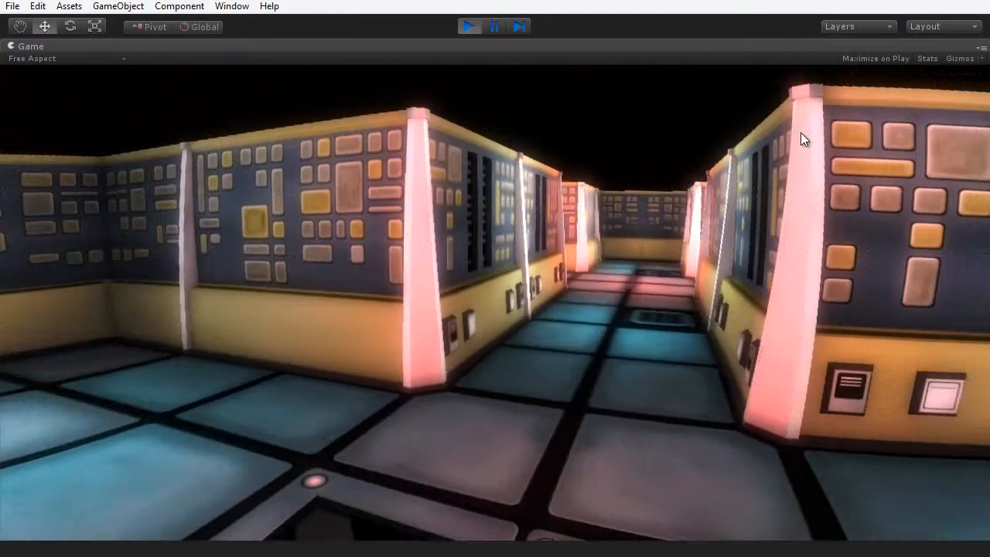
- Walk through the lit corridors in play mode to inspect the camera effects
key("w")
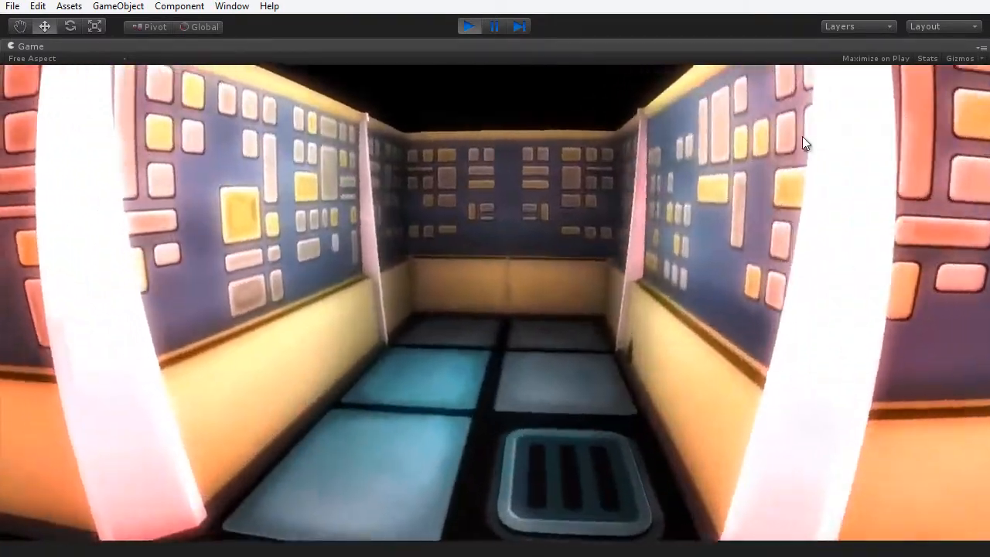
key("w")
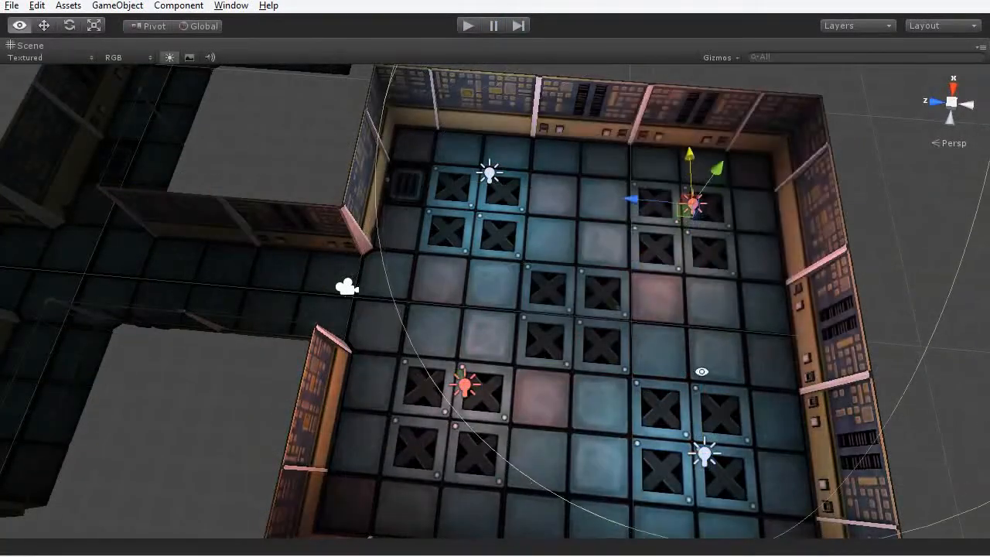
- Add the room's three other point lights to the current light selection
left_click_drag(700, 371, 427, 445, "alt")
left_click(513, 184, "shift")
left_click(342, 168, "shift")
scroll(603, 325, "down", 5)
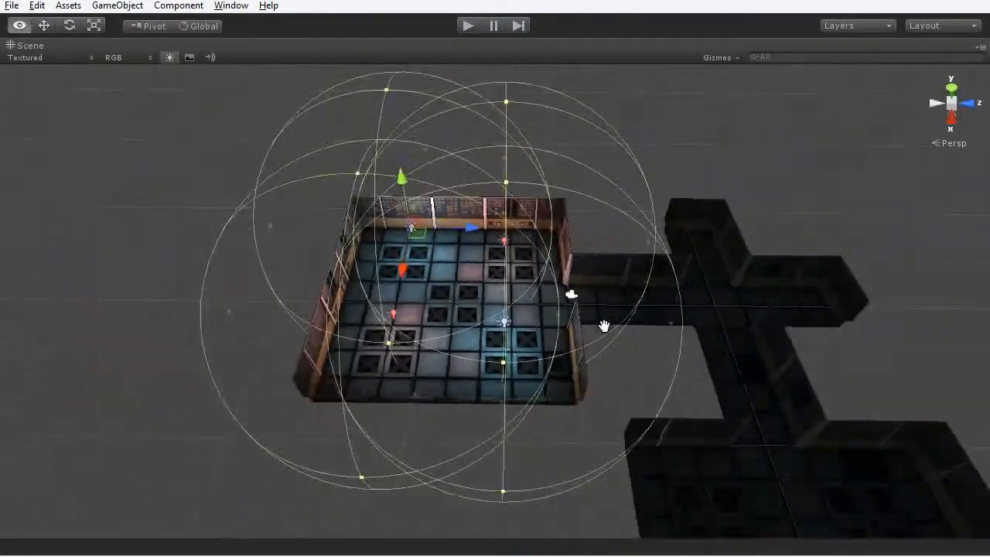
middle_click_drag(604, 325, 525, 261)
left_click(433, 252, "shift")
left_click_drag(430, 297, 929, 480, "alt")
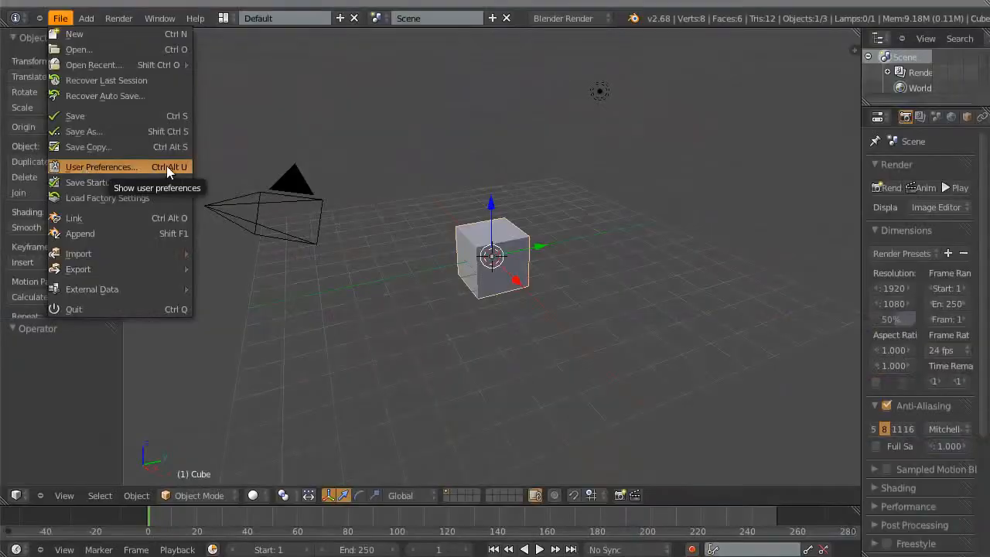
- Switch to Blender and browse the list of add-ons in the user preferences
left_click(155, 166)
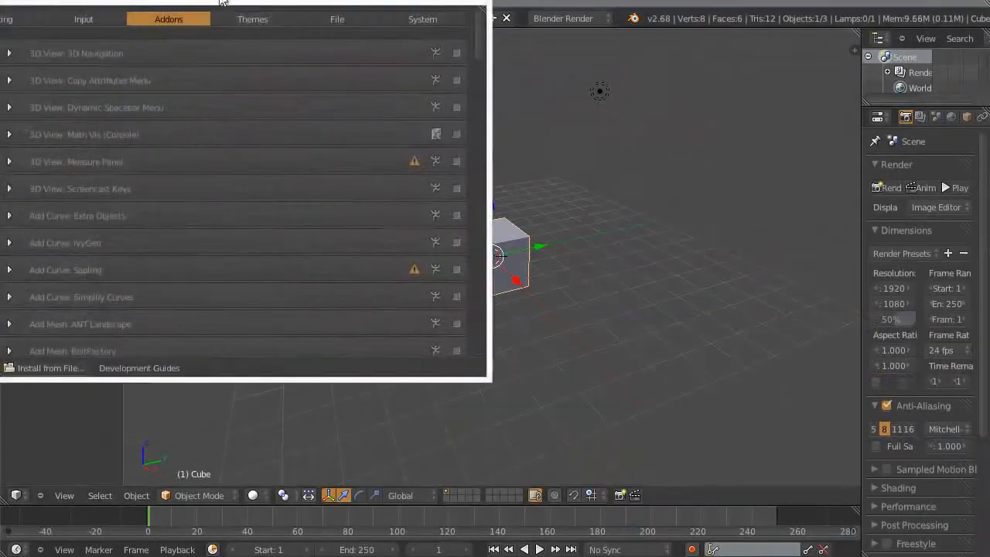
scroll(816, 221, "down", 10)
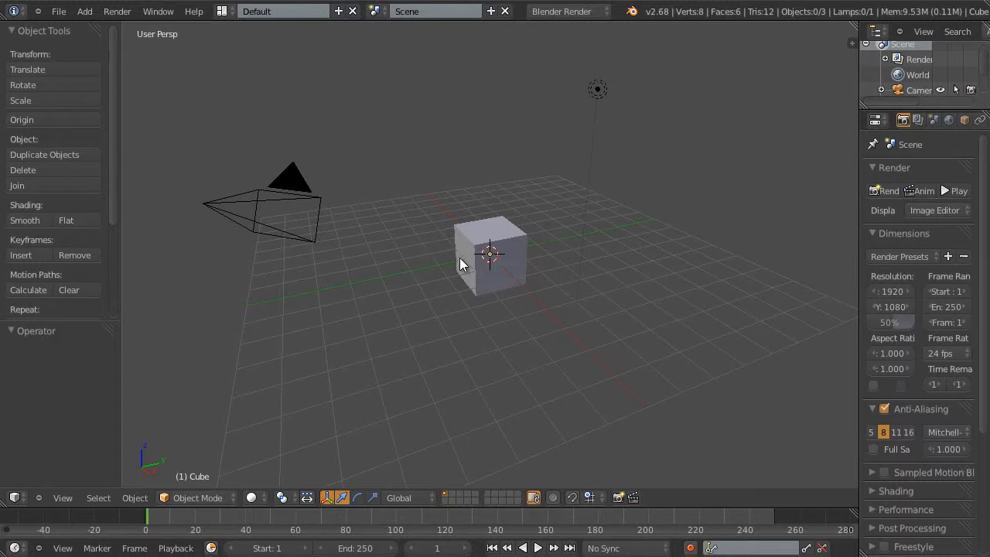
- Save the default cube scene as default_scene.blend
right_click(511, 250)
left_click(60, 11)
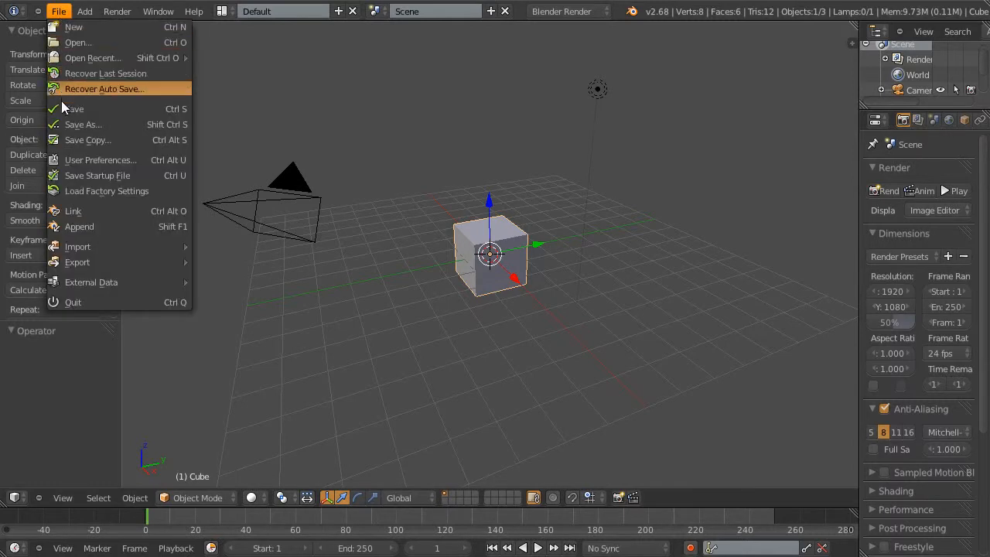
left_click(168, 109)
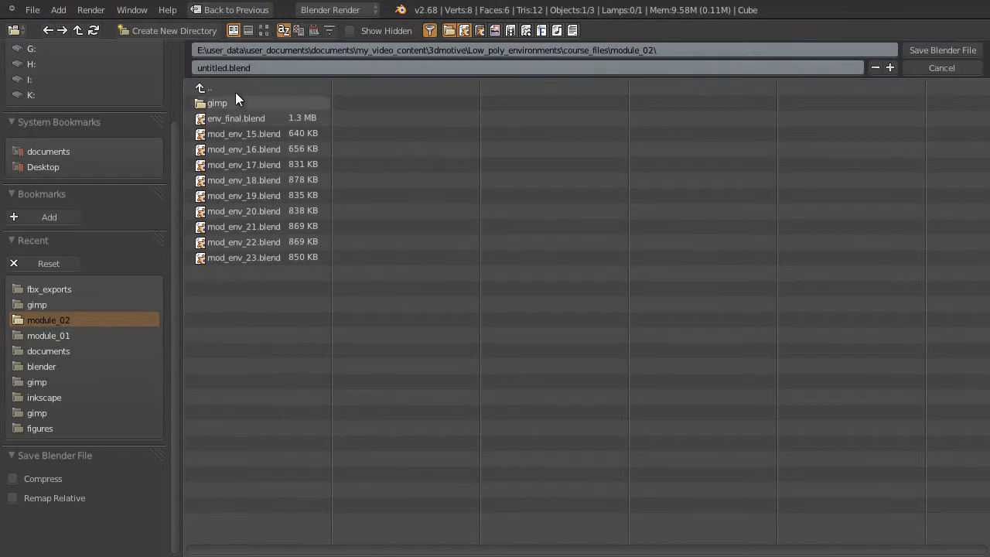
left_click(228, 68)
left_click(228, 68)
left_click_drag(230, 68, 193, 67)
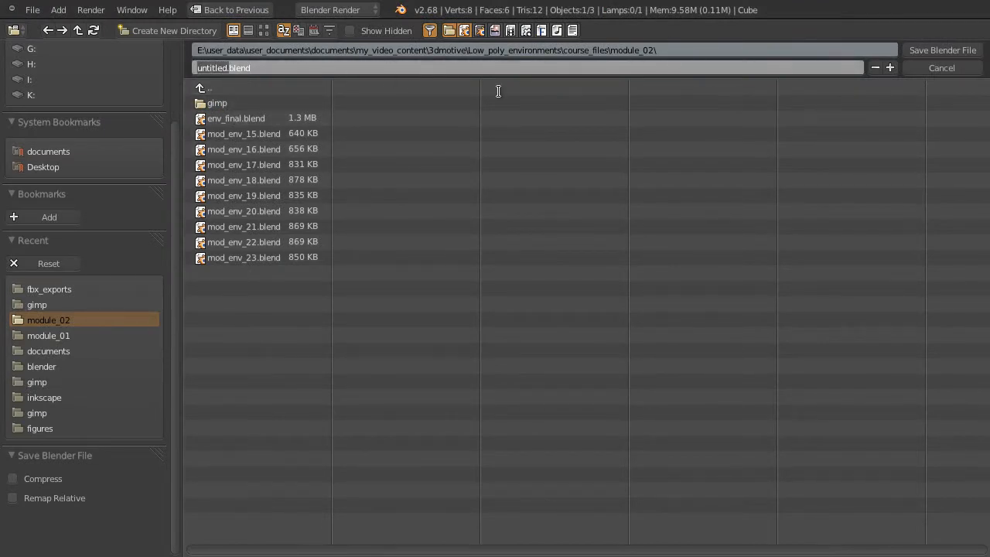
type("default_Scemne")
key("BackSpace")
key("BackSpace")
key("BackSpace")
key("BackSpace")
key("BackSpace")
key("BackSpace")
type("scene.")
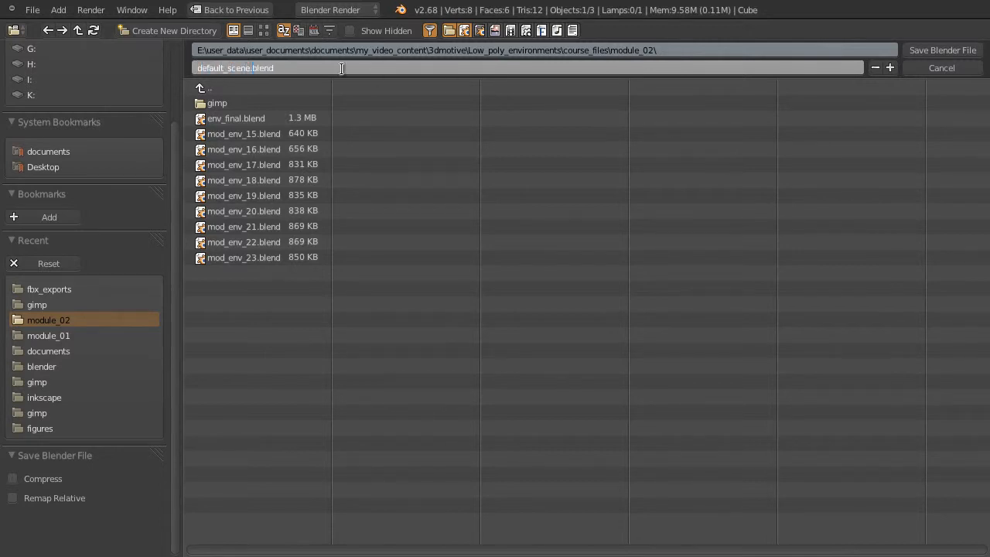
left_click(940, 48)
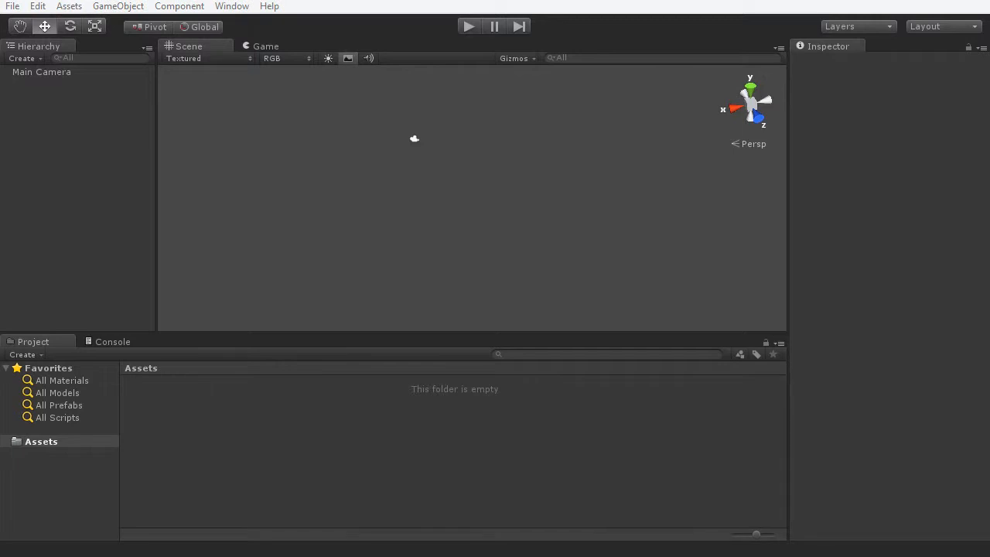
- Try to import default_scene.blend from the module_03 folder into the Assets of the Unity project
left_click_drag(270, 402, 271, 276)
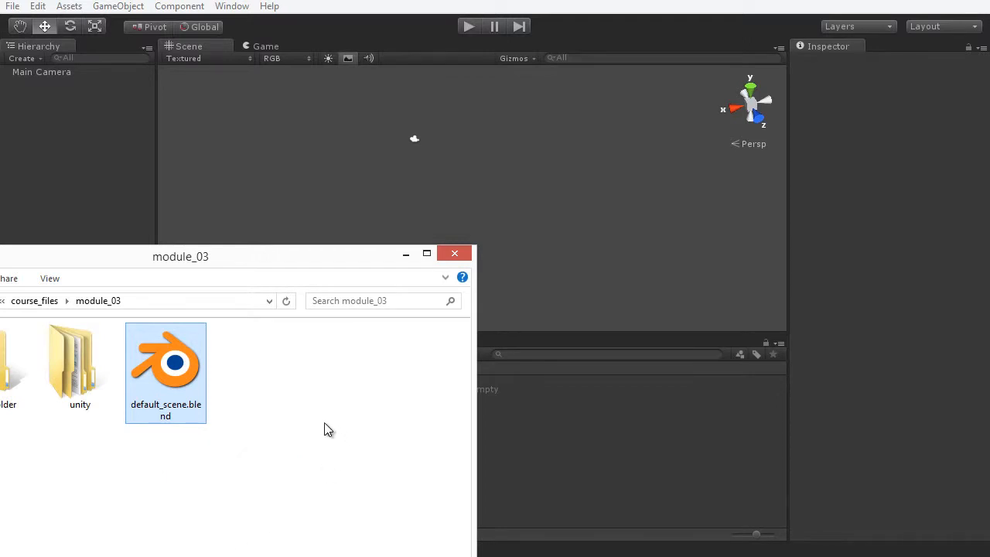
left_click_drag(184, 373, 532, 464)
left_click_drag(574, 423, 575, 423)
left_click_drag(371, 264, 378, 556)
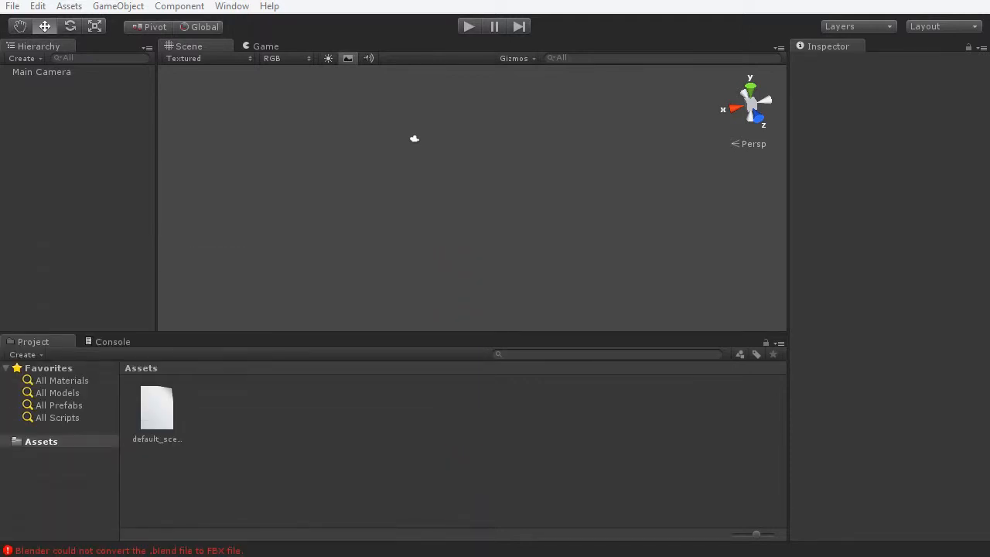
left_click(164, 415)
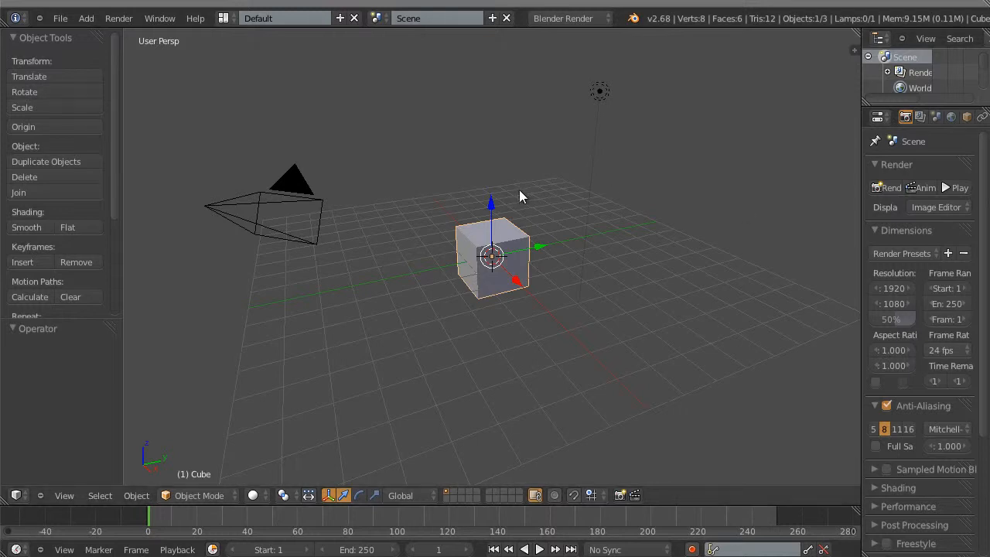
- Check in Blender's add-on preferences whether the Autodesk FBX import-export add-on is enabled
left_click(59, 22)
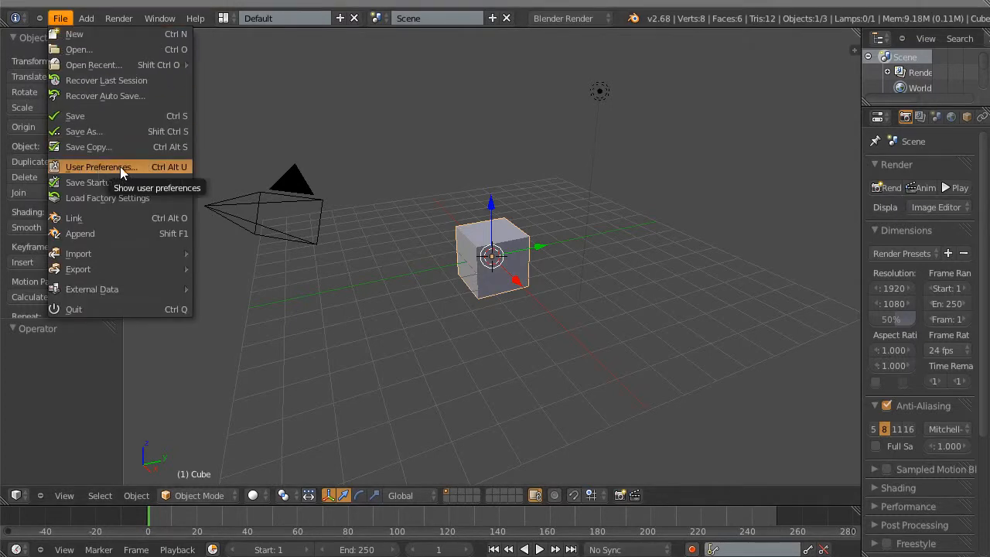
left_click(168, 167)
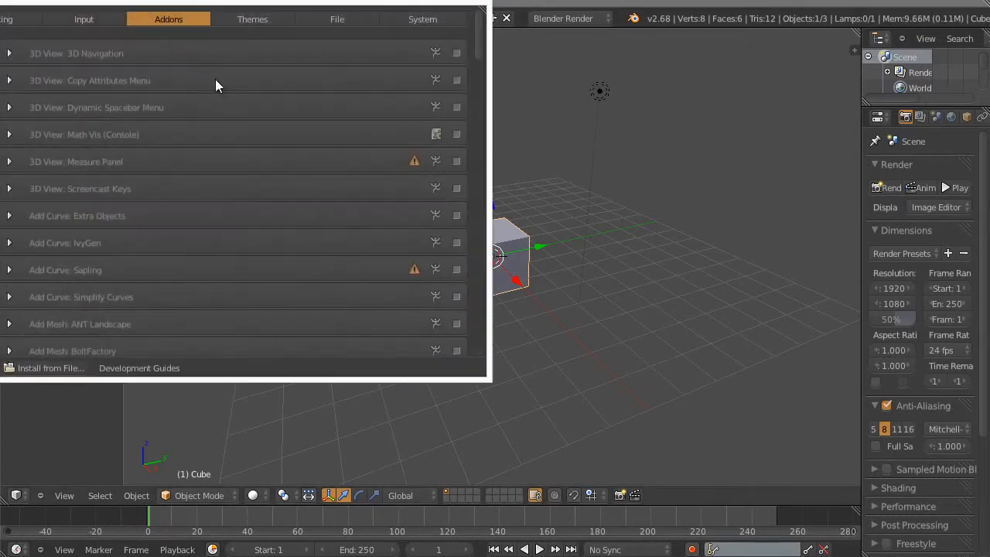
left_click_drag(217, 4, 578, 69)
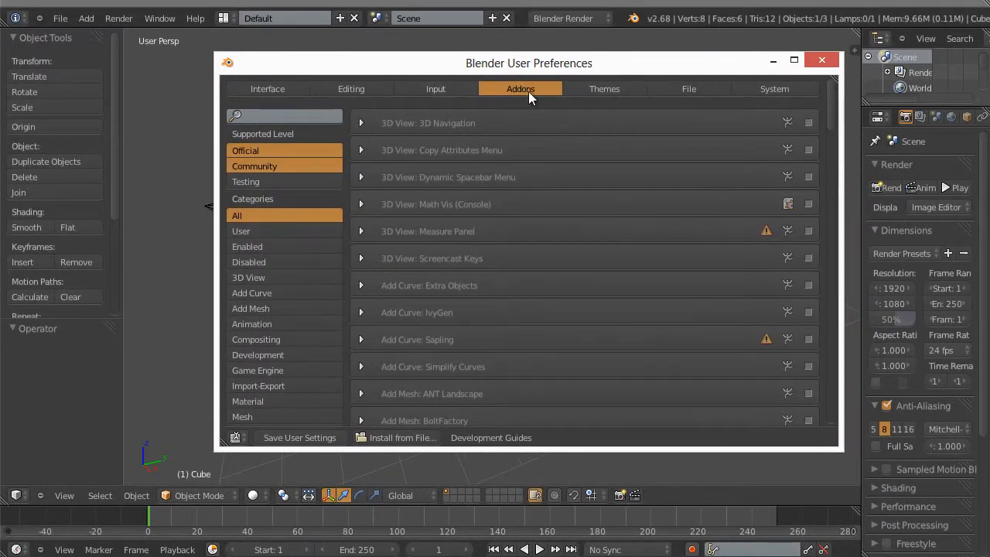
left_click_drag(825, 126, 835, 198)
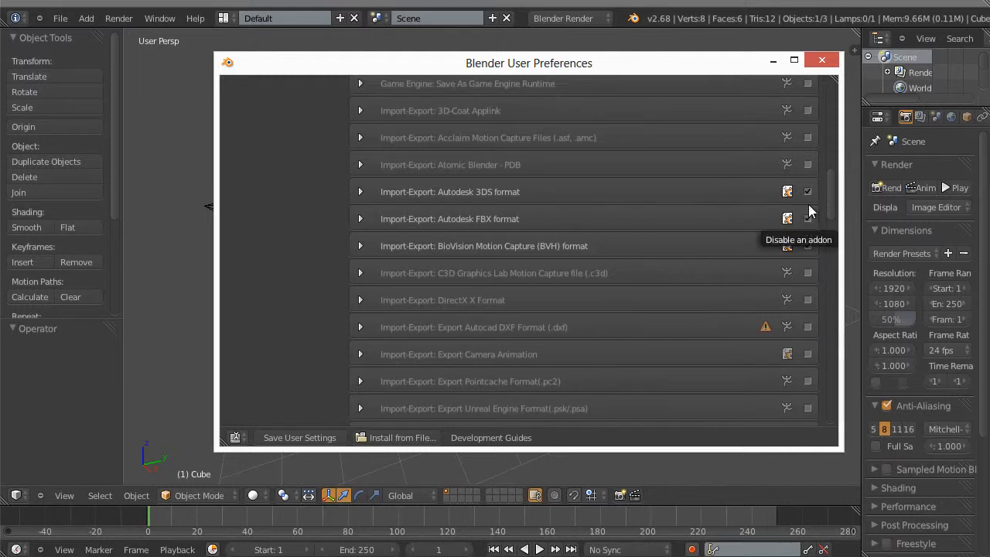
left_click(827, 66)
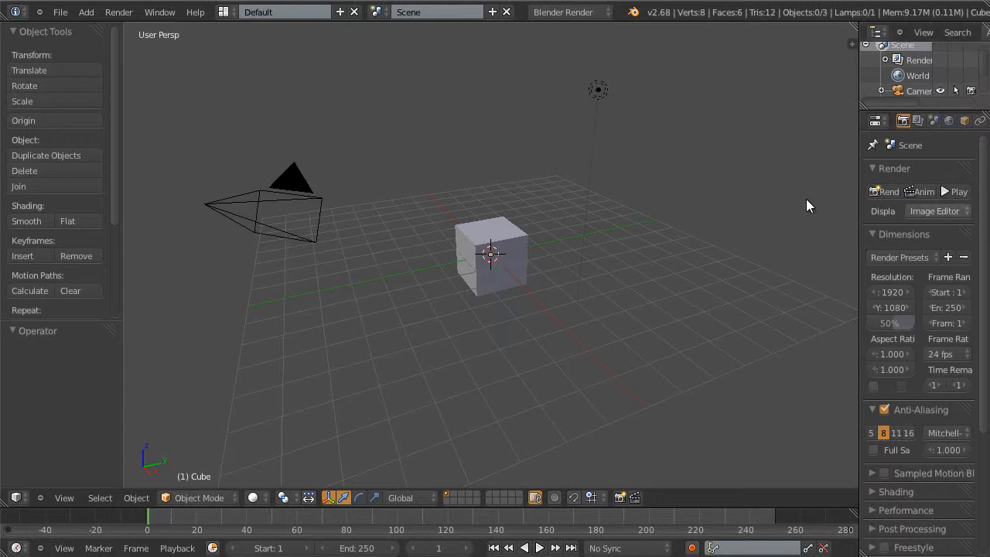
- Export the Blender scene in Autodesk FBX format as default_scene.fbx in the module_03 folder
left_click(62, 13)
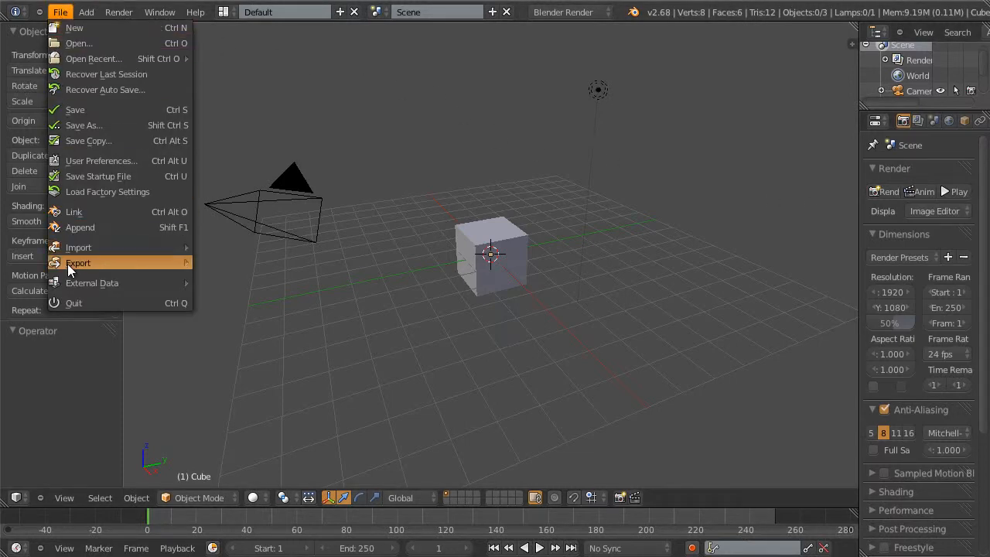
mouse_move(79, 264)
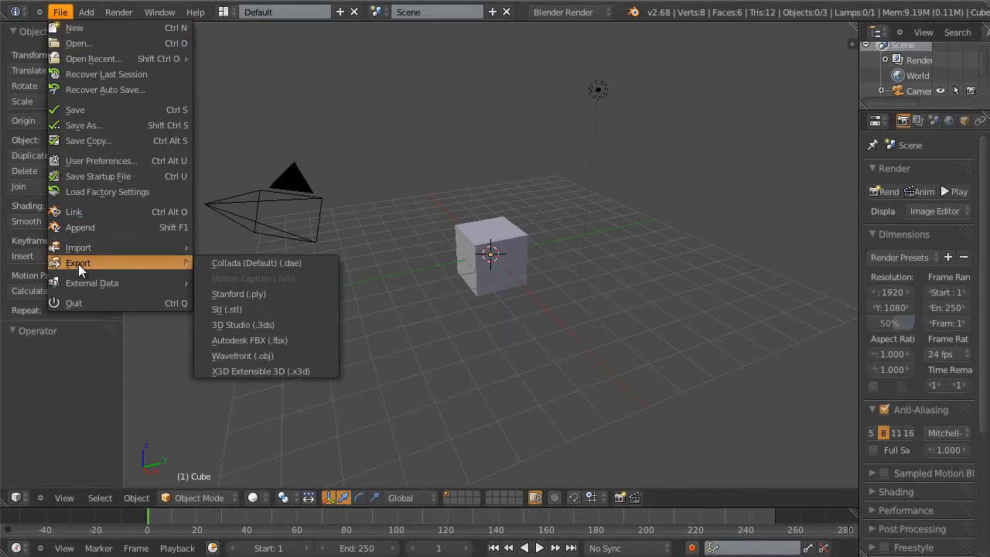
left_click(303, 342)
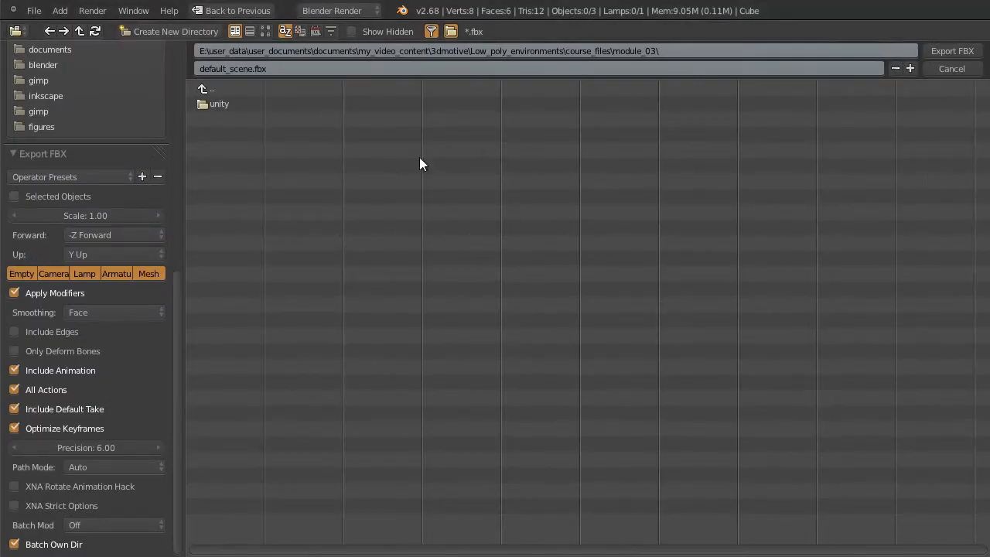
left_click_drag(180, 311, 186, 371)
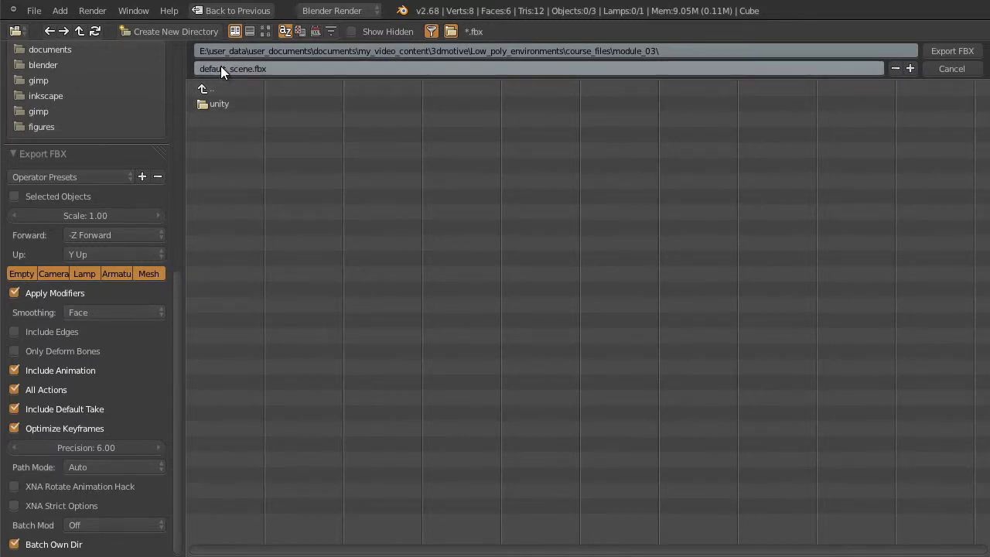
left_click(308, 68)
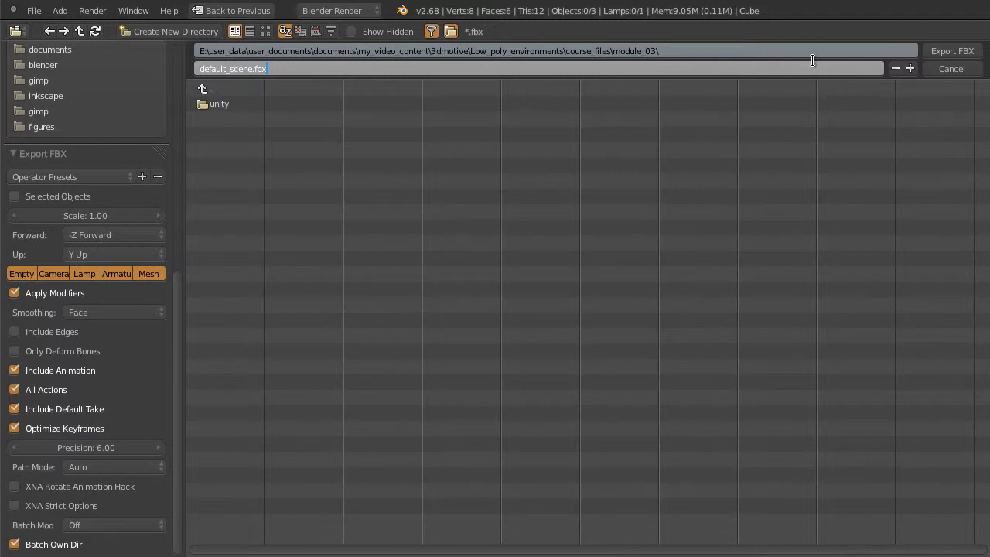
left_click(942, 50)
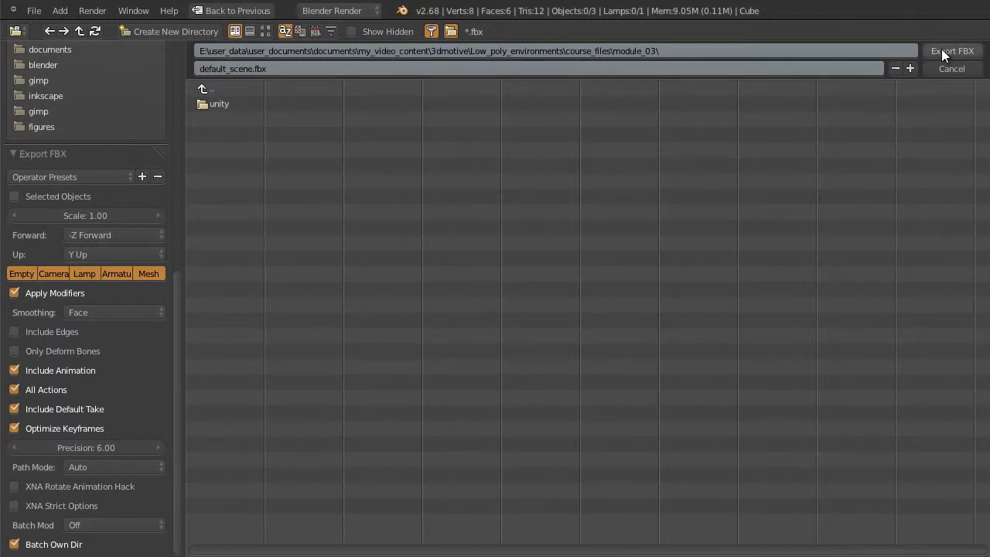
left_click(941, 49)
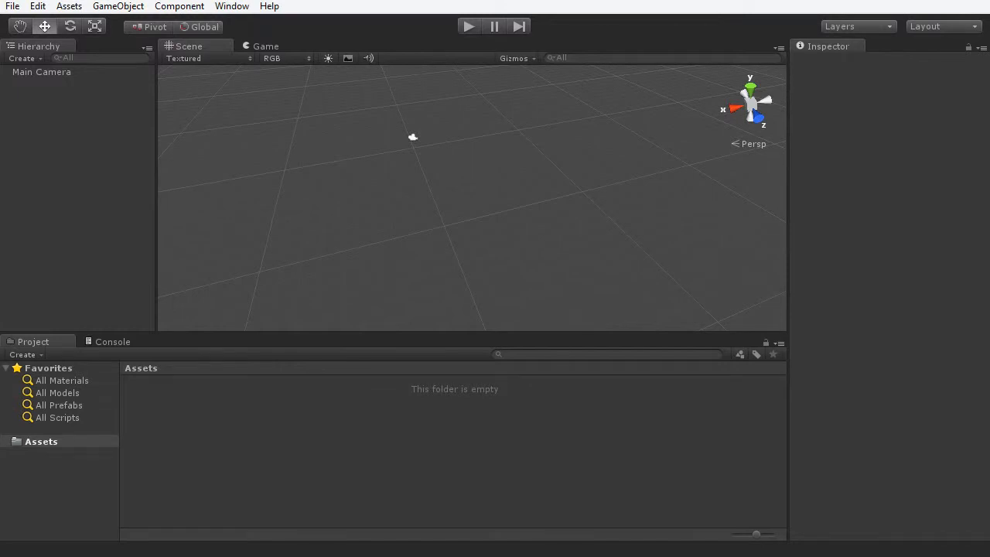
- Switch to Unity and import default_scene.fbx from the module_03 folder into the project's Assets
left_click_drag(221, 556, 262, 294)
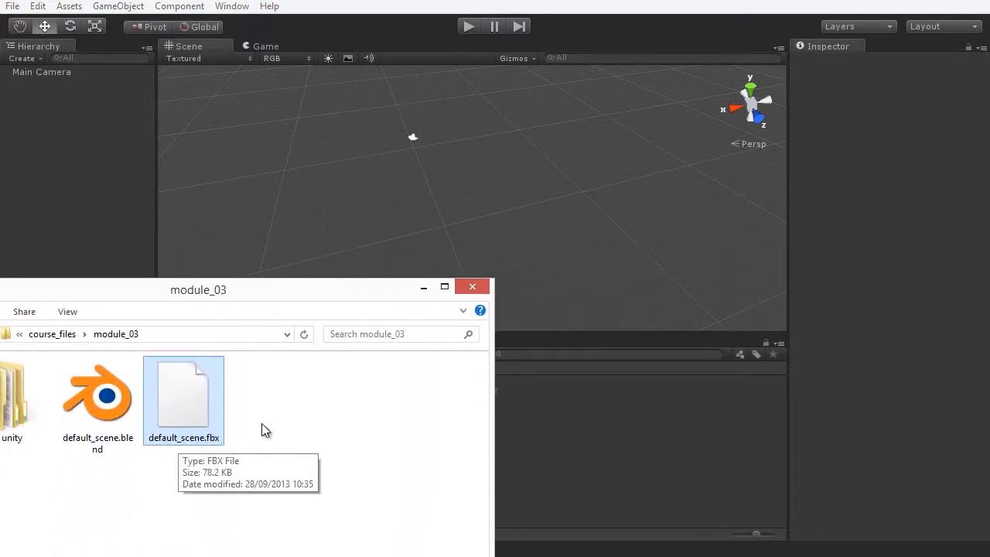
left_click_drag(178, 397, 547, 475)
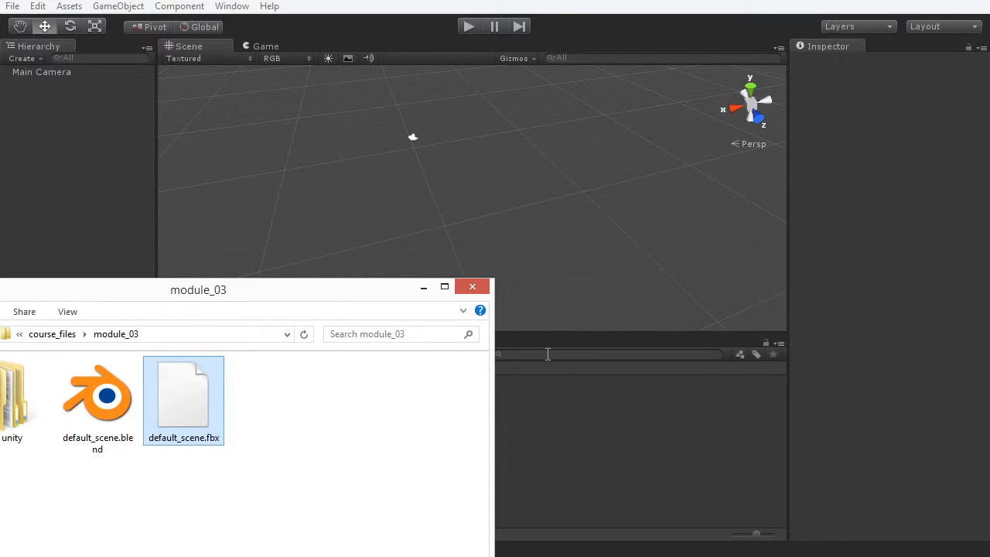
left_click_drag(380, 295, 391, 556)
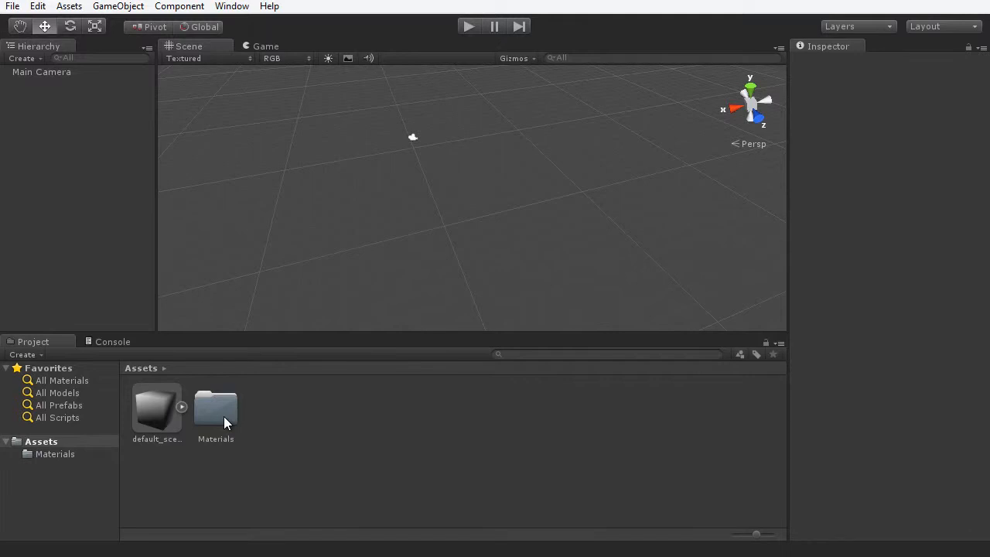
- Expand the imported default_scene asset and inspect its Default Take, Camera and Lamp sub-assets
left_click(182, 407)
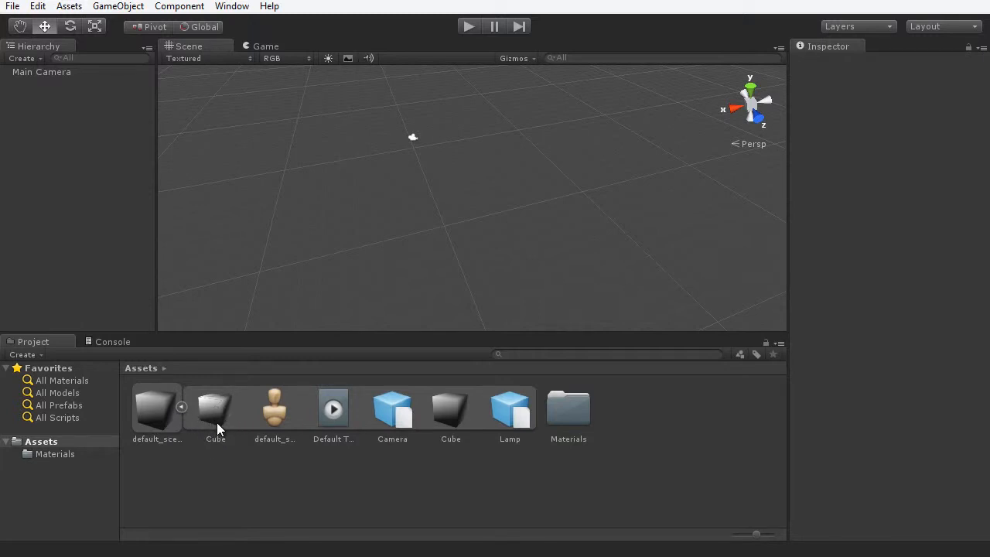
left_click(335, 413)
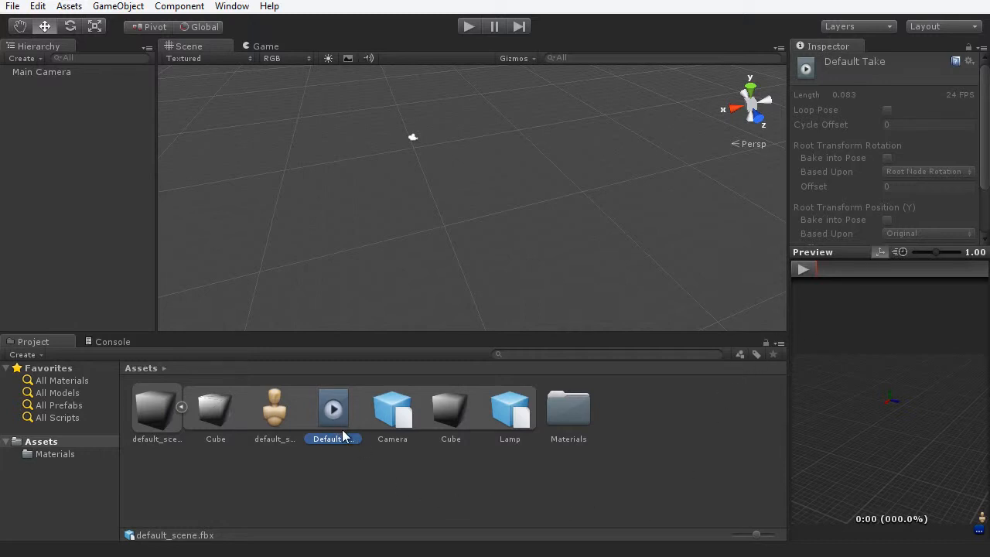
left_click(396, 418)
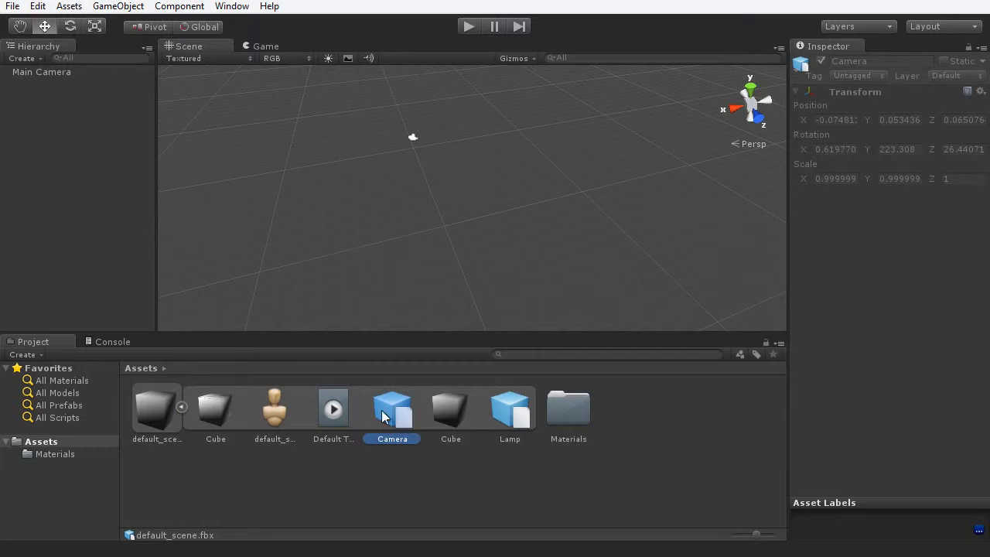
left_click(513, 424)
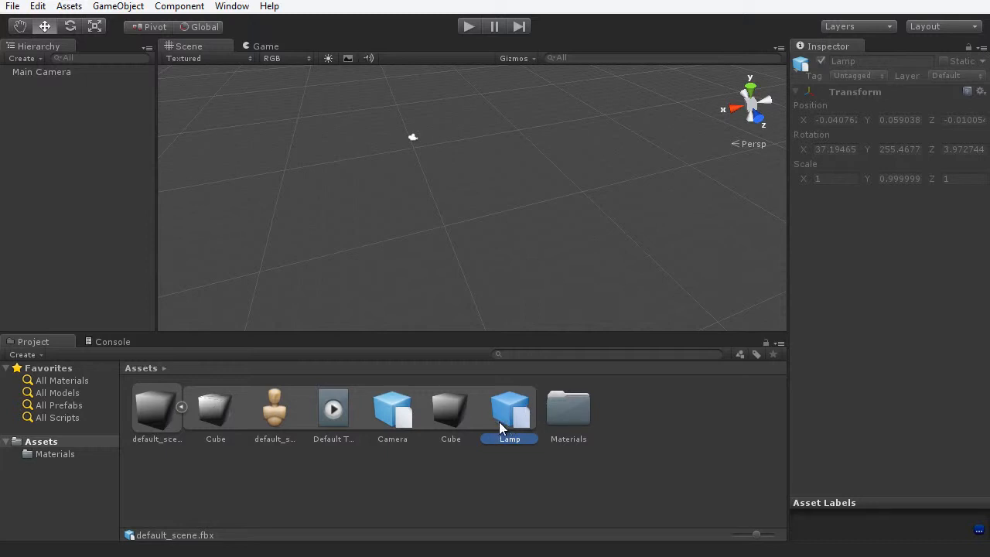
- Select the default_scene model asset and examine the cube's shading from several angles in its preview
left_click(155, 423)
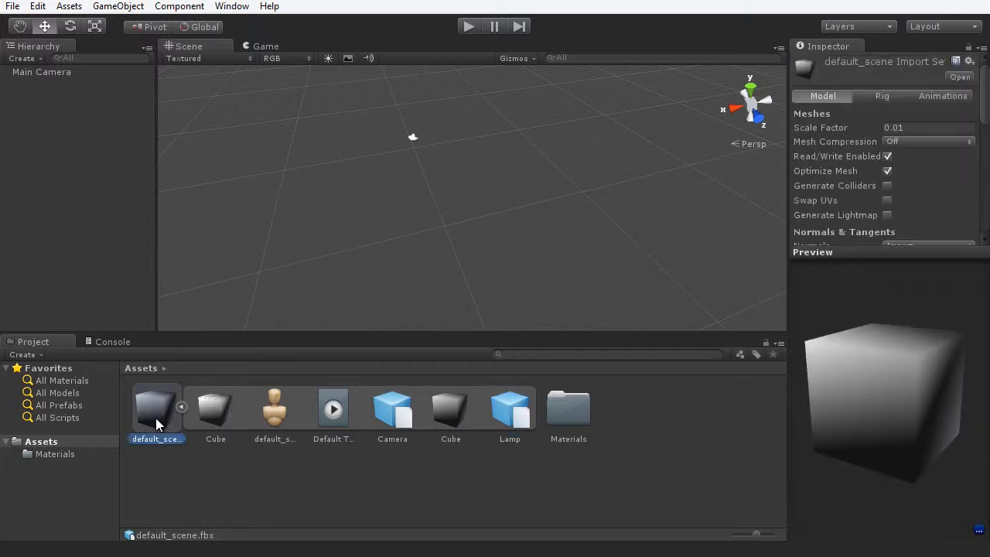
left_click_drag(922, 432, 882, 420)
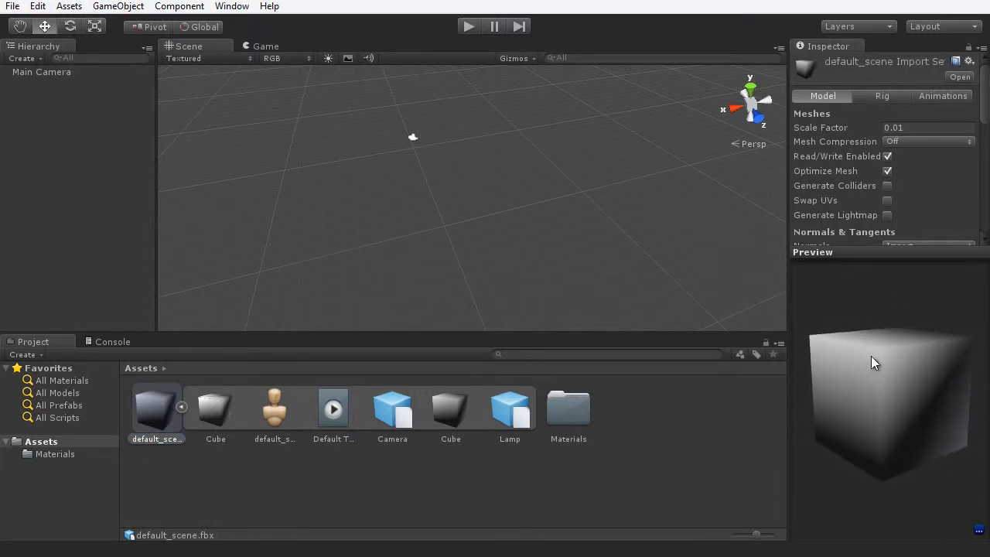
left_click_drag(825, 413, 887, 430)
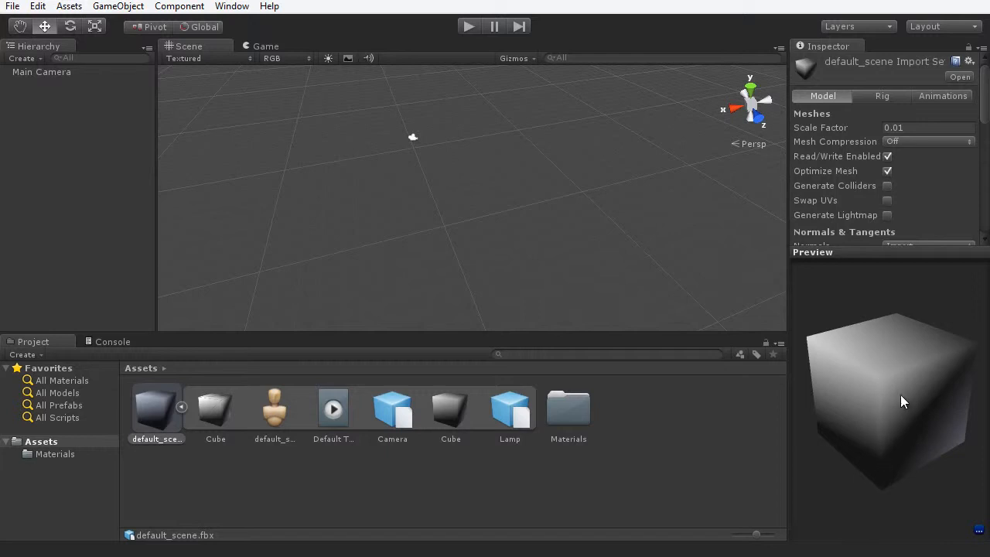
left_click_drag(901, 396, 921, 386)
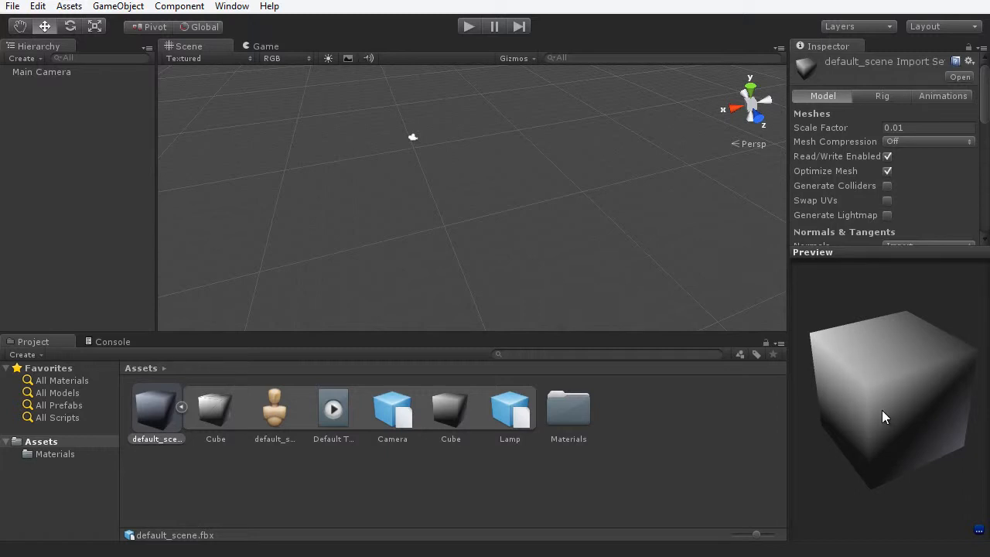
left_click_drag(873, 440, 904, 419)
- Set Normals to Calculate in the default_scene import settings, apply the change and check the cube's shading
left_click_drag(983, 99, 983, 132)
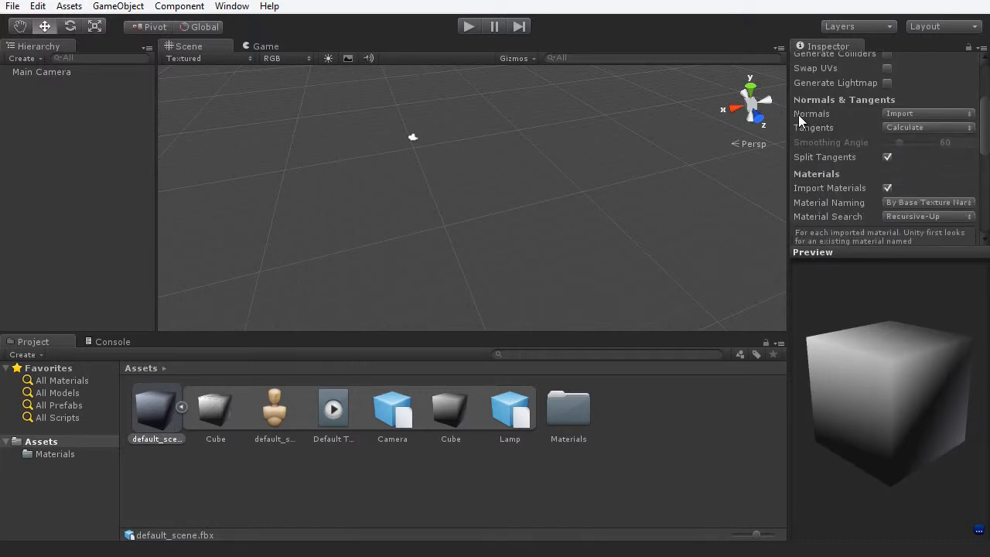
left_click(910, 112)
left_click(915, 148)
scroll(966, 159, "down", 5)
left_click(959, 156)
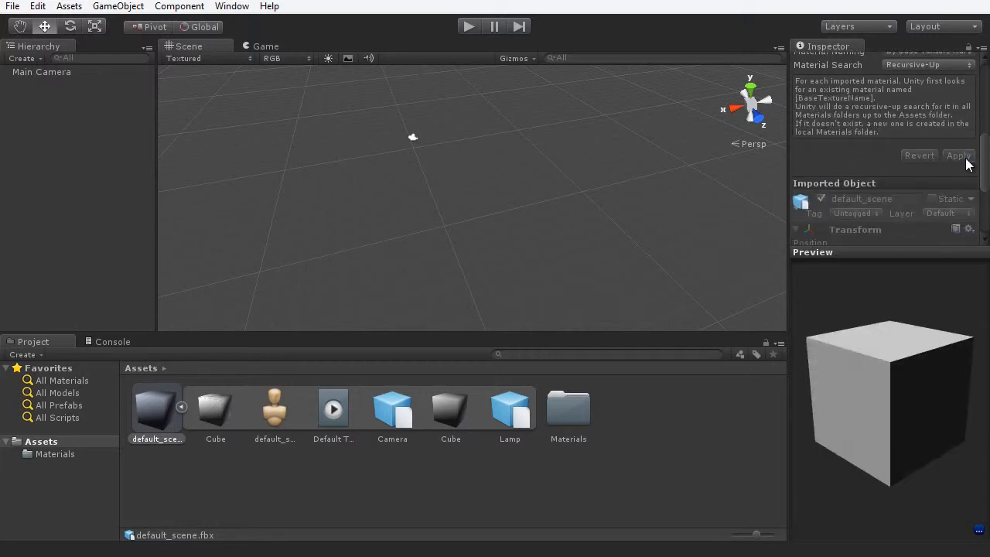
left_click_drag(873, 367, 900, 428)
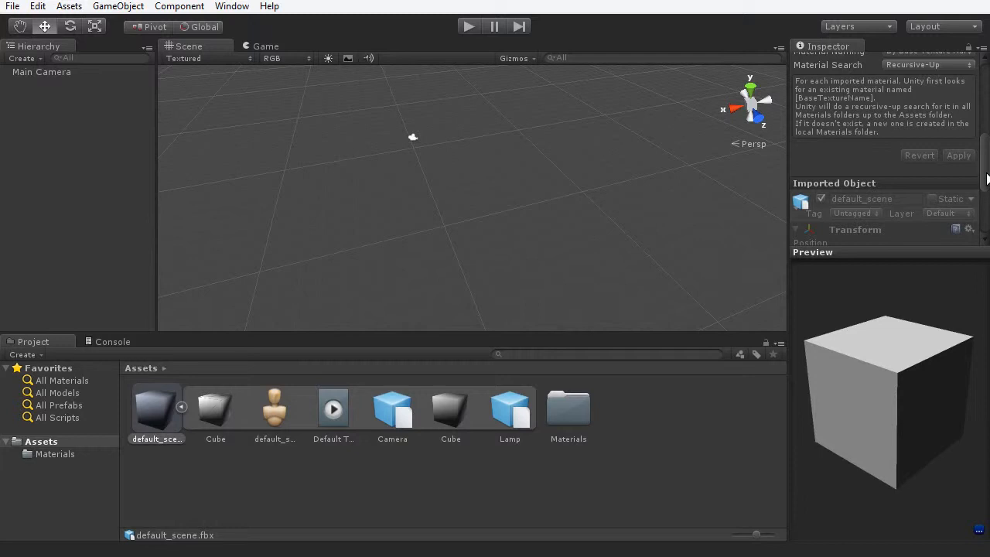
- Set Normals back to Import in the default_scene import settings, apply the change and check the preview
left_click_drag(987, 179, 981, 131)
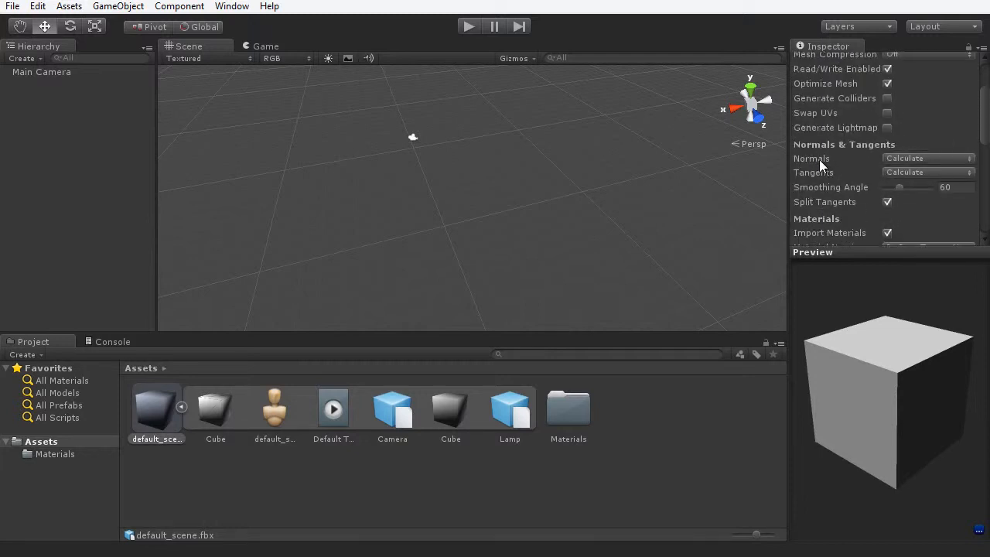
left_click(929, 157)
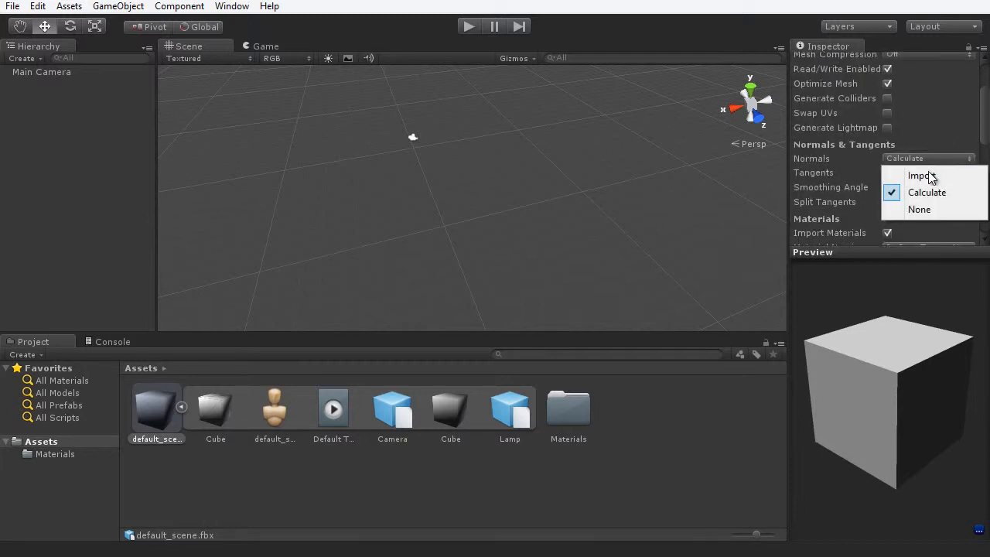
left_click(928, 175)
left_click_drag(985, 129, 986, 178)
left_click(958, 155)
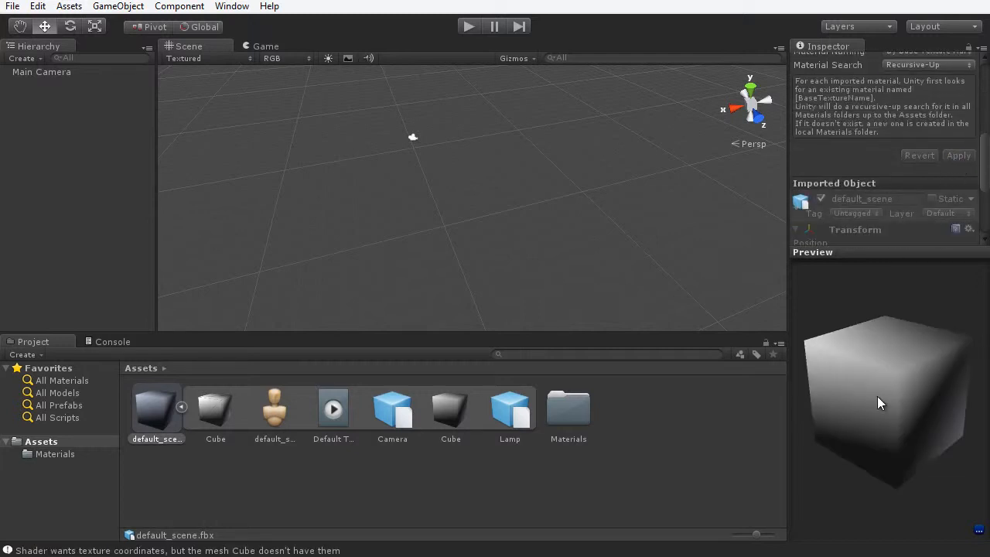
mouse_move(877, 396)
left_mouse_down()
mouse_move(914, 414)
mouse_move(840, 387)
mouse_move(884, 412)
mouse_move(872, 404)
mouse_move(891, 391)
mouse_move(879, 401)
mouse_move(849, 390)
left_mouse_up()
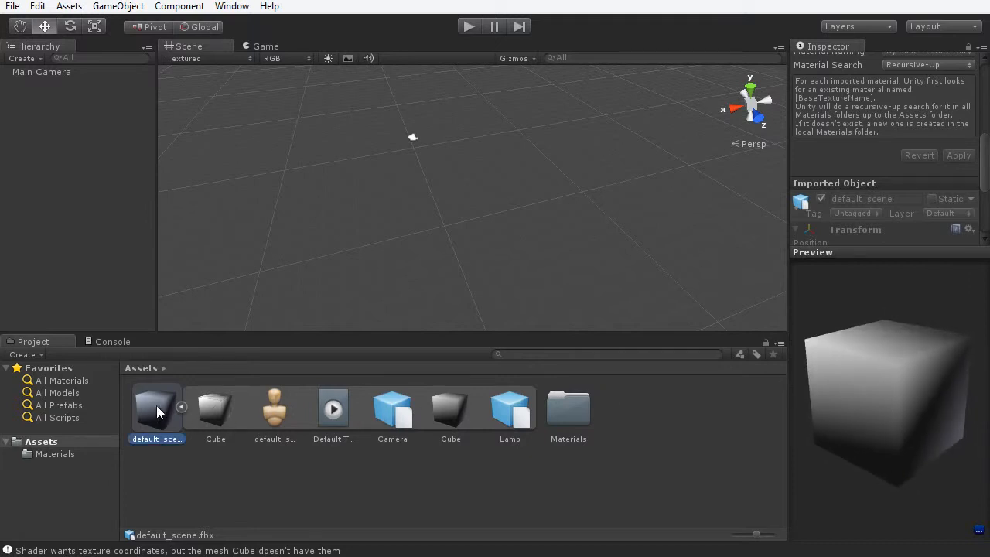
- Place the default_scene model in the Unity scene and look at the child objects it contains
left_click_drag(156, 405, 299, 276)
left_click_drag(436, 180, 447, 177)
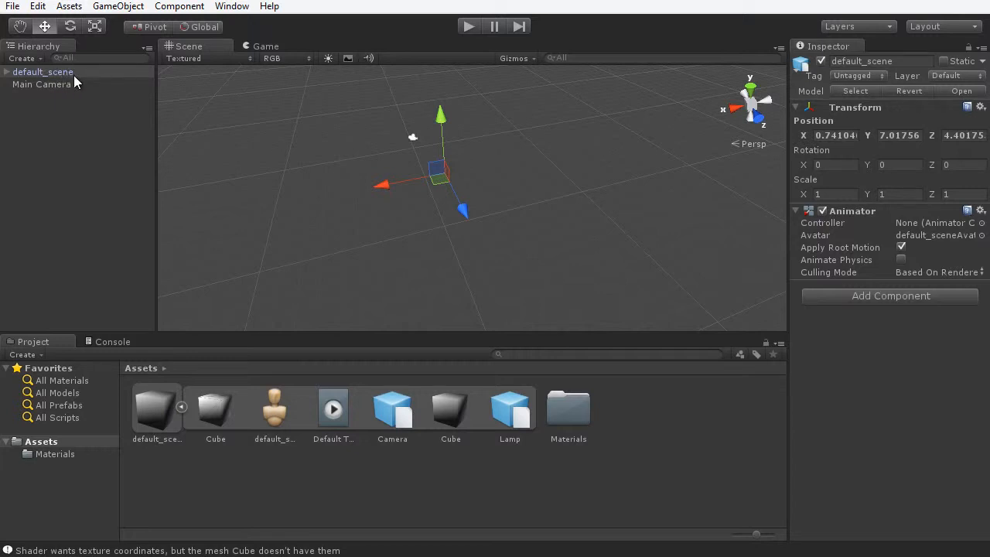
left_click(7, 73)
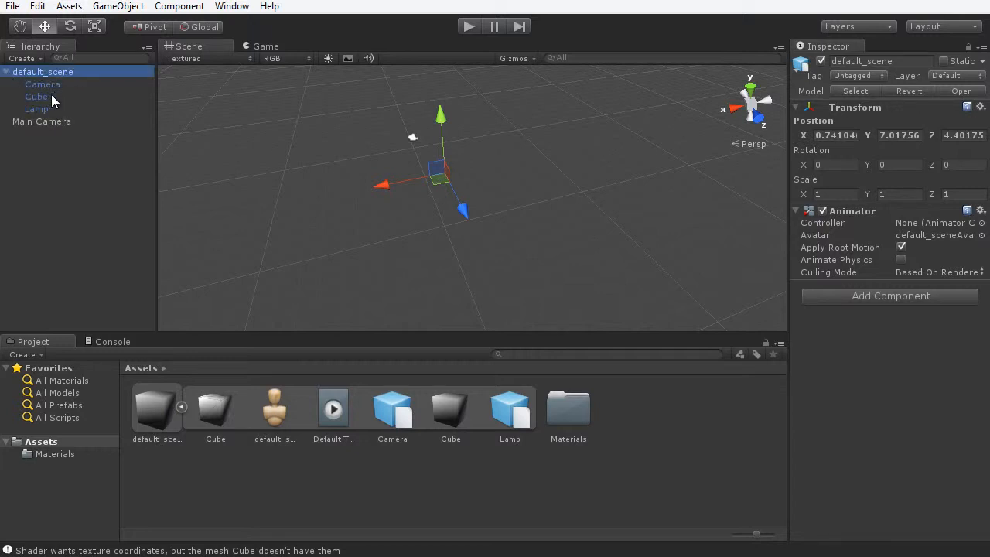
left_click(6, 72)
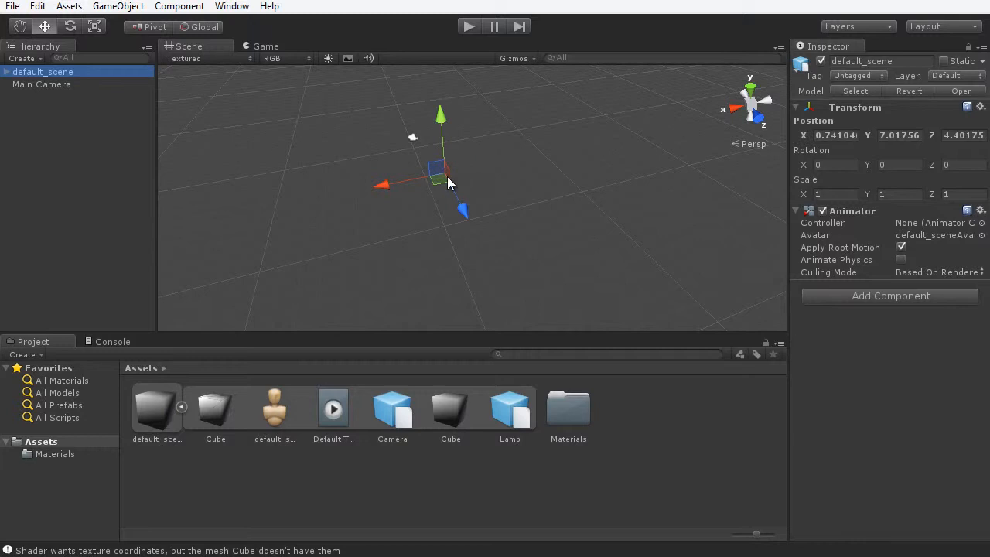
- Delete the placed default_scene object from the Unity scene
left_click(77, 92)
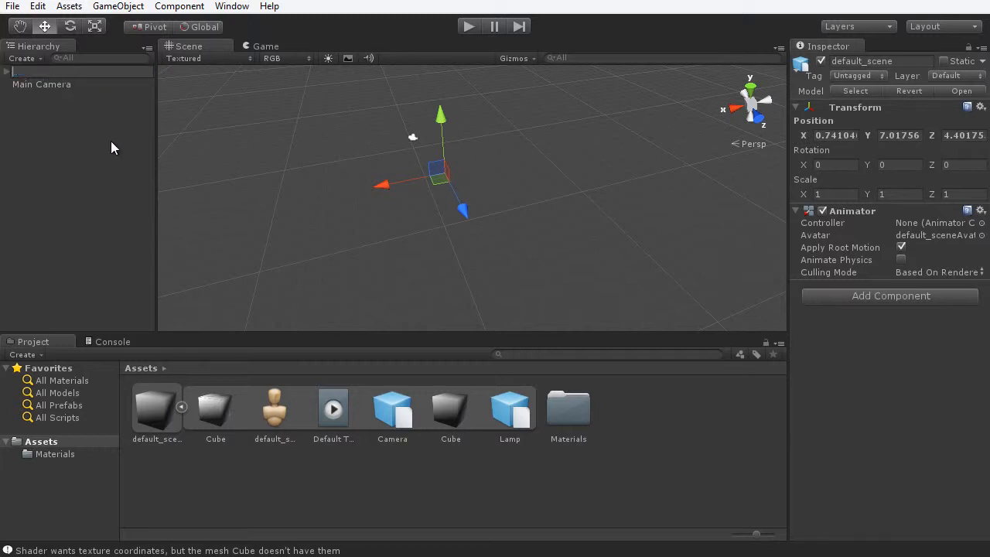
left_click(151, 416)
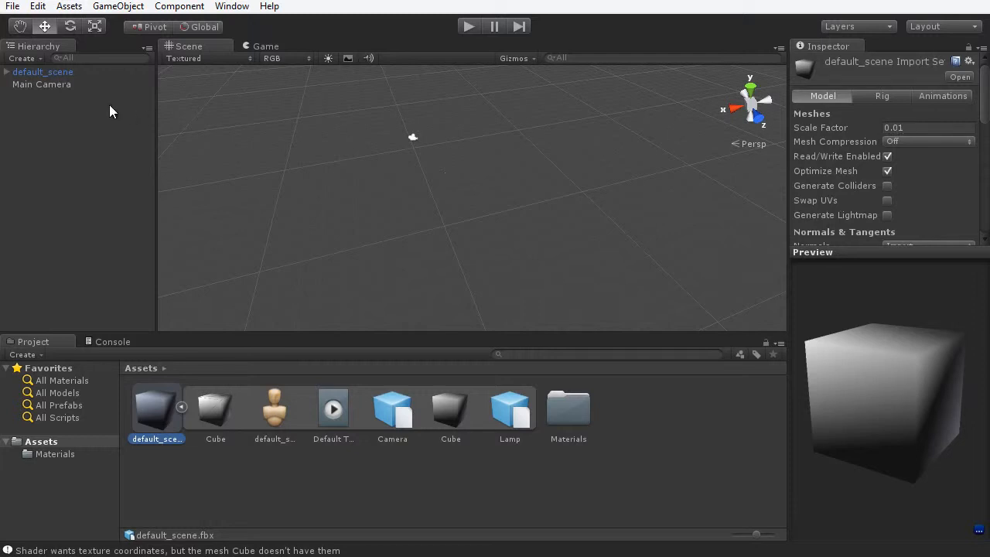
left_click(38, 73)
key("Delete")
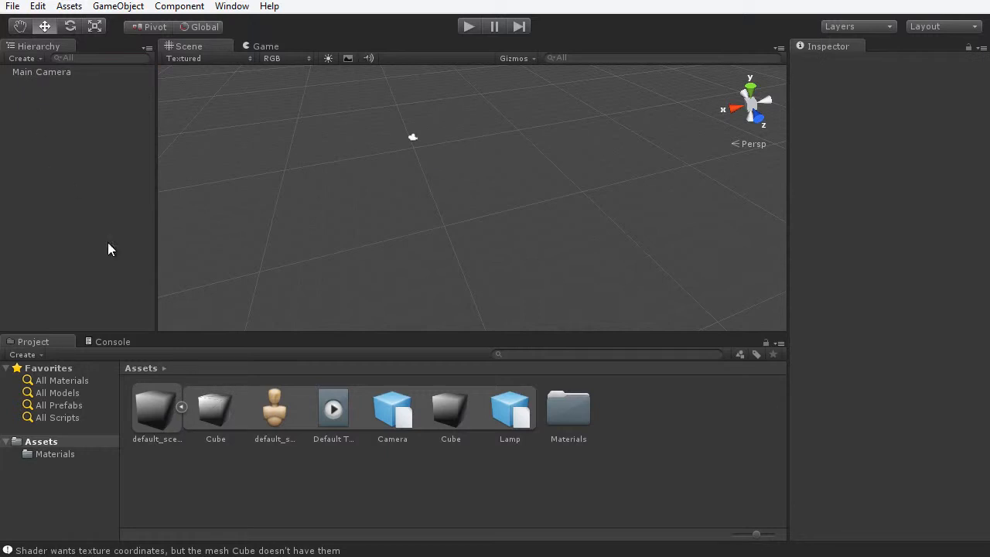
- Review the import settings of the default_scene asset and place the model in the scene again
left_click(162, 401)
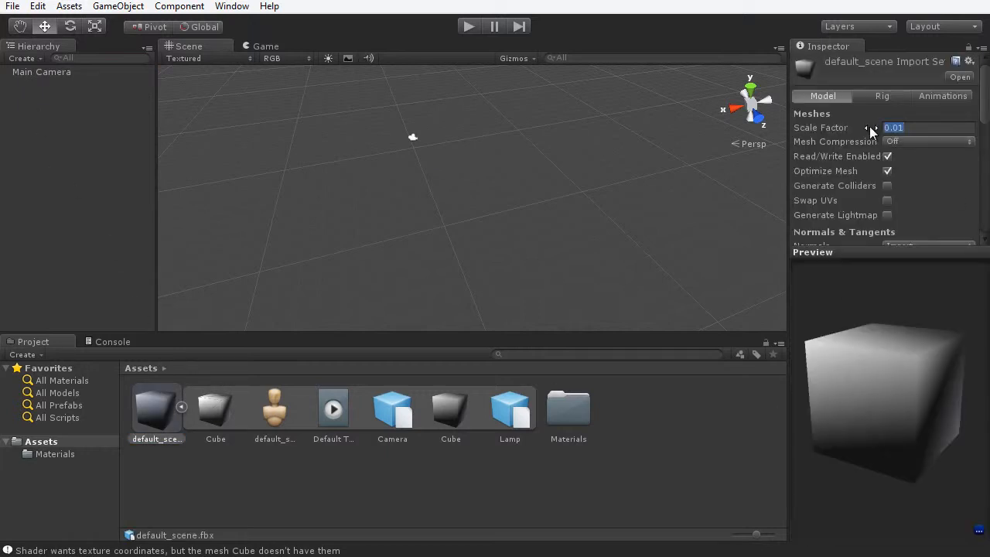
left_click_drag(986, 112, 988, 154)
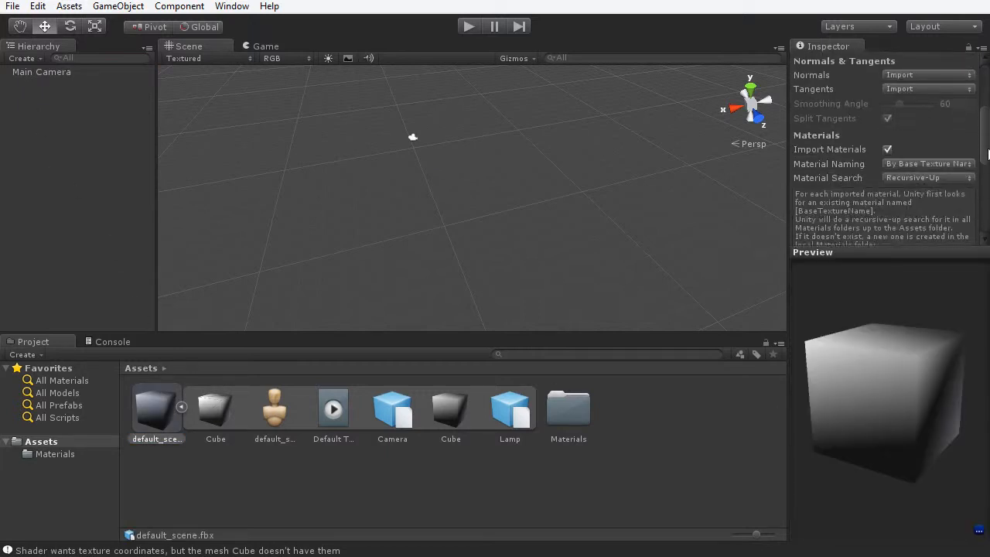
scroll(959, 158, "down", 5)
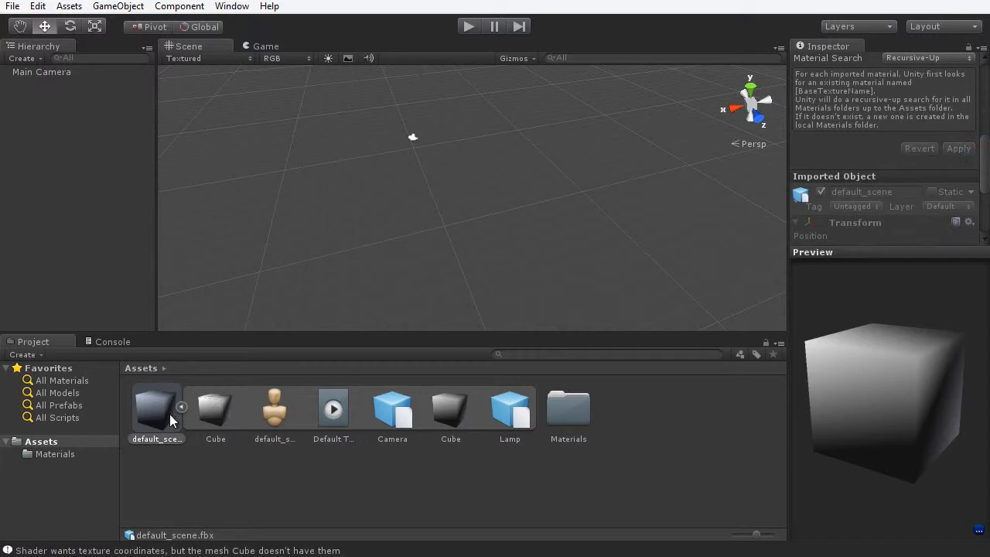
left_click_drag(169, 414, 444, 203)
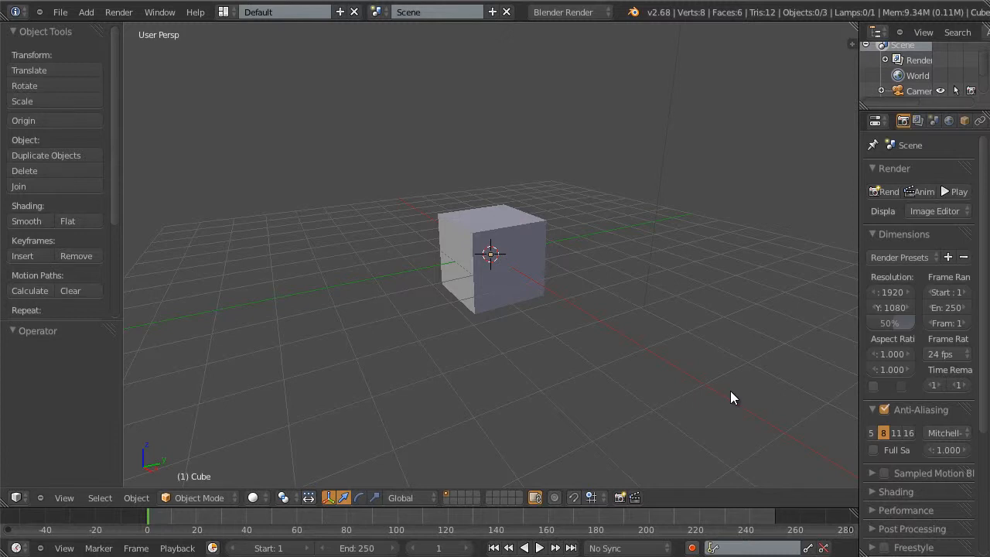
- Switch to Blender and select all edges of the cube in Edit Mode using edge select mode
scroll(537, 371, "up", 5)
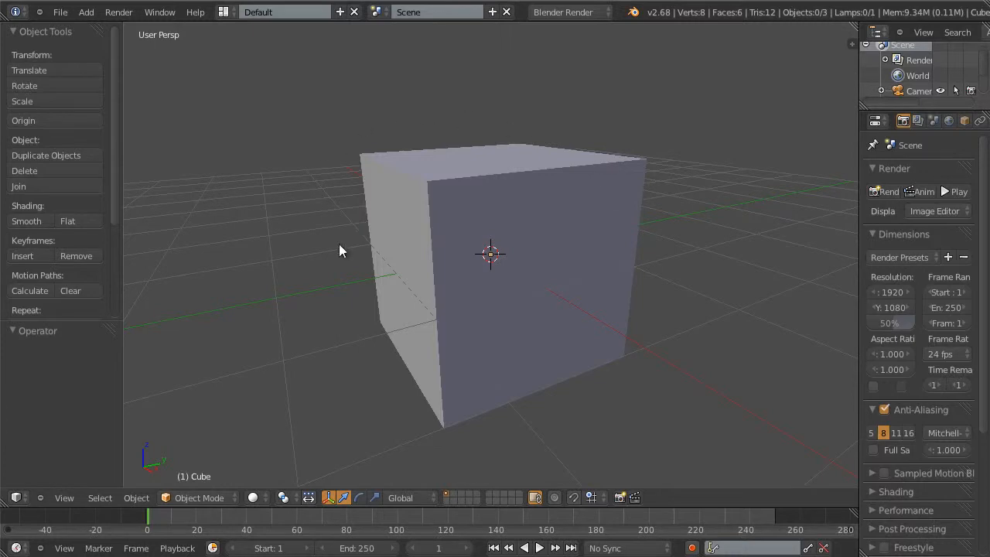
right_click(594, 242)
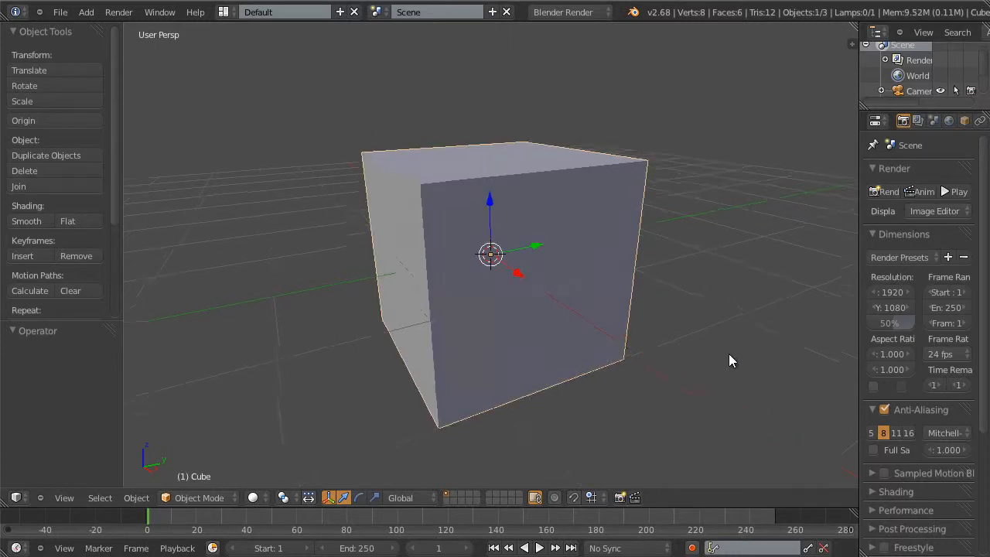
middle_click_drag(729, 354, 766, 351)
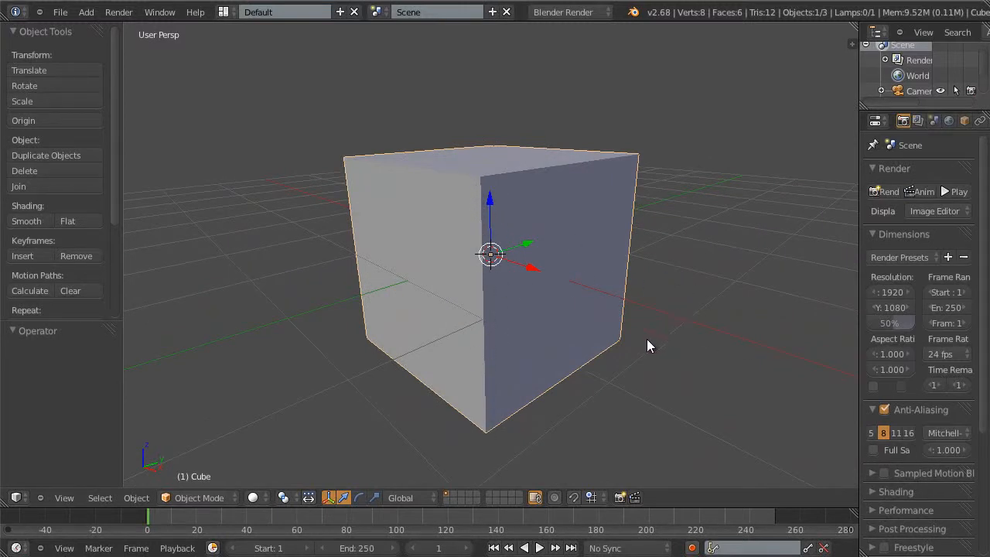
scroll(646, 339, "down", 3)
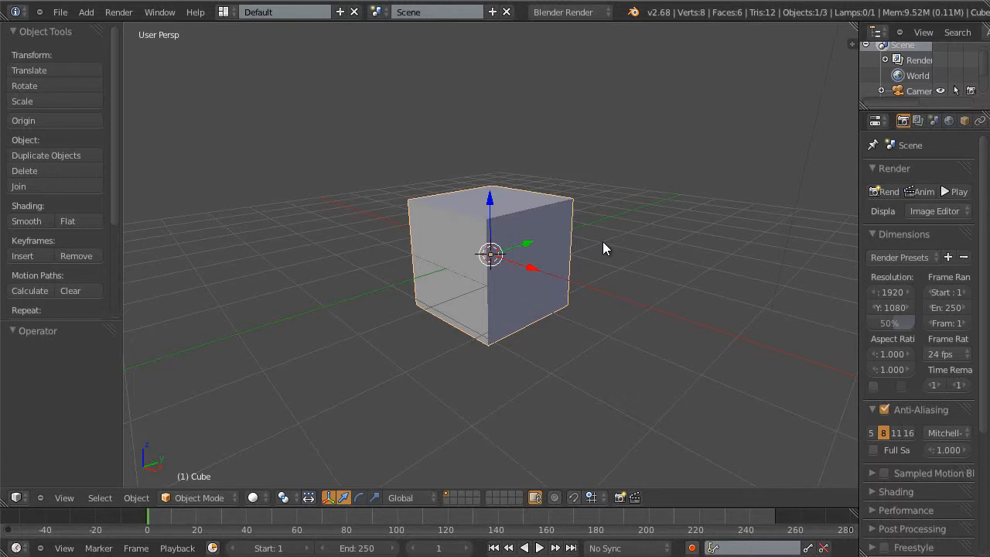
key("Tab")
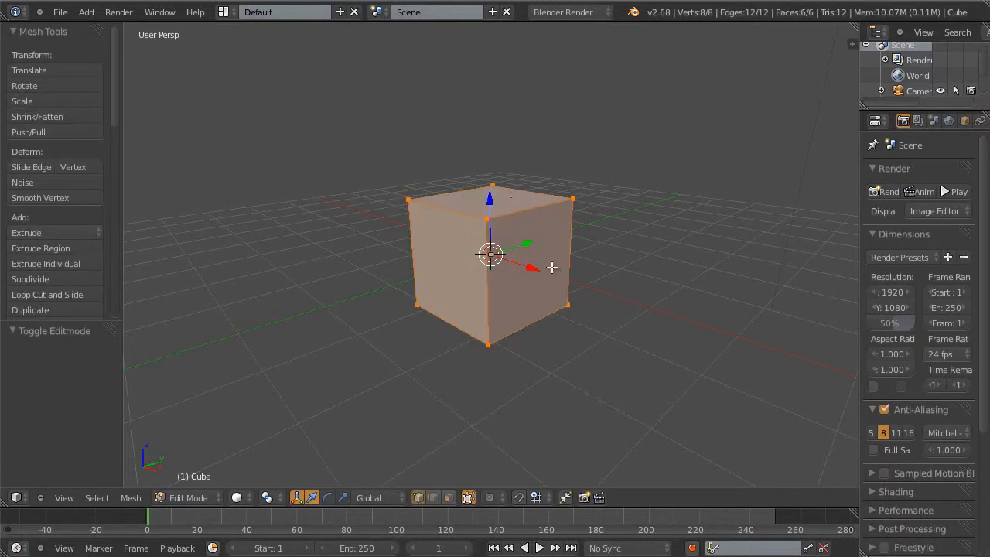
middle_click_drag(557, 285, 542, 254)
key("ctrl+Tab")
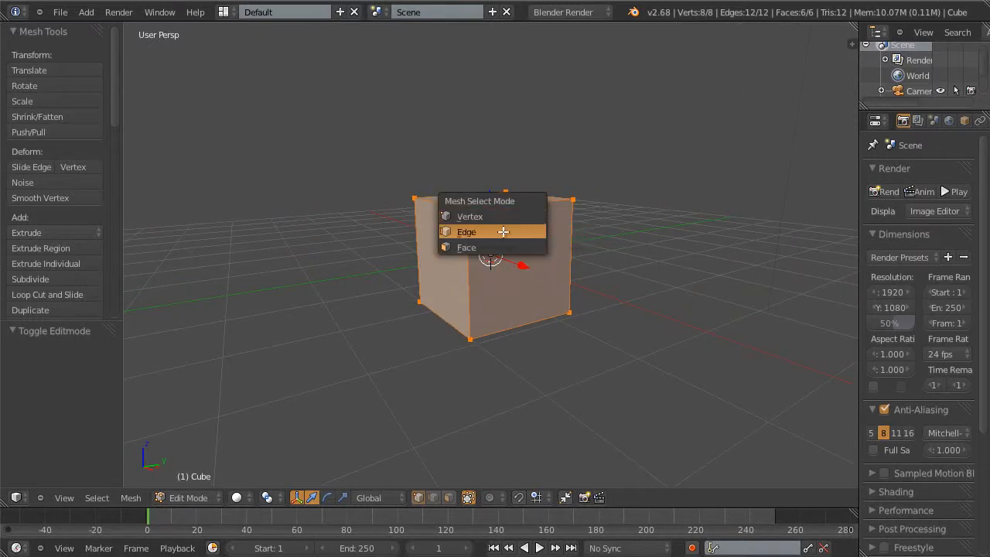
left_click(501, 233)
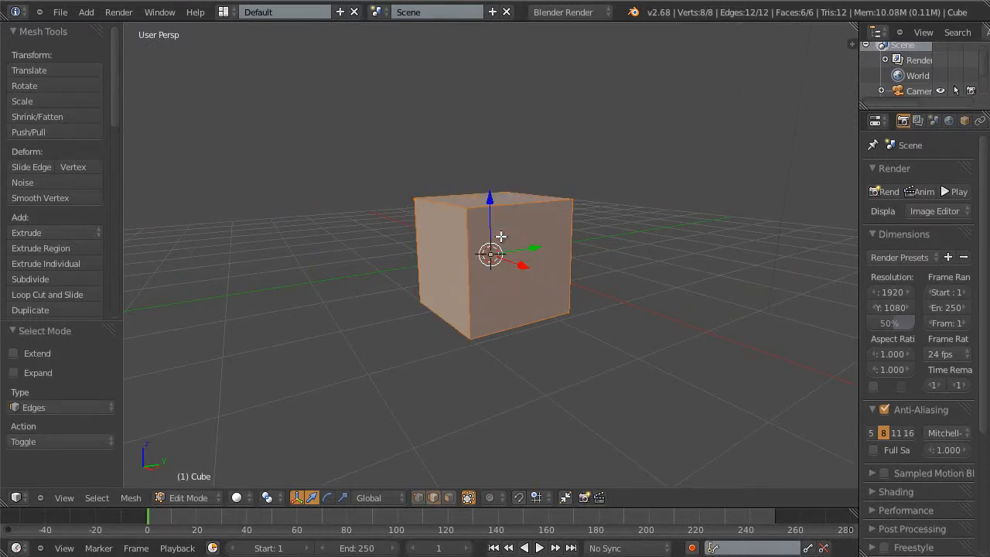
key("a")
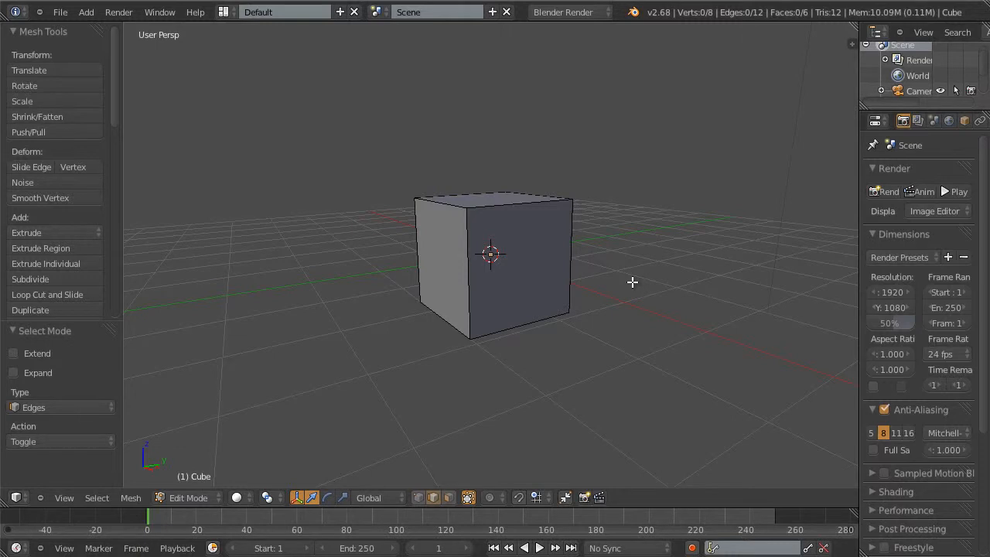
key("a")
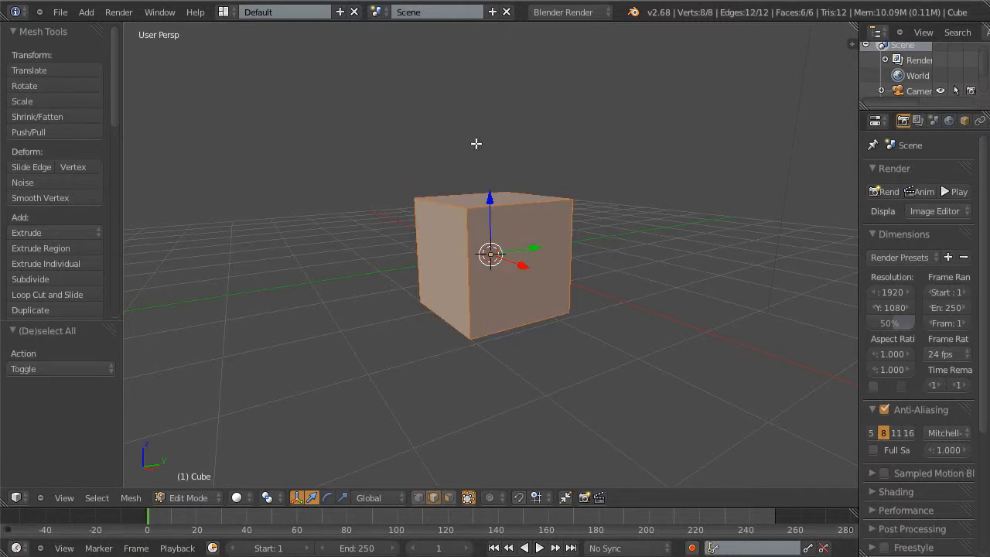
- Mark all selected edges of the cube as sharp and deselect the mesh to inspect them
mouse_move(354, 246)
middle_mouse_down()
mouse_move(375, 265)
mouse_move(552, 250)
mouse_move(379, 245)
mouse_move(345, 261)
middle_mouse_up()
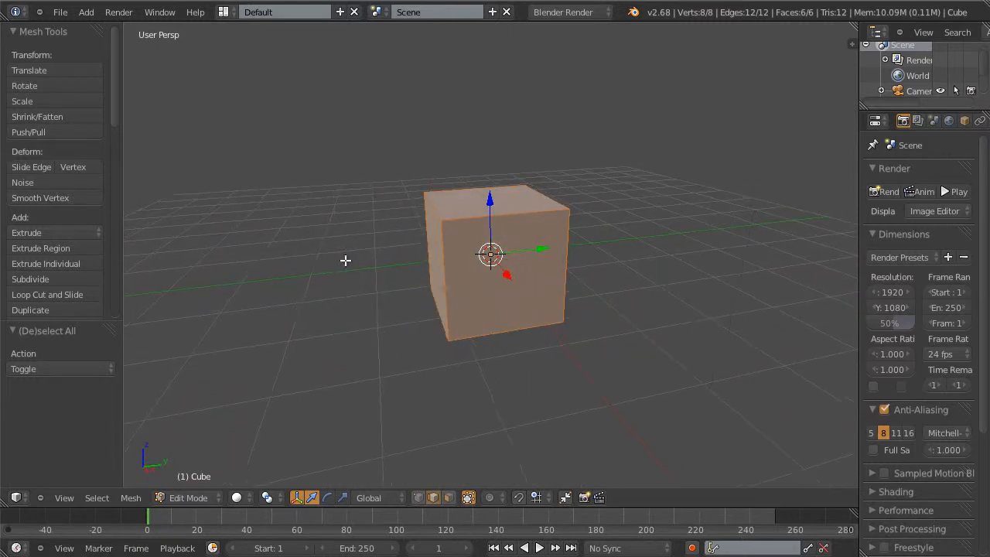
scroll(612, 273, "up", 2)
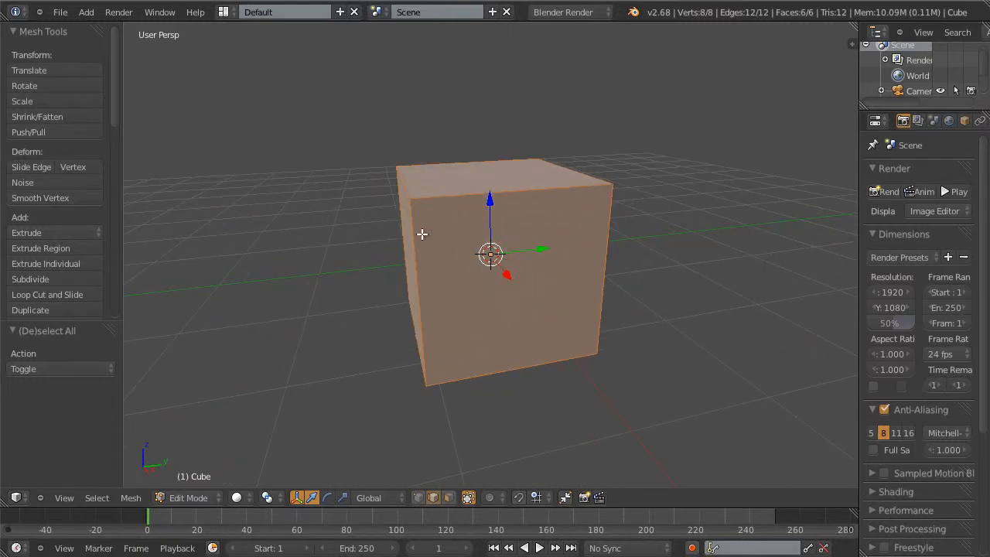
middle_click_drag(697, 372, 539, 347)
middle_click_drag(627, 310, 570, 361)
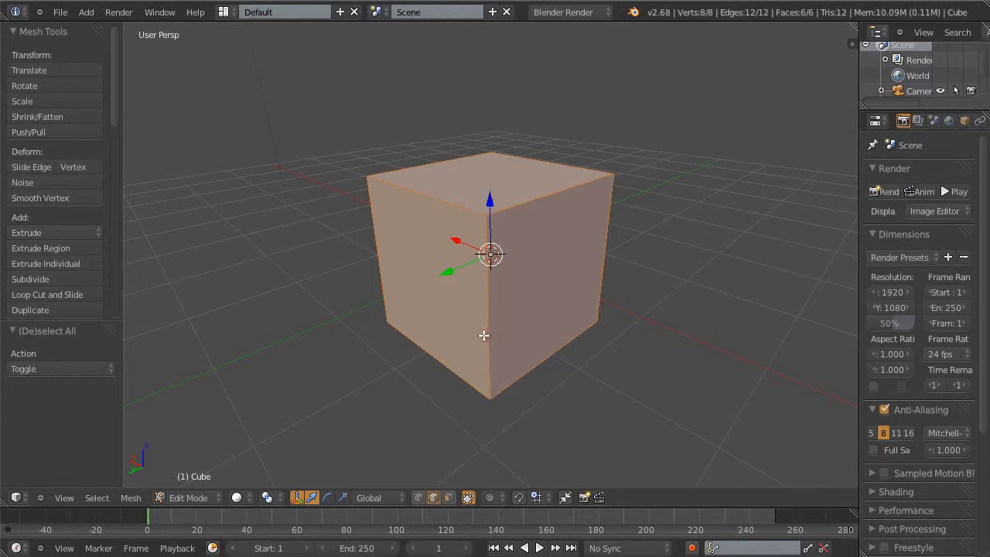
middle_click_drag(411, 268, 565, 221)
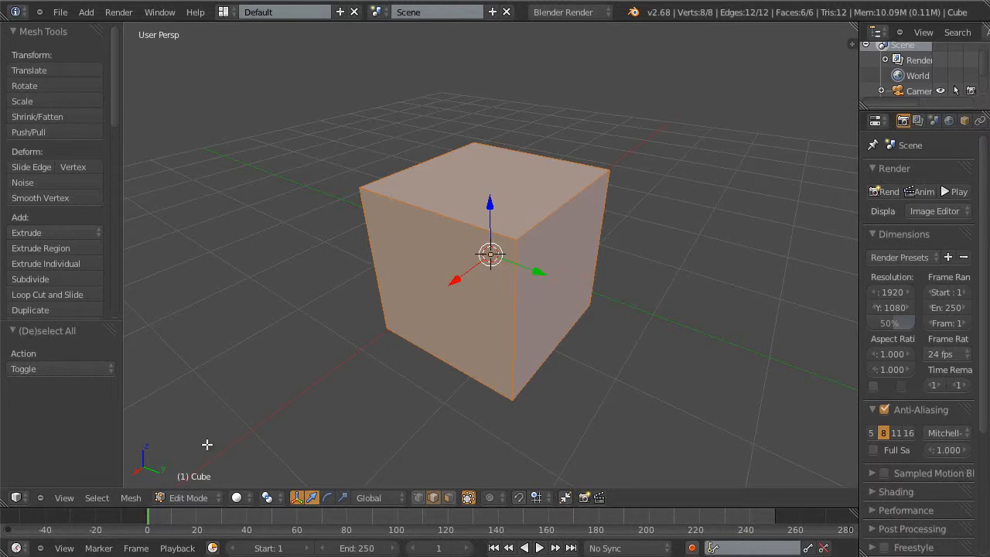
left_click(130, 498)
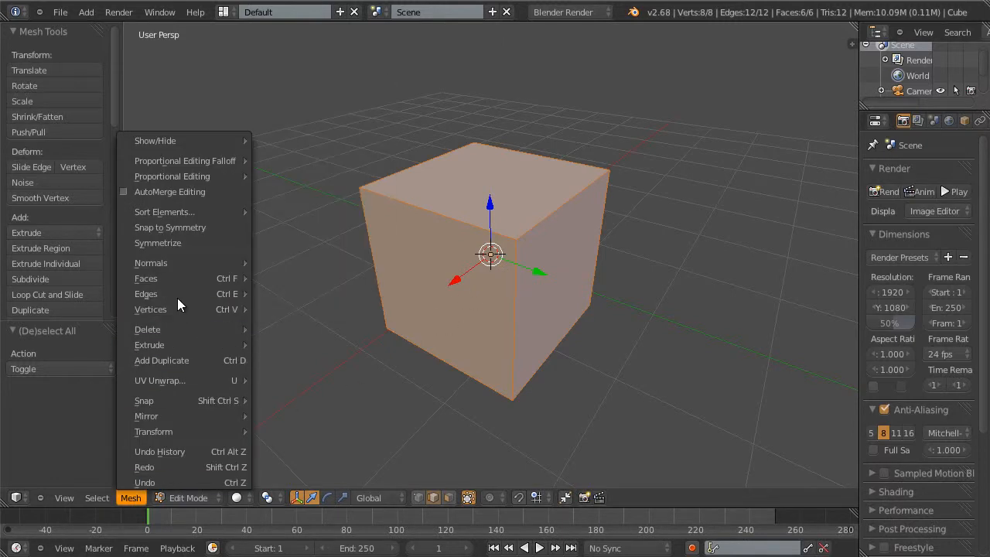
mouse_move(177, 296)
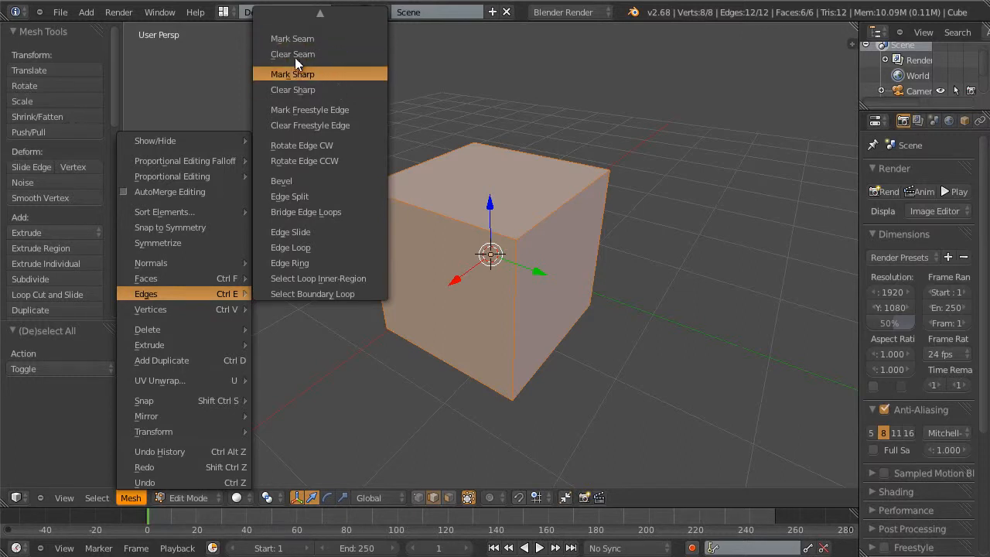
left_click(331, 74)
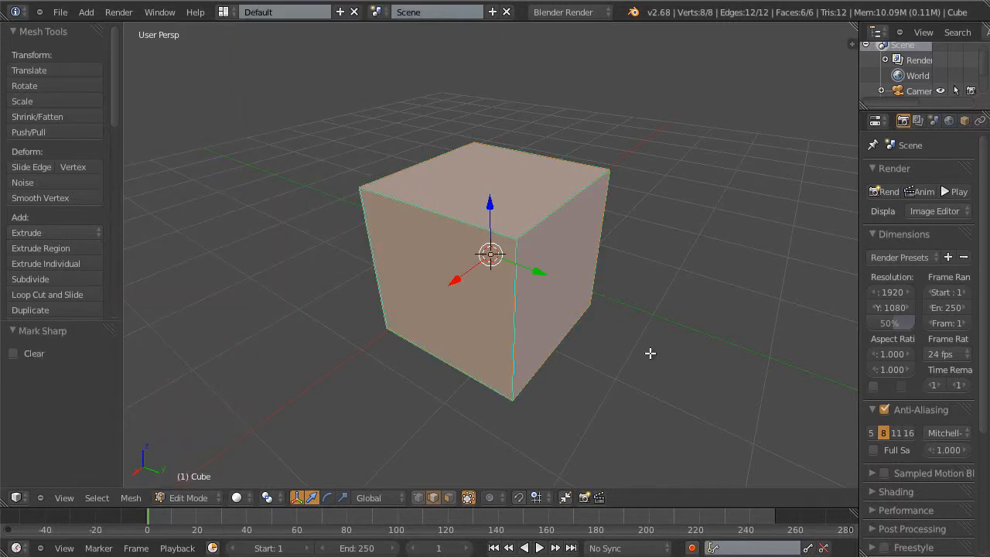
key("a")
middle_click_drag(529, 375, 467, 329)
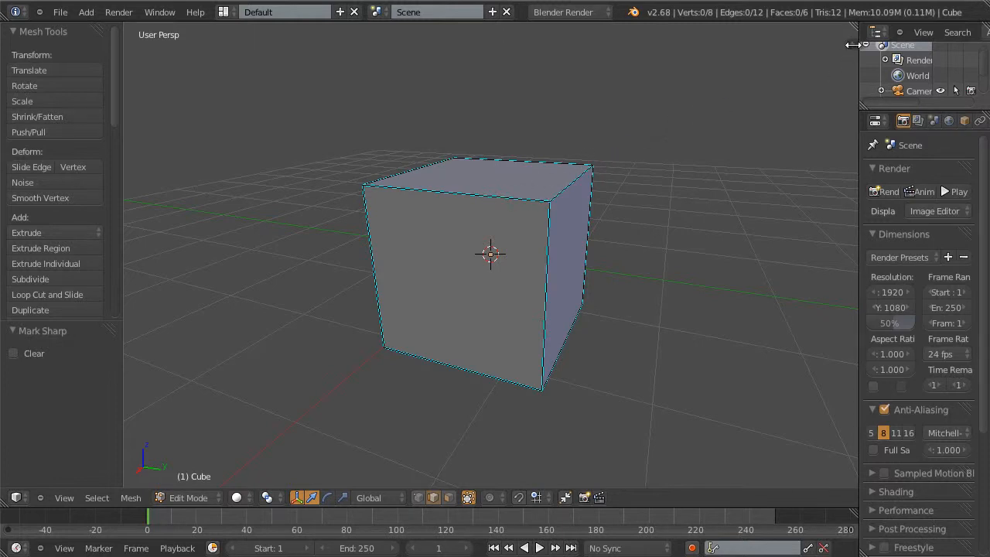
- Turn the Sharp overlay off and back on in the mesh display settings to compare how the cube's edges are drawn
left_click_drag(855, 43, 676, 47)
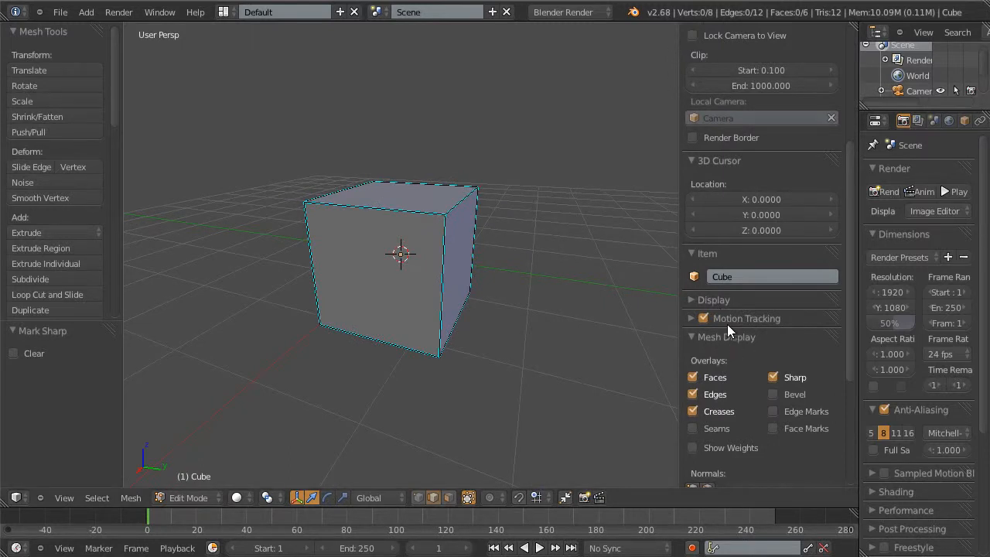
left_click(772, 377)
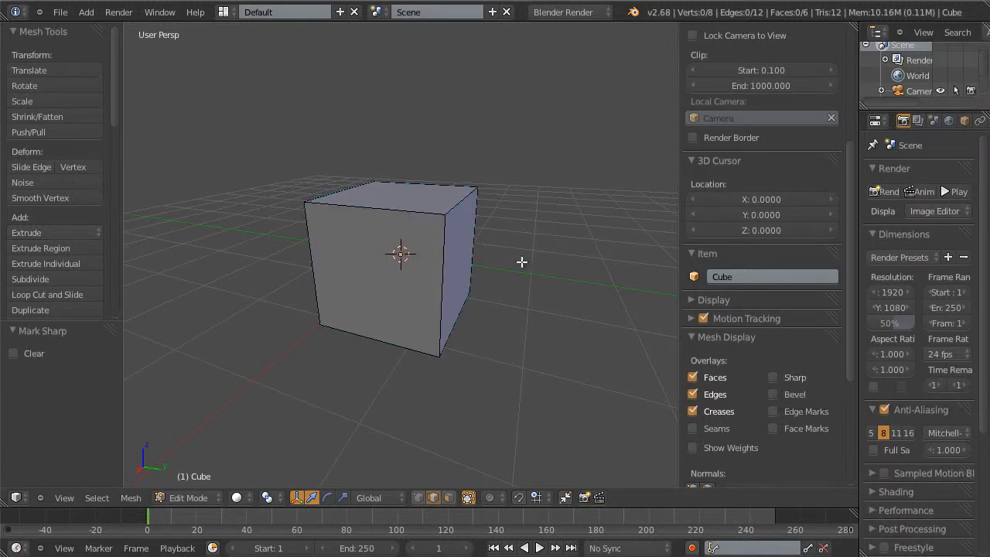
left_click(773, 378)
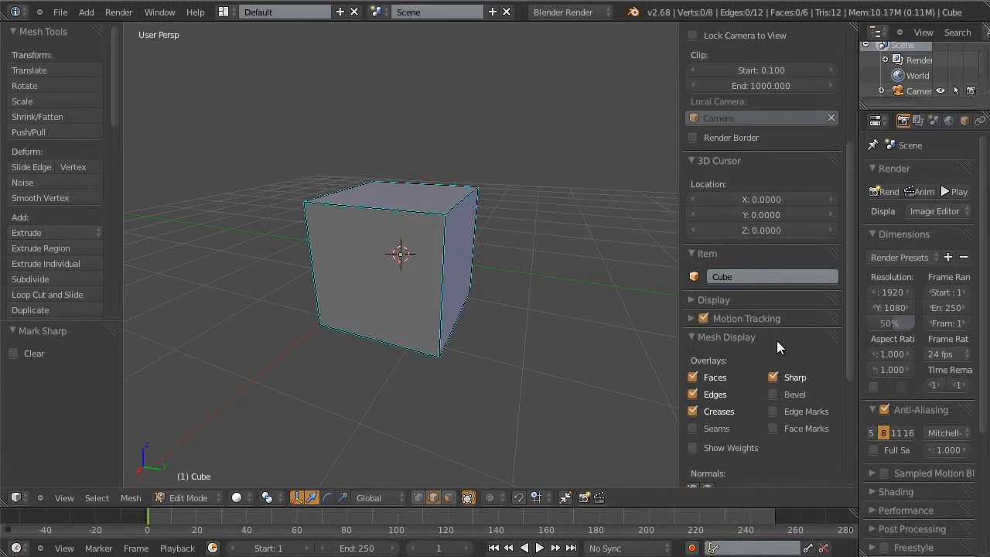
left_click_drag(683, 163, 839, 164)
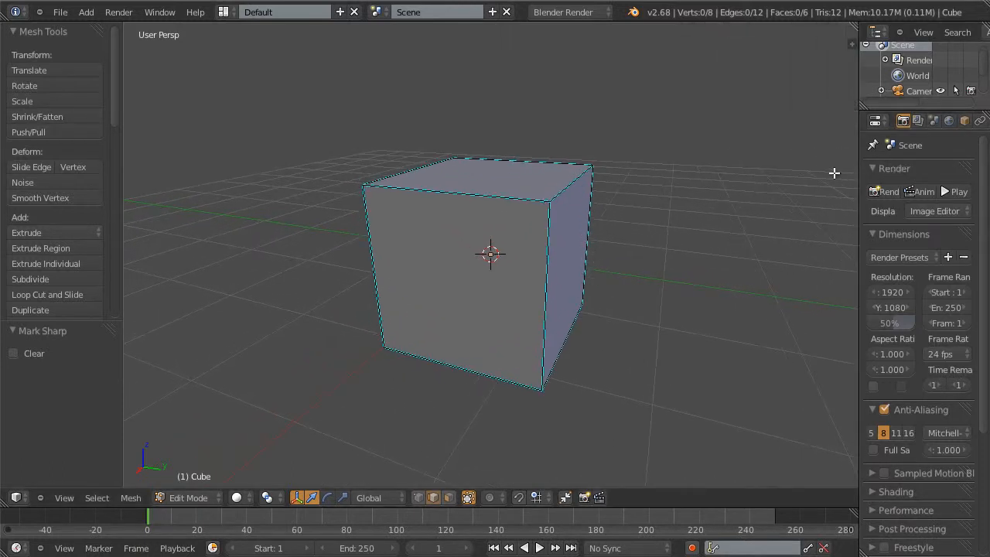
- Return to Object Mode and add an Edge Split modifier to the cube with Edge Angle disabled and Sharp Edges enabled
scroll(563, 287, "down", 4)
scroll(550, 304, "up", 3)
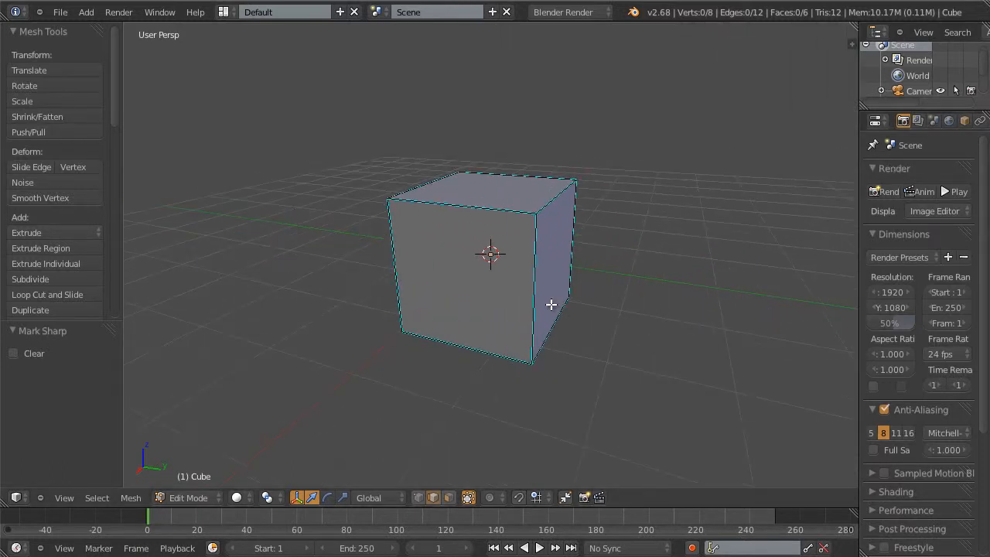
middle_click_drag(656, 301, 623, 316)
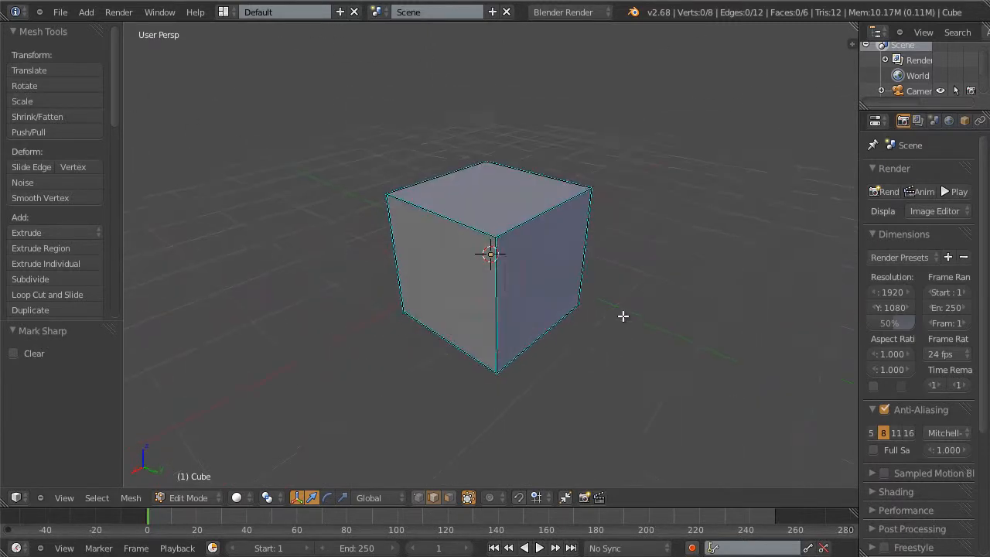
middle_click_drag(596, 283, 610, 260)
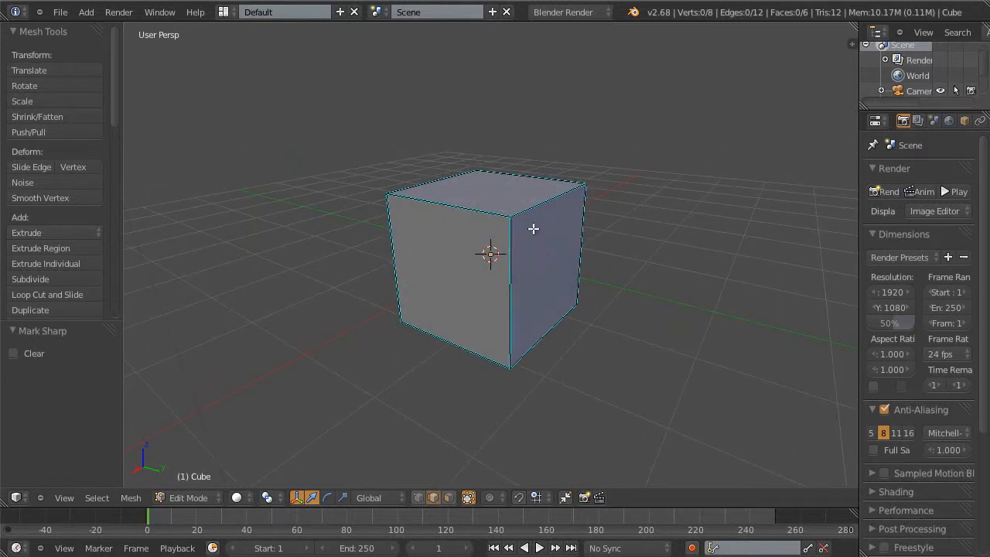
key("Tab")
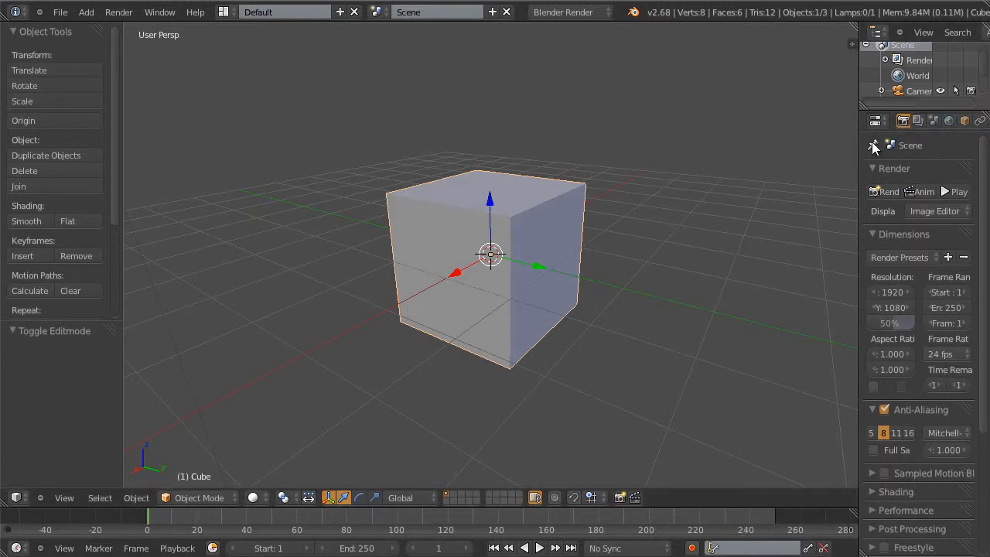
left_click_drag(858, 137, 775, 138)
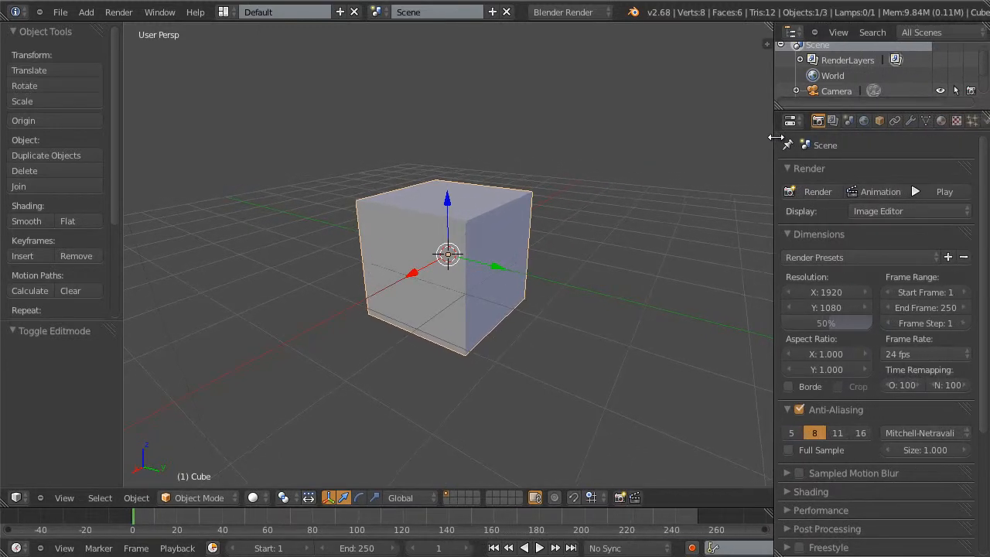
left_click(913, 120)
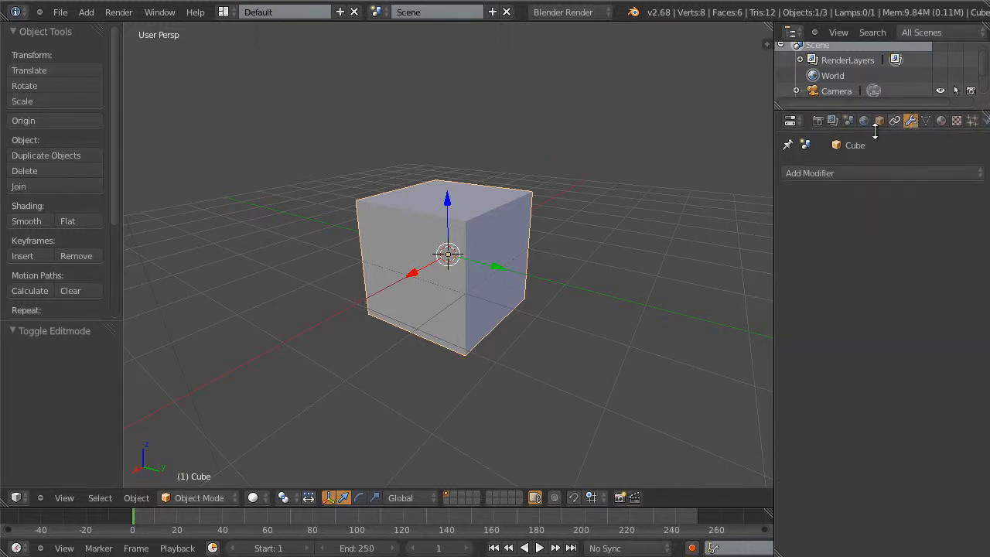
left_click(832, 173)
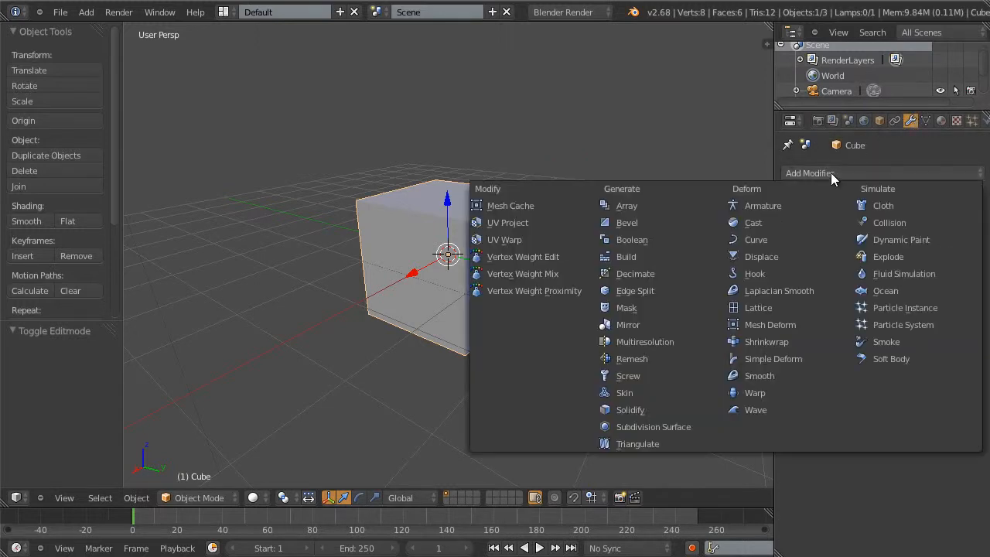
left_click(645, 290)
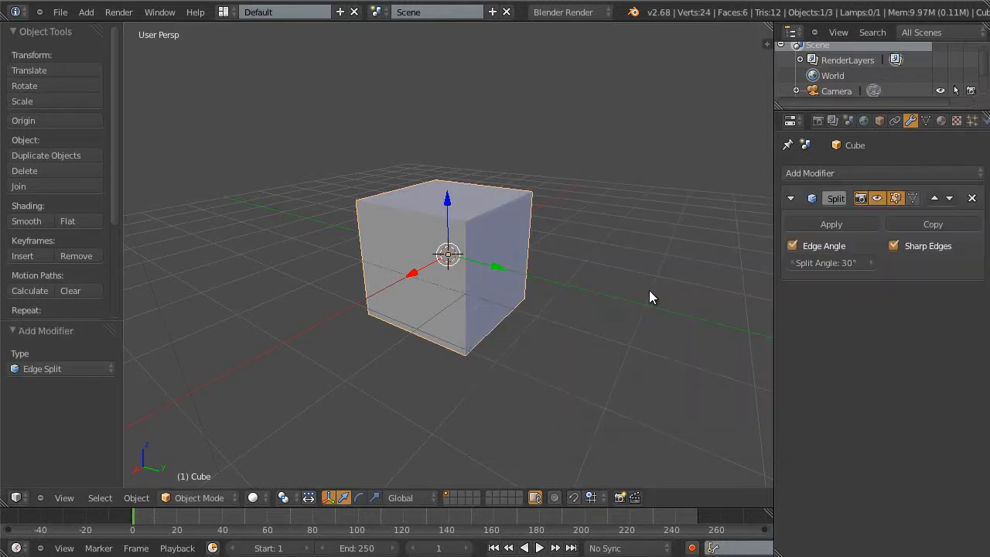
left_click(794, 248)
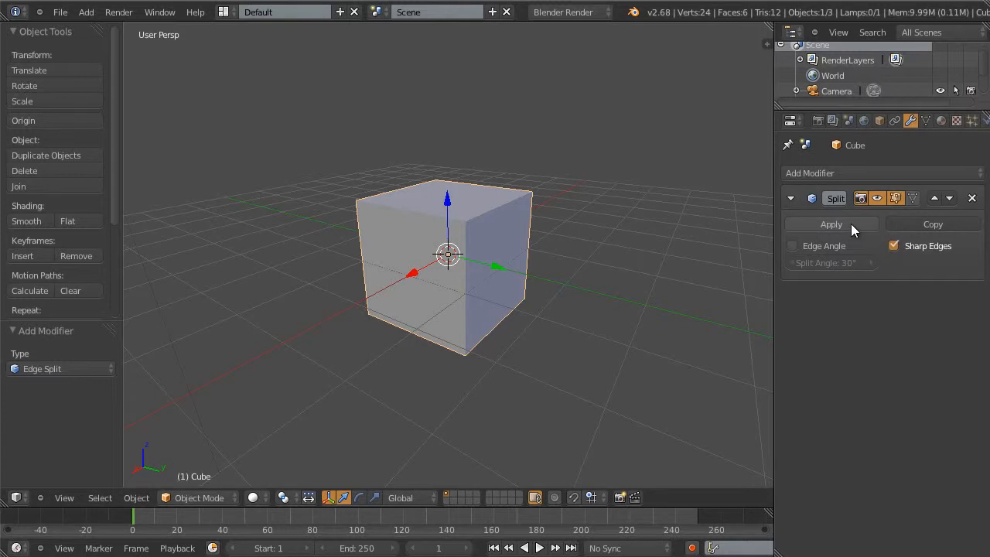
- Select the cube and add a UV map to its mesh data
scroll(552, 290, "down", 2)
scroll(552, 291, "up", 4)
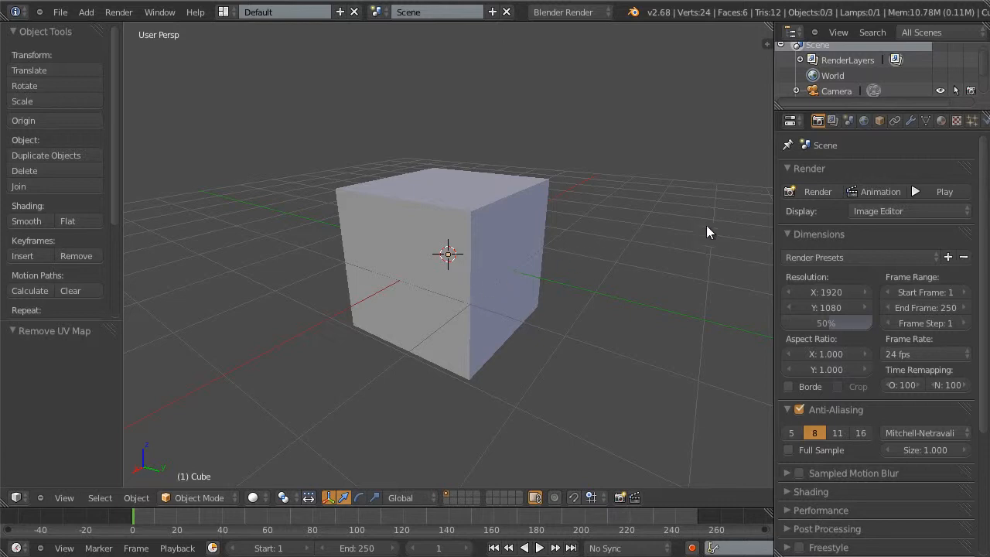
left_click(926, 120)
right_click(405, 180)
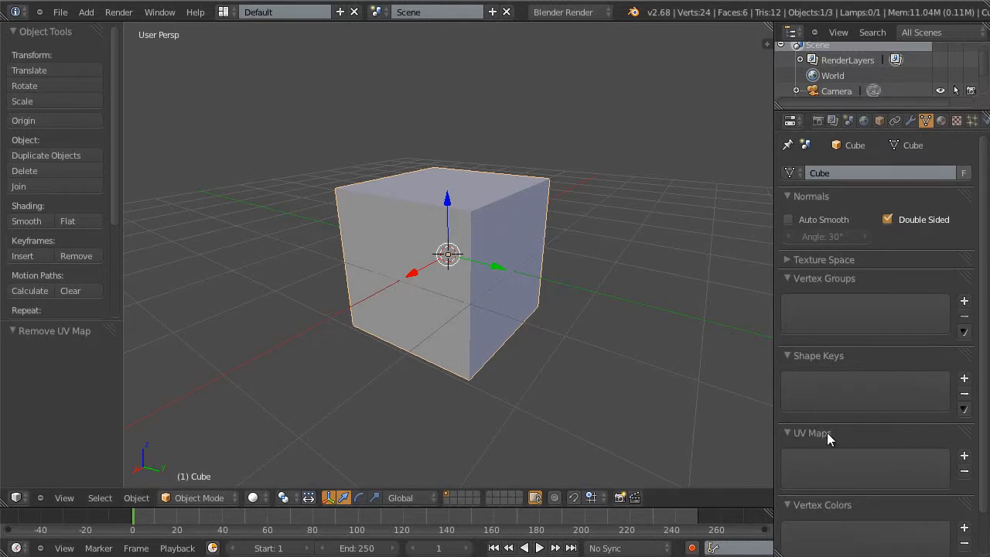
left_click(964, 455)
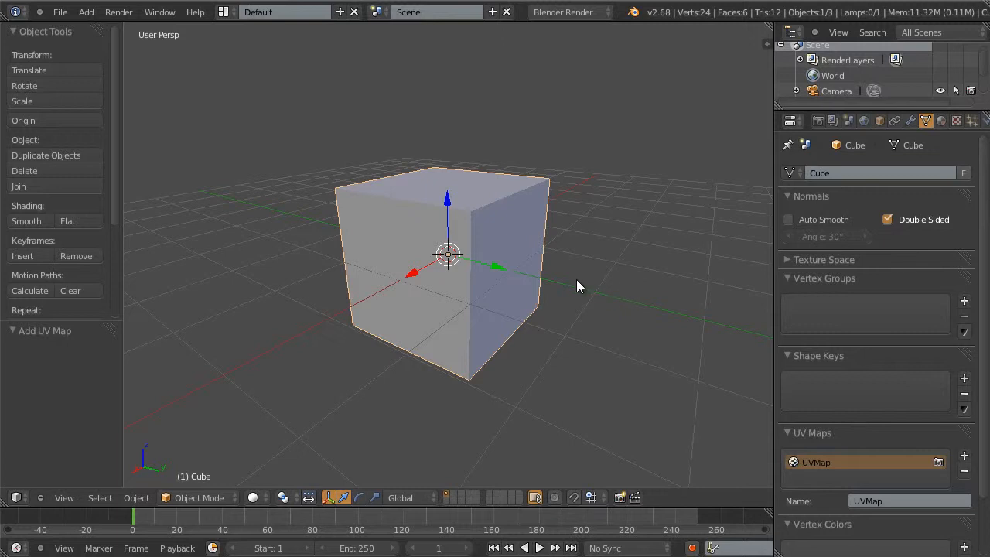
scroll(577, 281, "down", 6)
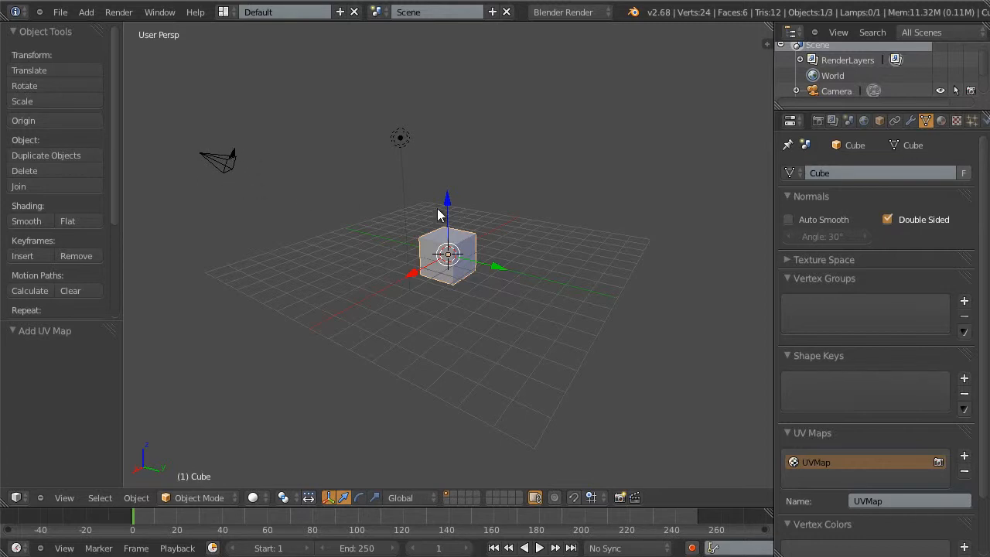
scroll(476, 285, "up", 6)
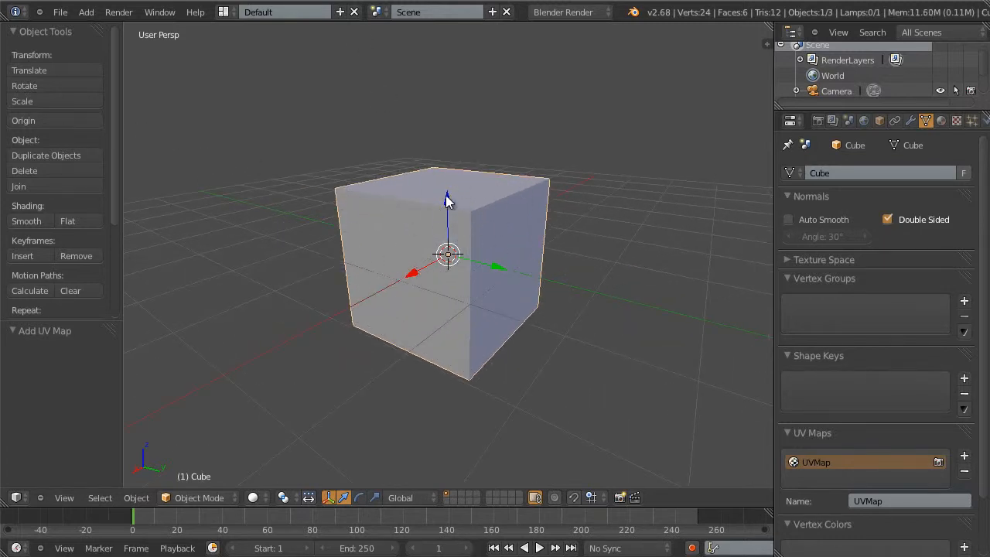
- Start an FBX export of the cube limited to Selected Objects and the Mesh object type
left_click(61, 12)
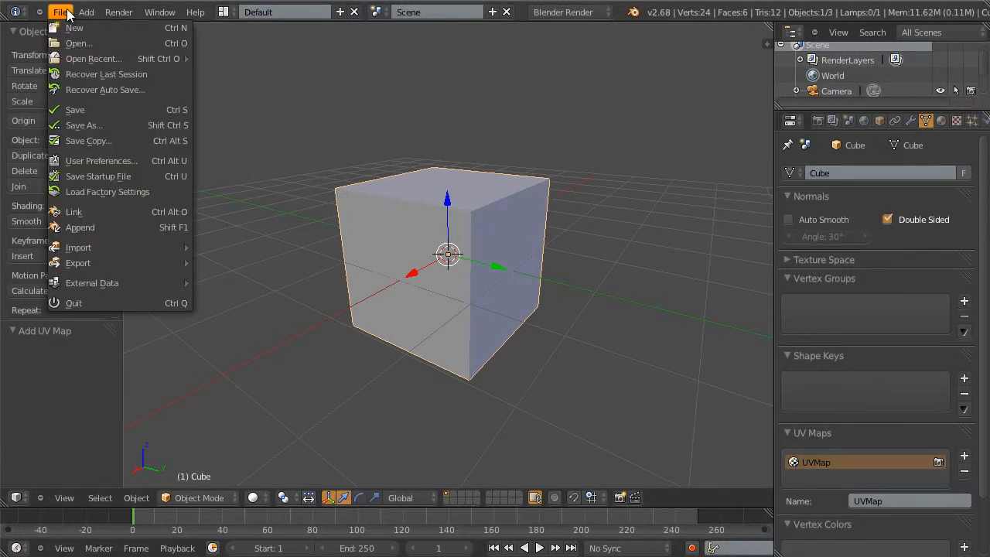
mouse_move(139, 263)
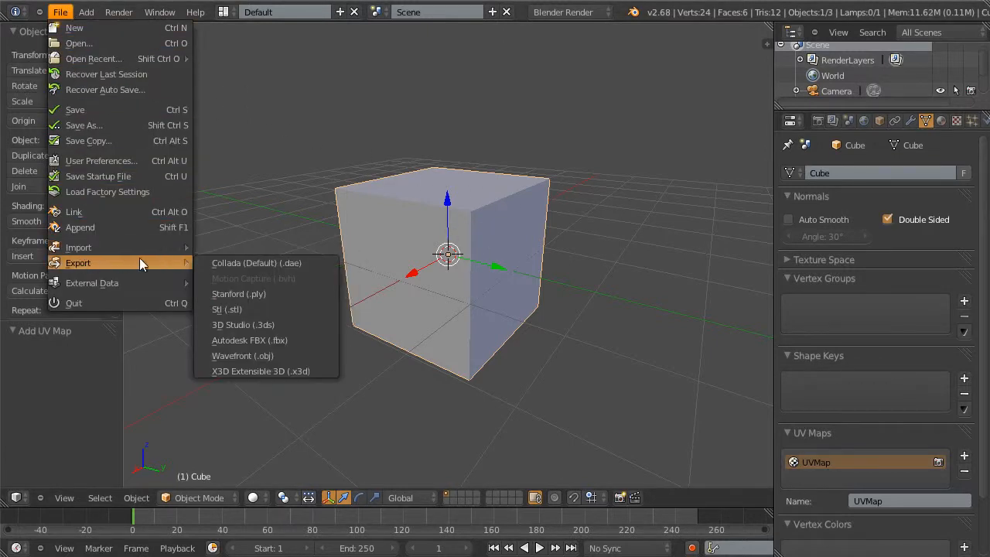
left_click(323, 336)
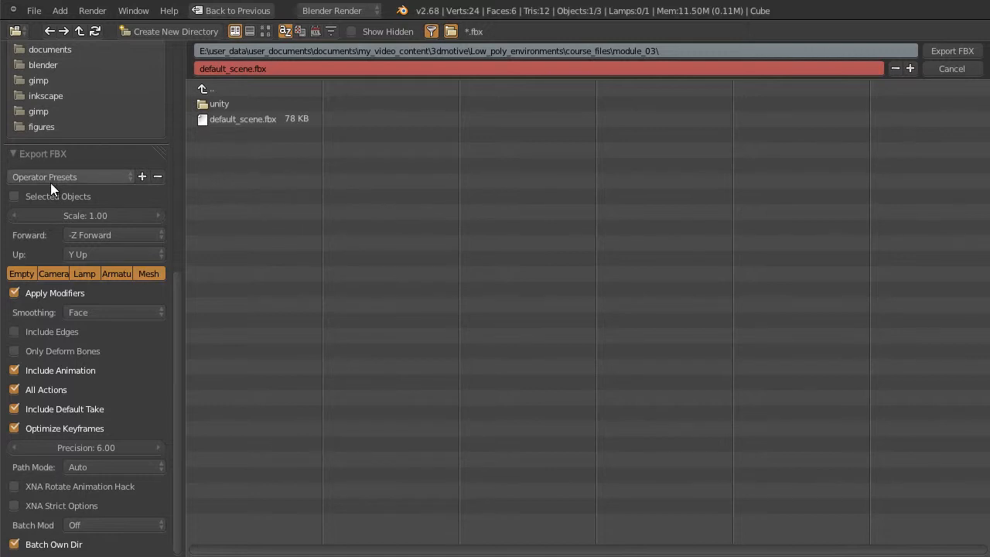
left_click(24, 197)
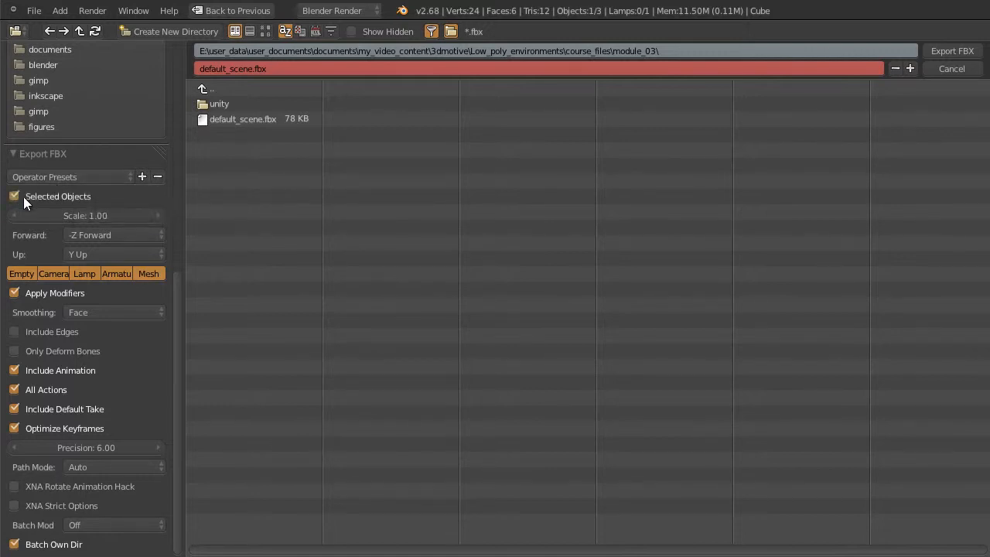
left_click(150, 276)
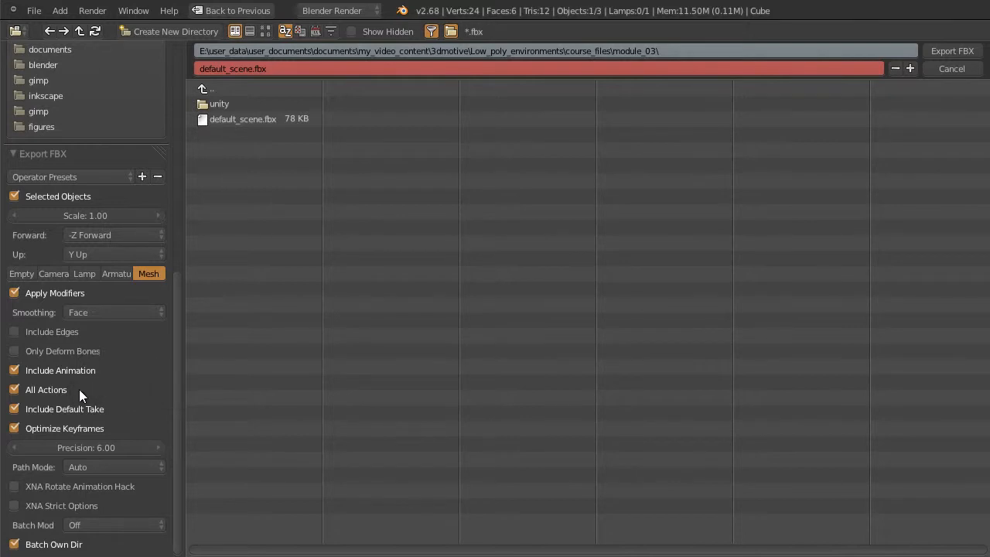
- Disable Include Animation, All Actions, Include Default Take and Optimize Keyframes, and export over the existing default_scene.fbx
left_click(14, 371)
left_click(14, 390)
left_click(14, 408)
left_click(13, 429)
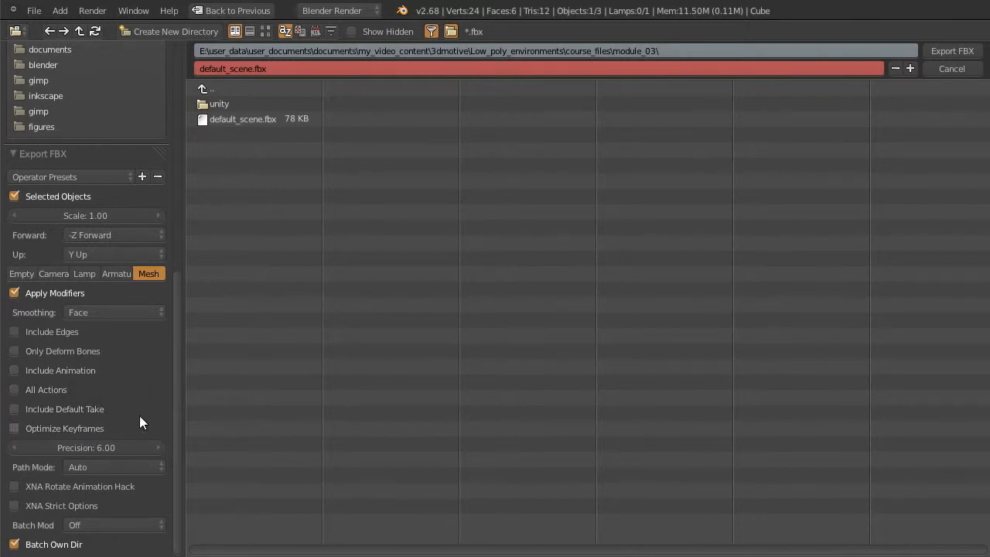
left_click(236, 120)
left_click(953, 51)
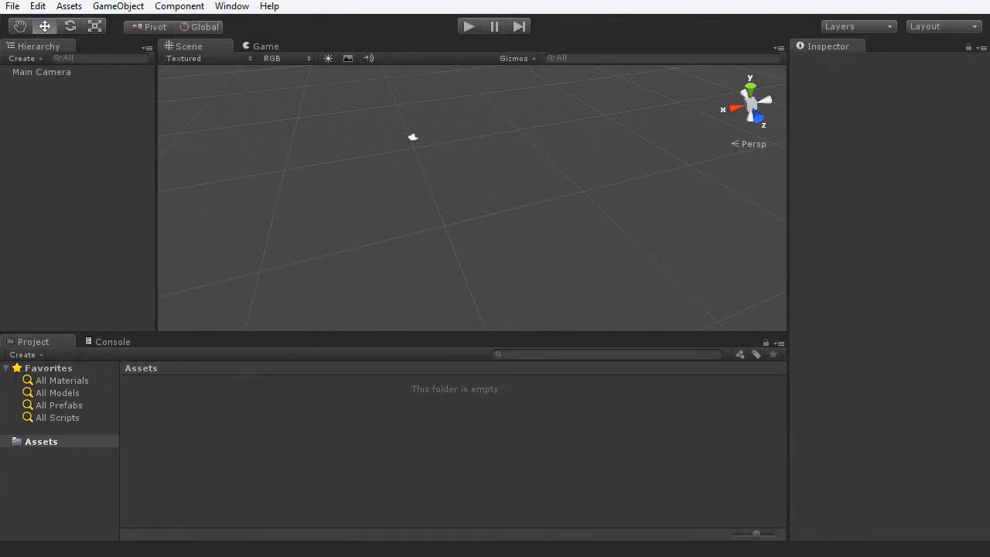
- Switch to Unity and import default_scene.fbx from the module_03 folder into the project's Assets
left_click_drag(174, 554, 160, 338)
left_click_drag(76, 449, 580, 441)
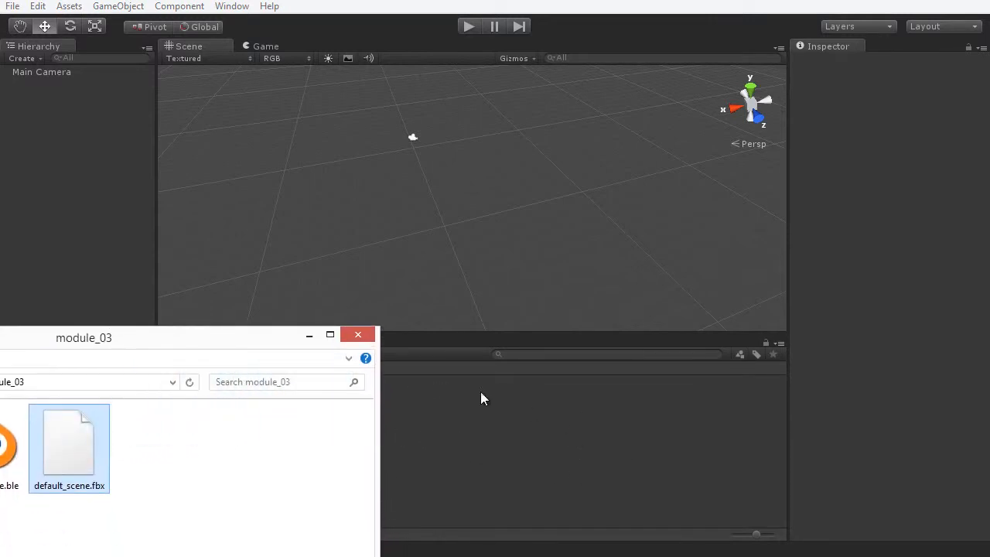
left_click_drag(278, 347, 340, 556)
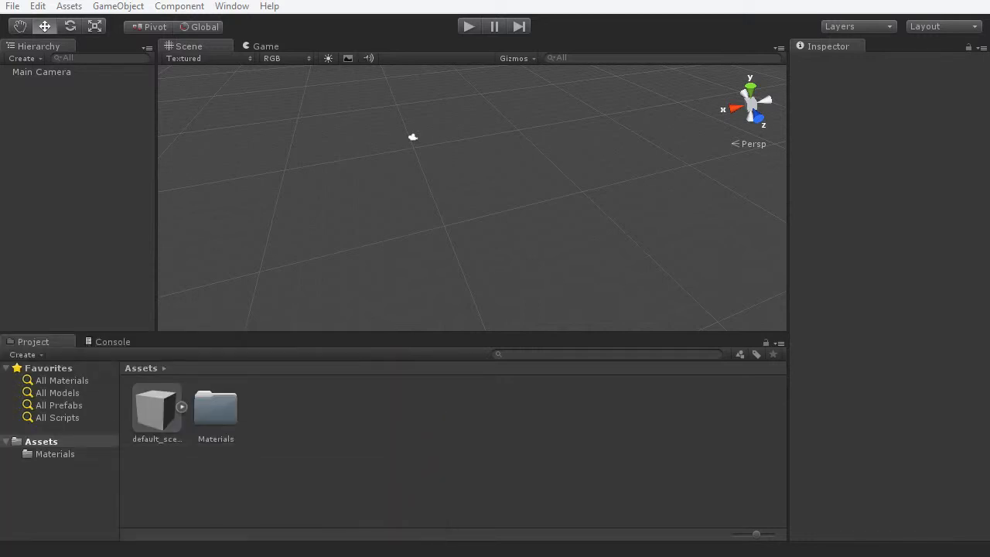
- Inspect the imported default_scene model's shading in the preview from several angles and check its Normals & Tangents import settings
left_click(157, 407)
left_click_drag(943, 431, 902, 385)
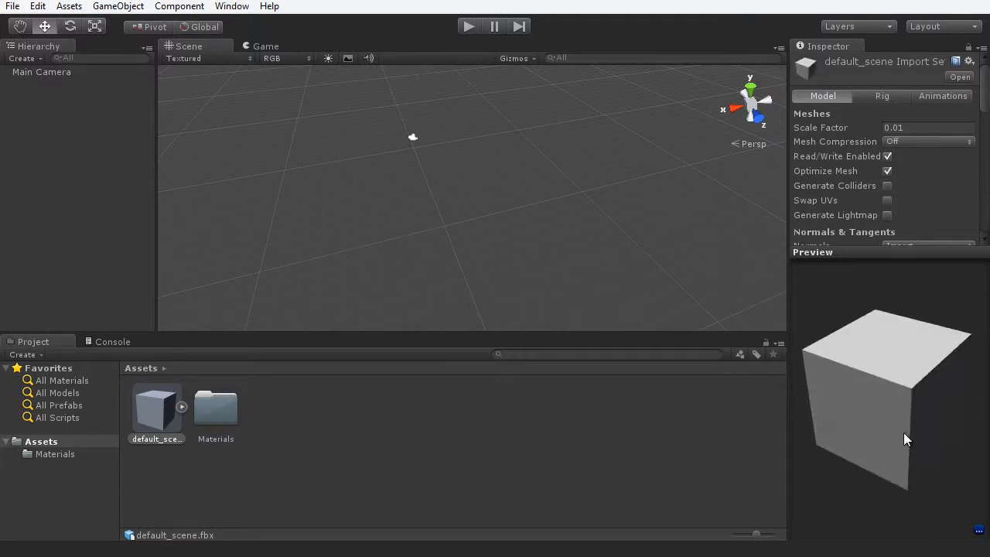
mouse_move(894, 435)
left_mouse_down()
mouse_move(887, 417)
mouse_move(950, 360)
mouse_move(858, 420)
mouse_move(895, 452)
mouse_move(884, 449)
left_mouse_up()
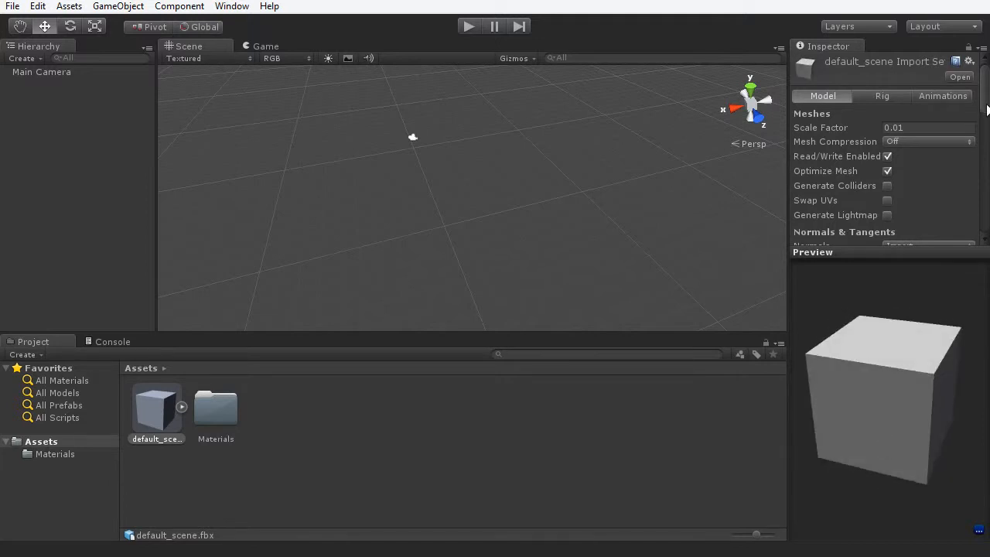
scroll(832, 87, "down", 5)
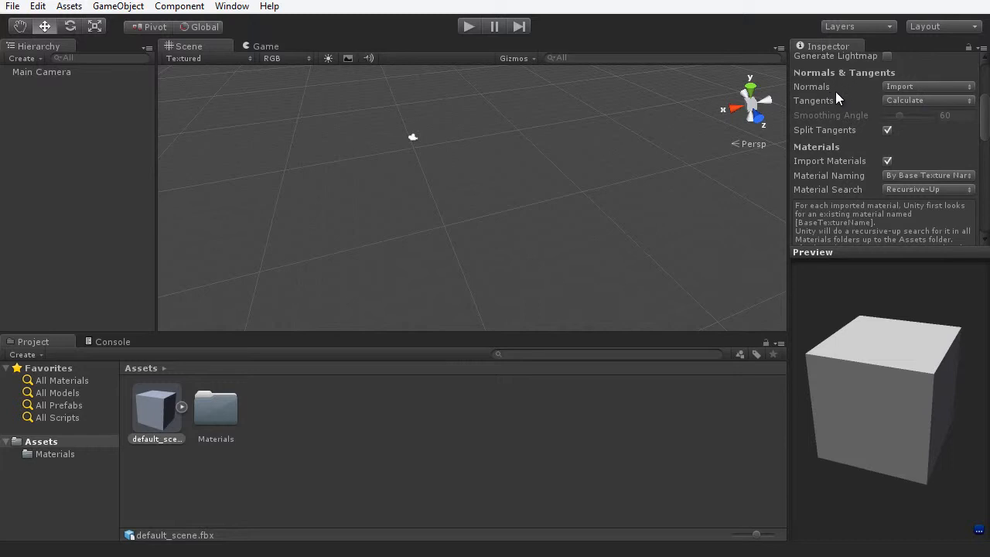
left_click_drag(919, 441, 894, 425)
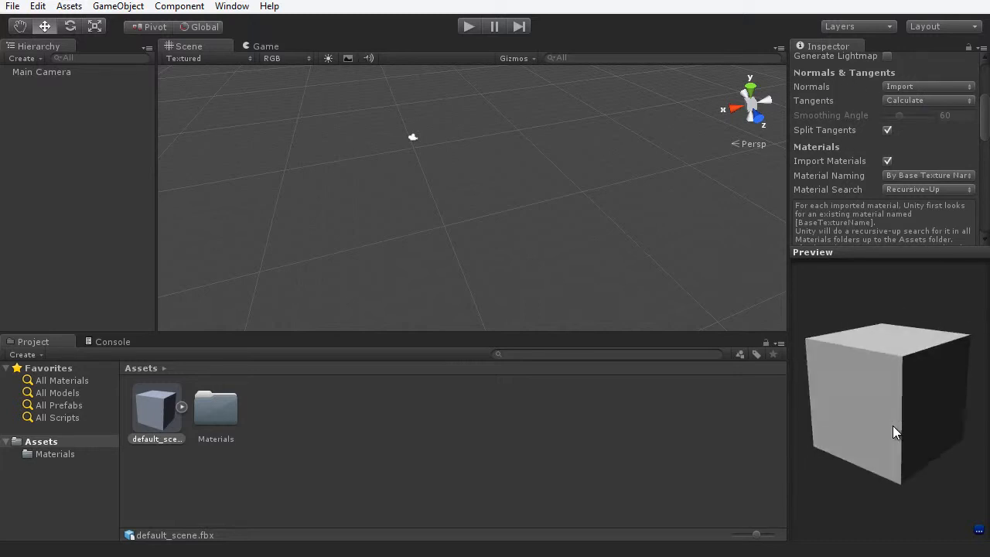
- Examine the sub-assets inside the default_scene model and its Scale Factor import setting
left_click(181, 407)
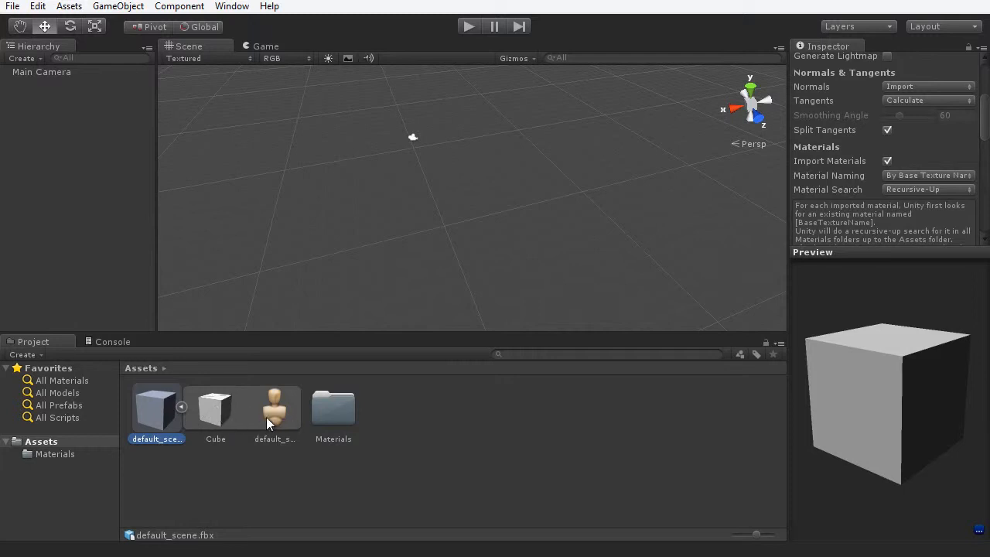
left_click(182, 407)
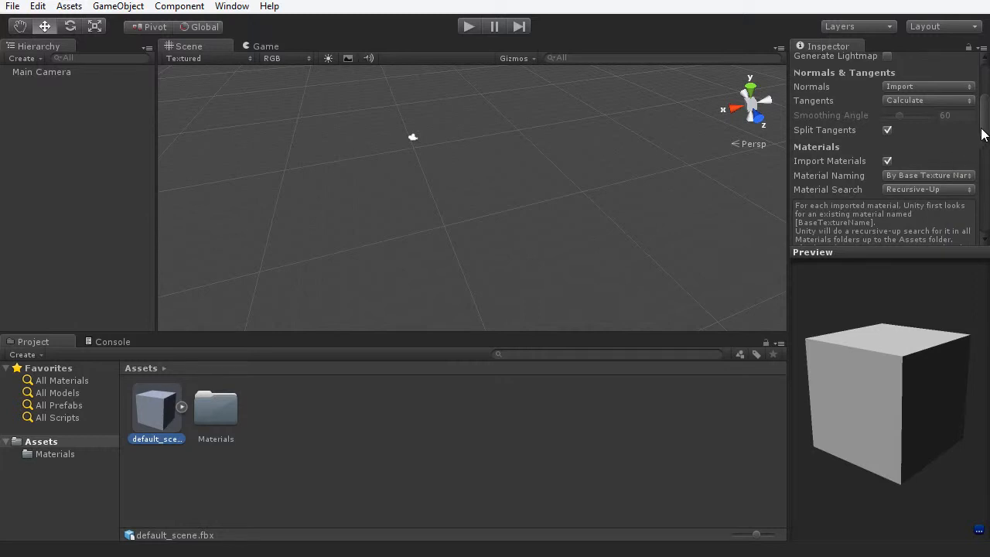
left_click_drag(984, 139, 981, 95)
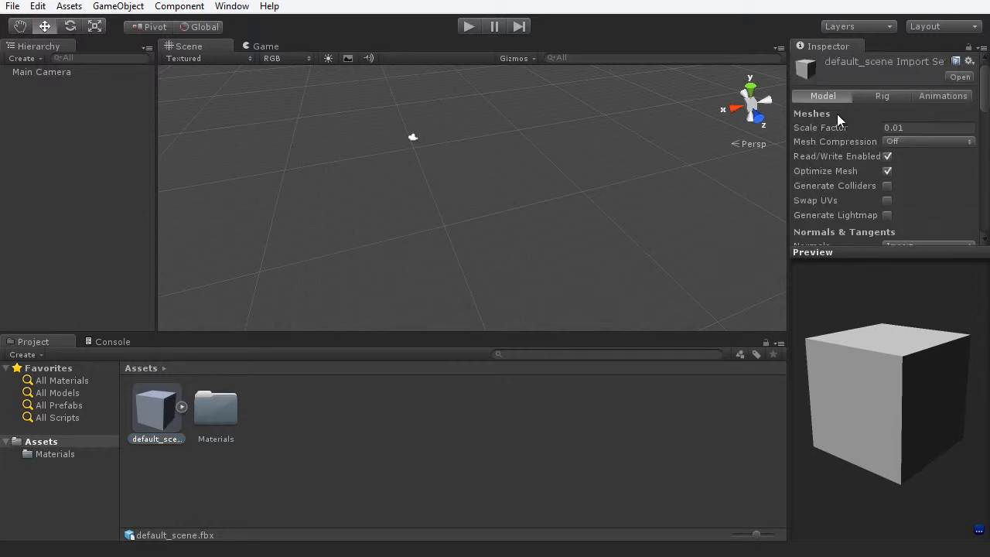
left_click(916, 127)
left_click_drag(987, 112, 986, 87)
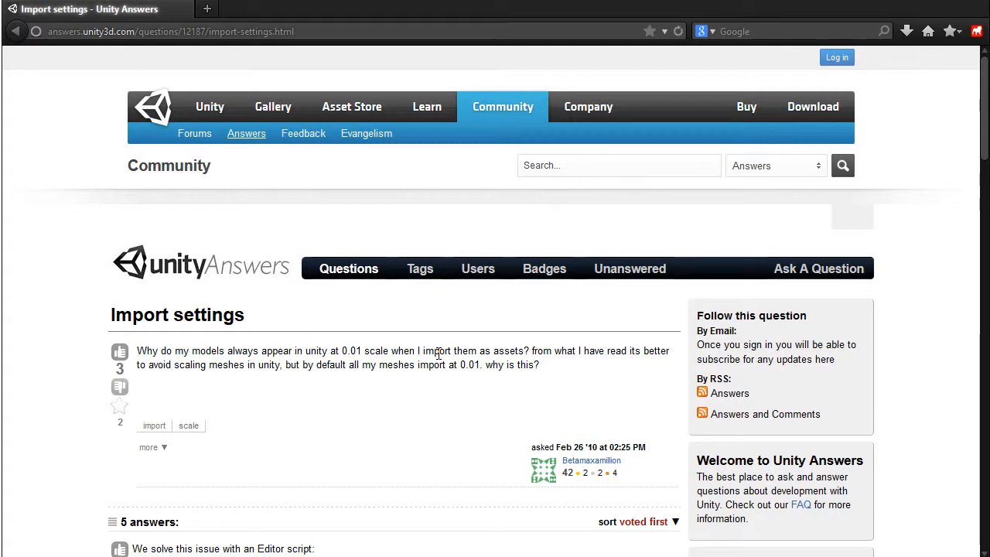
- In the browser, read the Unity Answers "Import settings" thread and highlight the FBXScaleFix editor script in its first answer
scroll(431, 350, "down", 8)
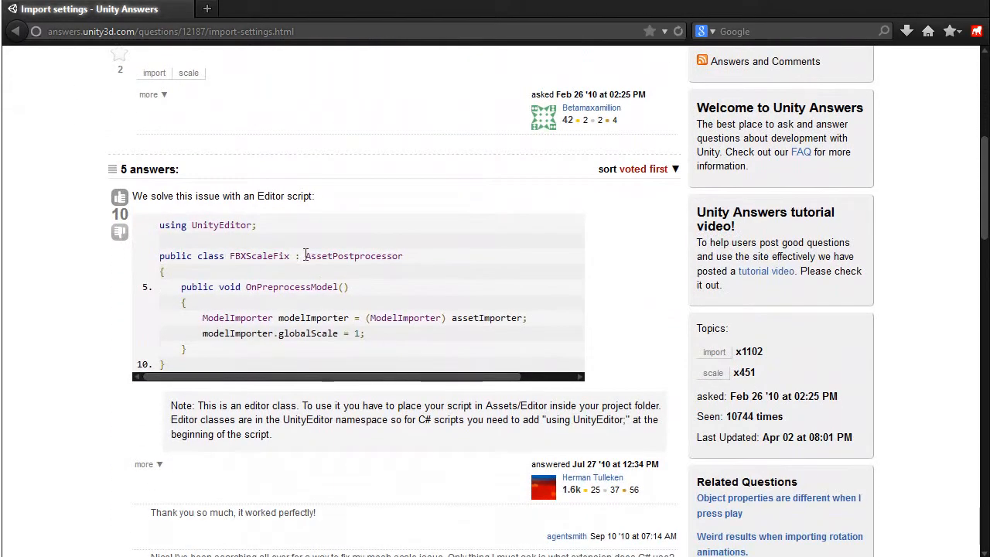
left_click_drag(317, 197, 136, 193)
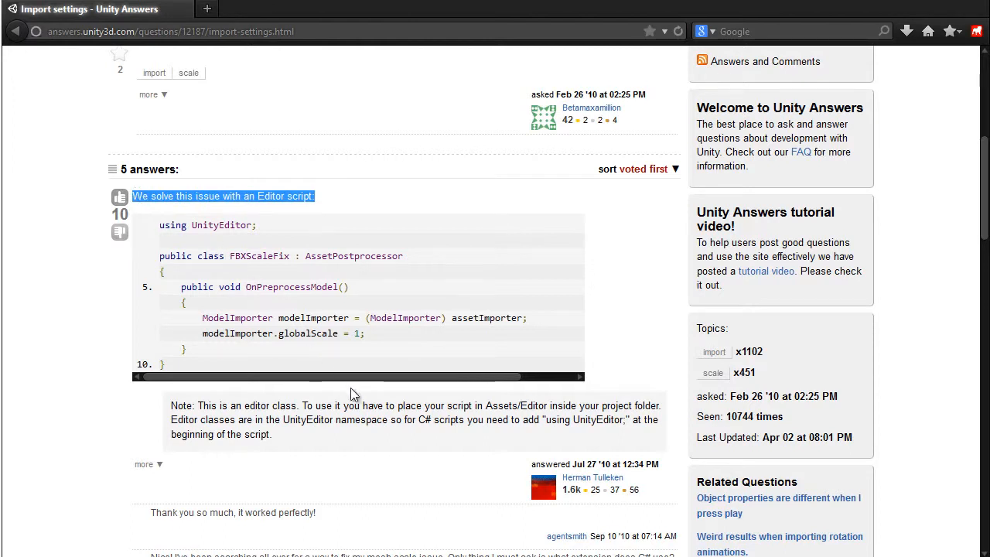
left_click(383, 416)
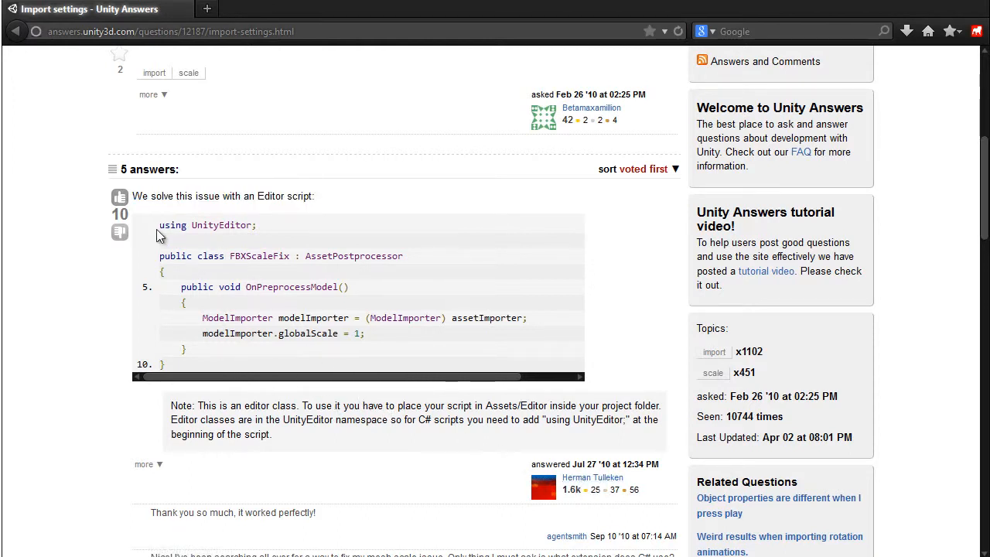
left_click_drag(157, 225, 197, 364)
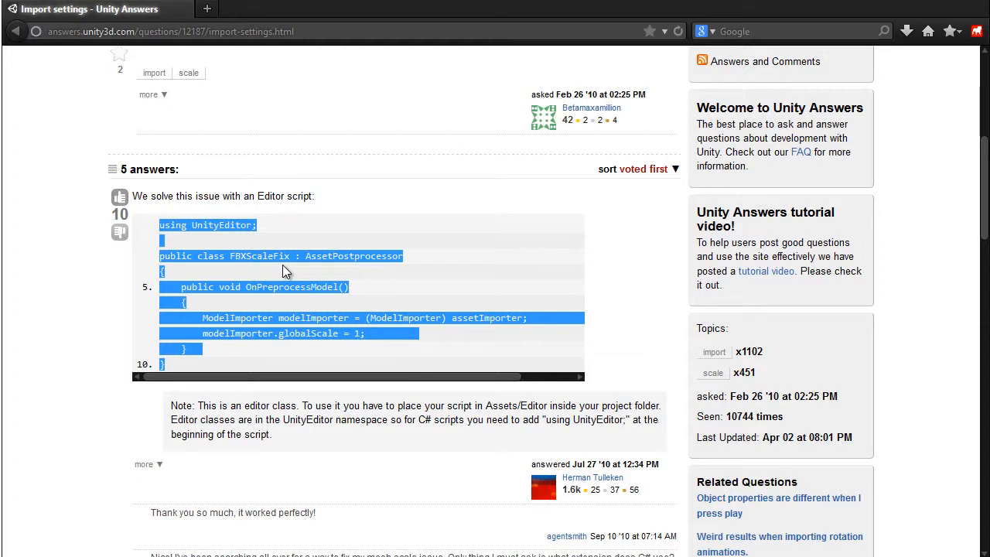
left_click(376, 271)
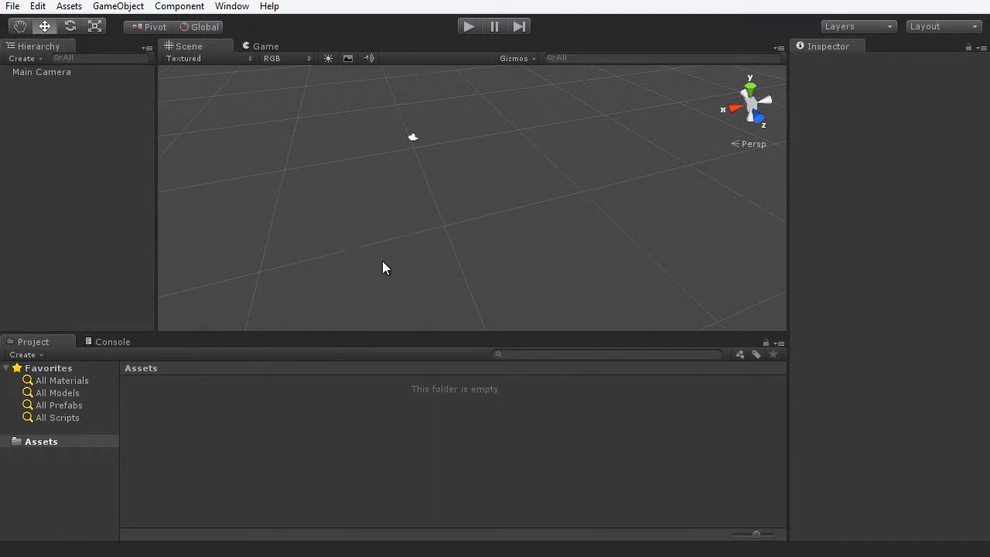
- Create a folder named Editor in the Unity project's Assets
right_click(188, 411)
mouse_move(229, 422)
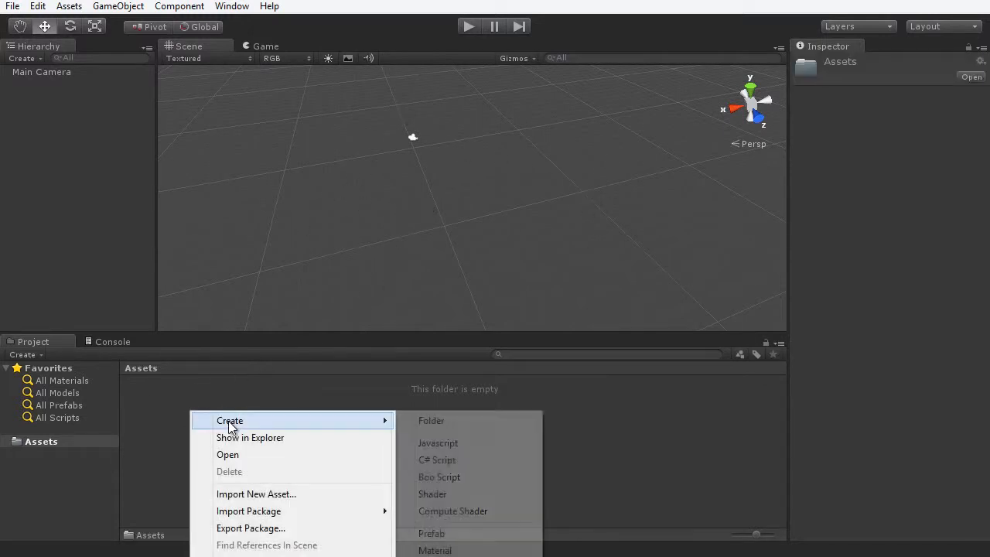
left_click(439, 423)
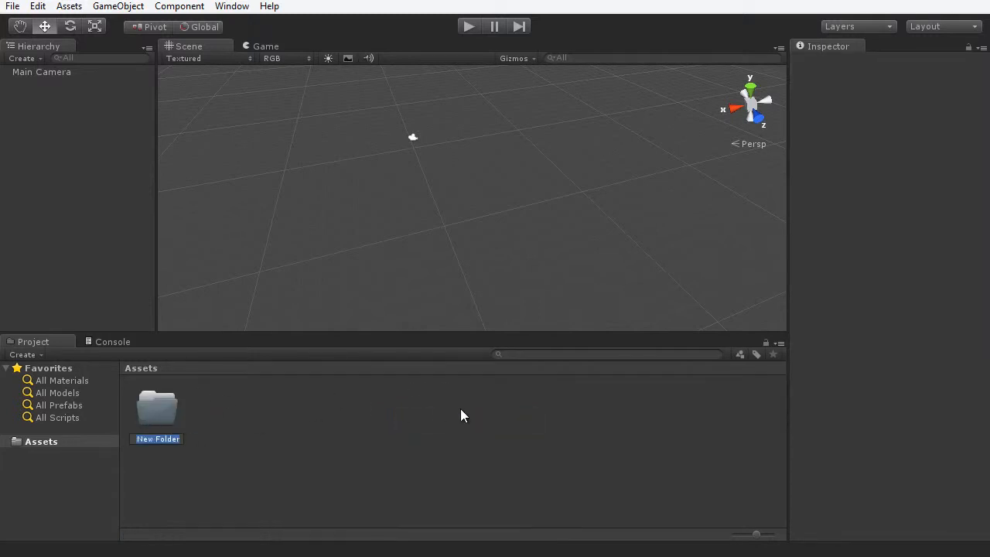
type("Editor")
key("Return")
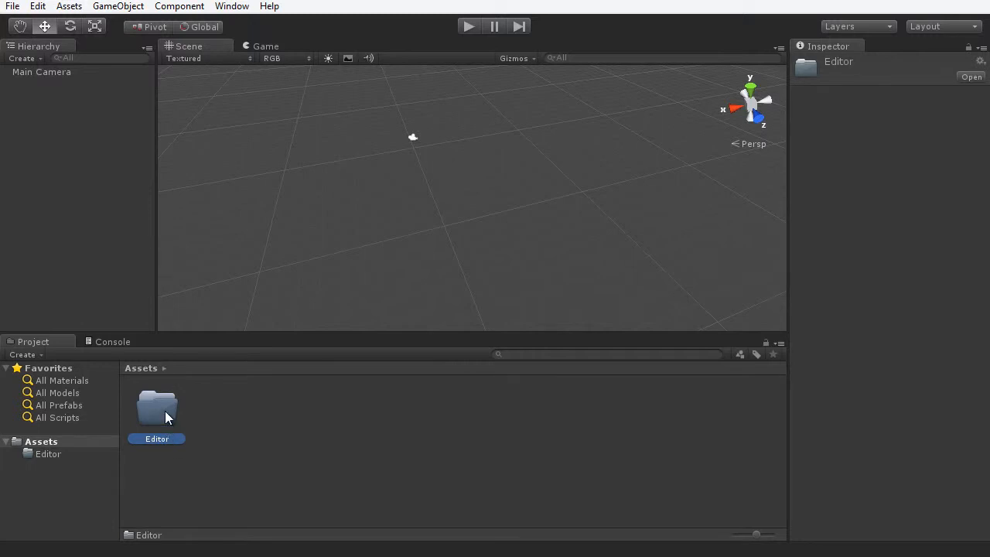
- Create a C# script named FBXScaleFix inside the Editor folder
double_click(158, 410)
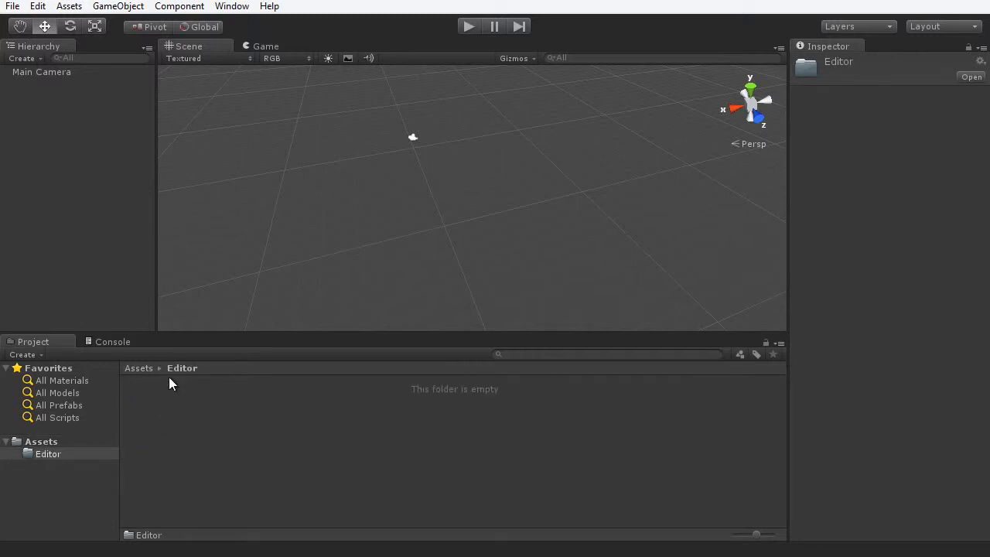
right_click(217, 396)
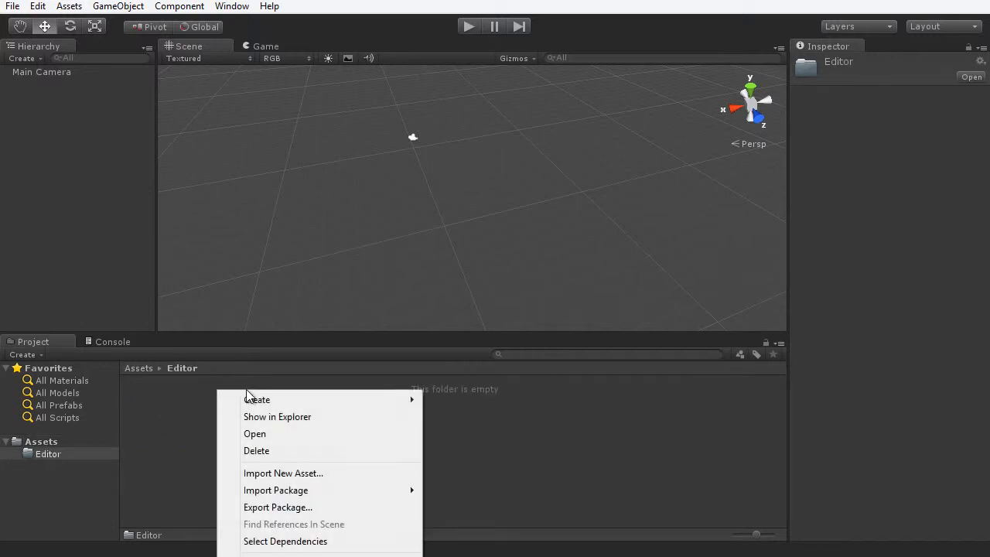
mouse_move(250, 399)
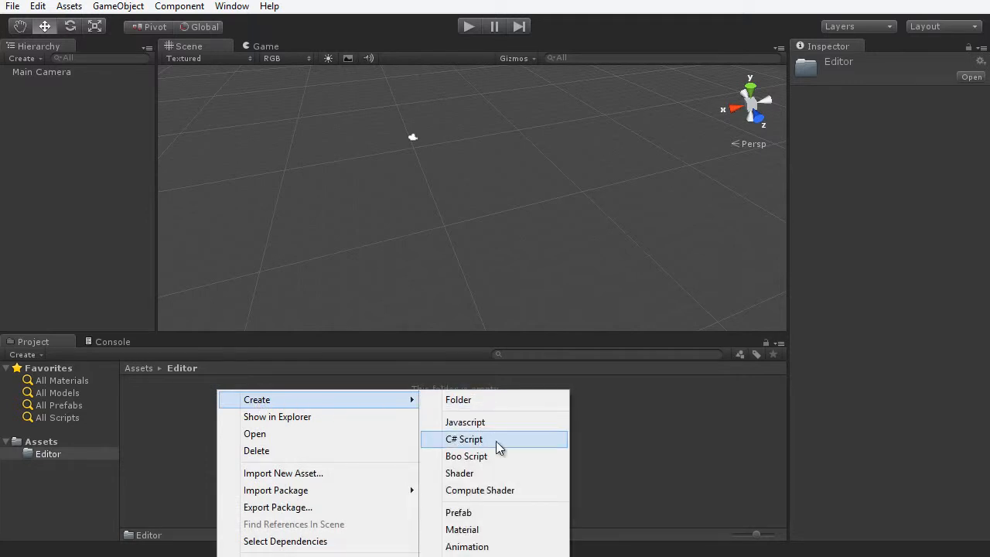
left_click(548, 441)
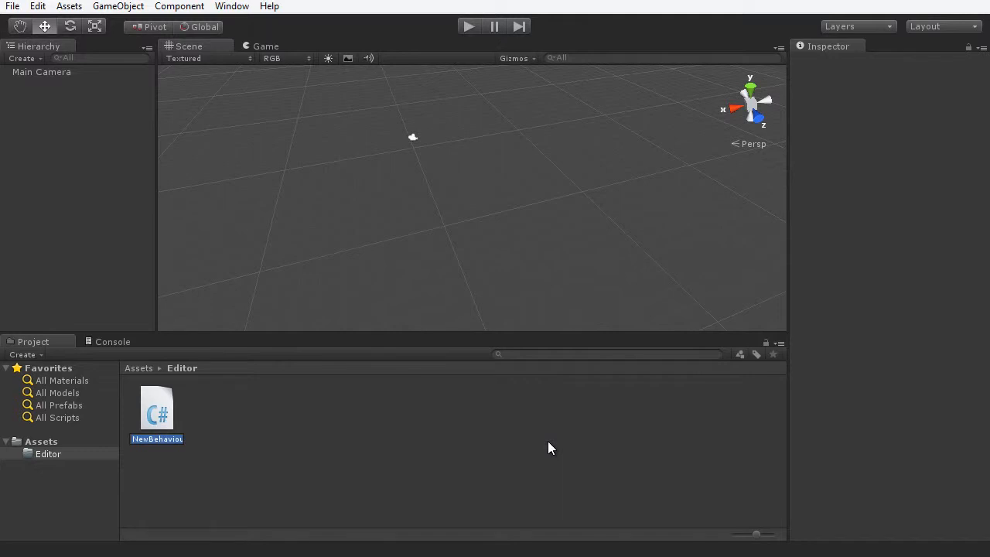
type("FBXScaleFix")
- Replace the FBXScaleFix script's default code with the copied AssetPostprocessor code in MonoDevelop, save it, and return to Unity's Assets folder
double_click(154, 405)
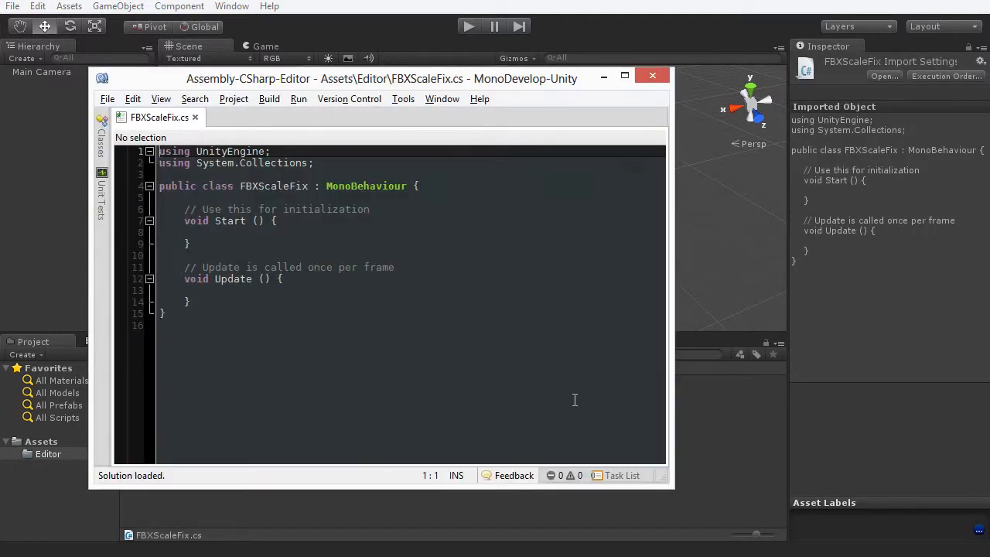
left_click_drag(406, 79, 476, 81)
left_click_drag(446, 348, 213, 133)
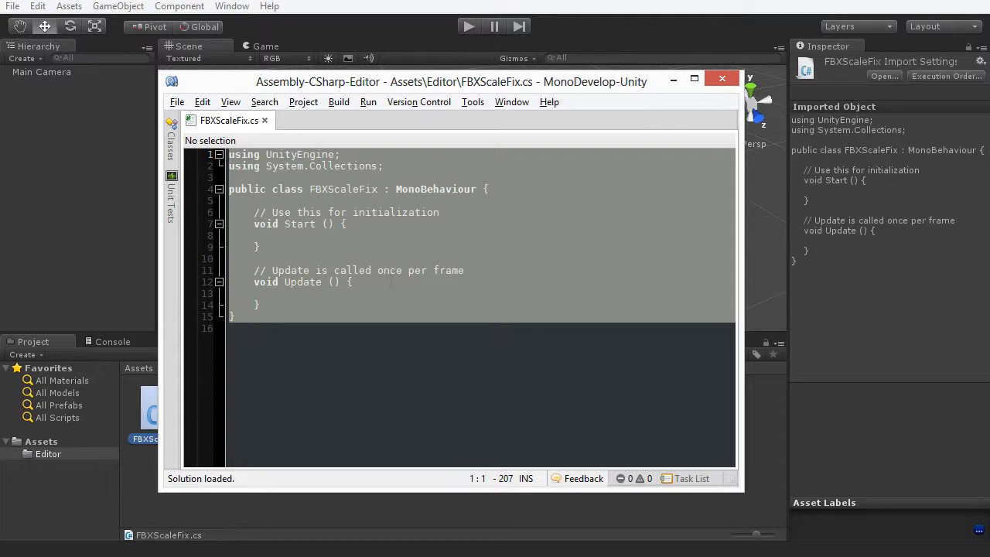
key("ctrl+v")
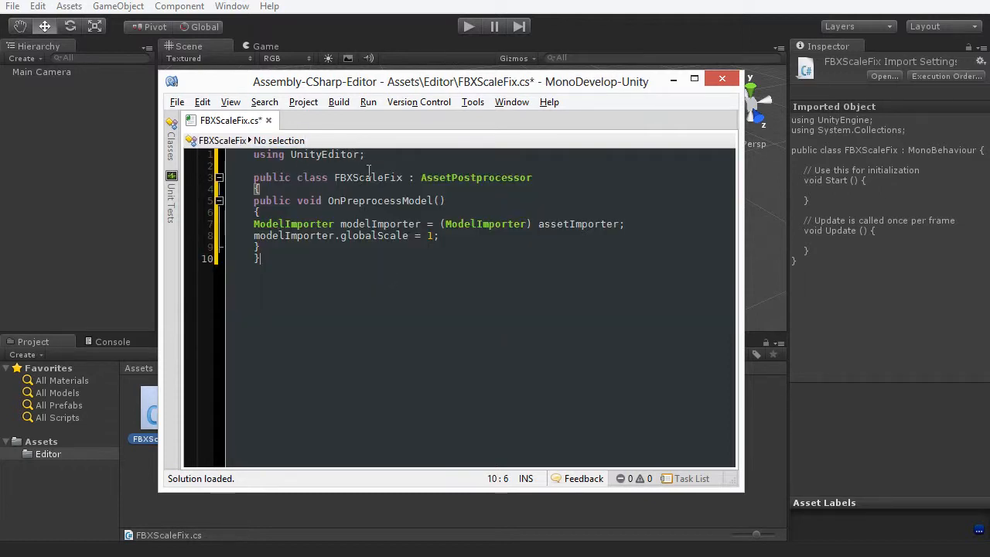
left_click(548, 178)
key("ctrl+s")
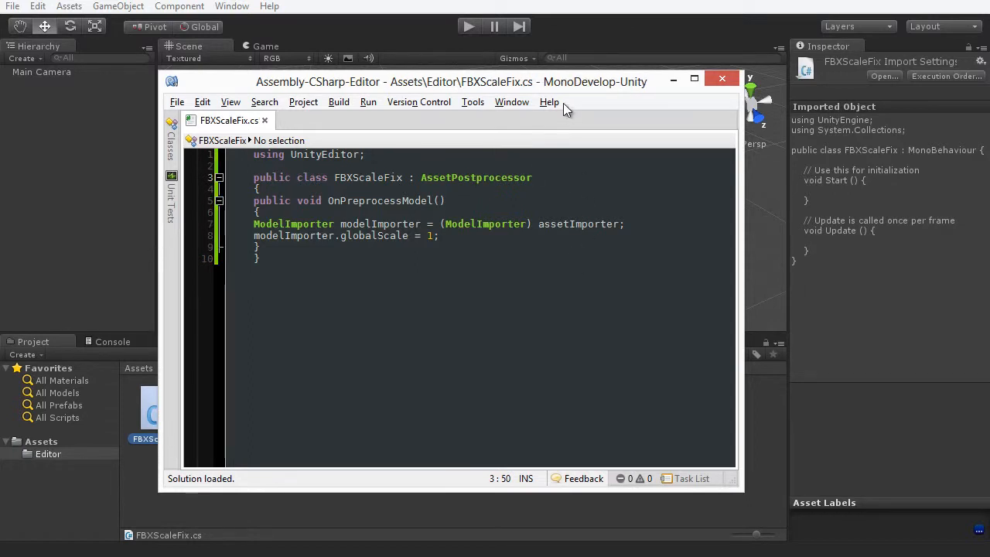
left_click(674, 81)
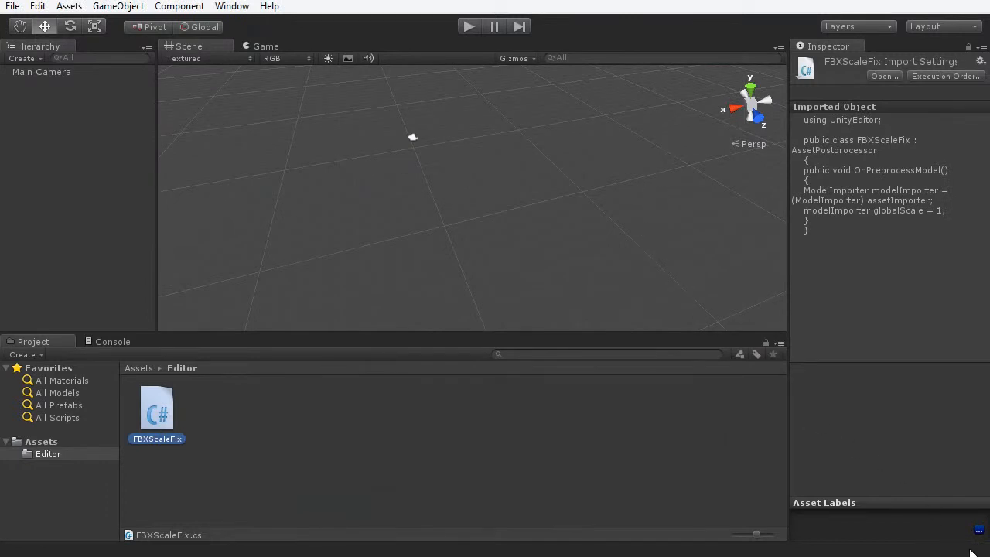
left_click(62, 440)
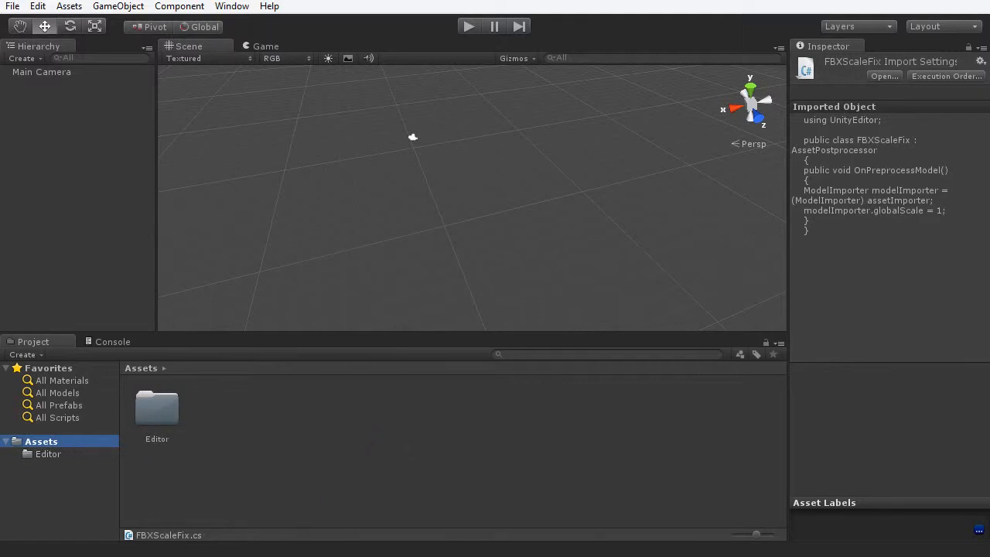
- Import default_scene.fbx from the module_03 folder into the Unity project's Assets and select the imported model
left_click_drag(207, 556, 258, 302)
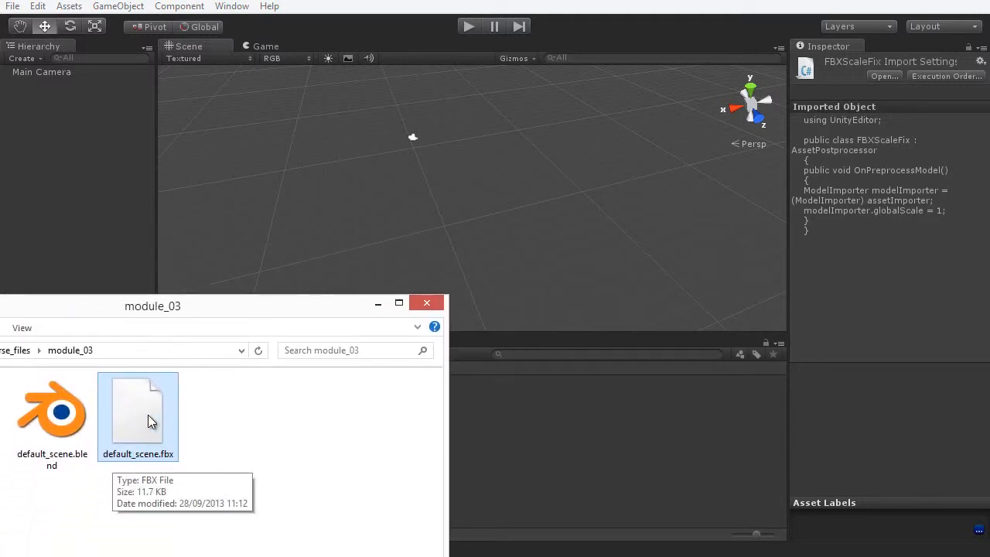
left_click_drag(151, 422, 552, 434)
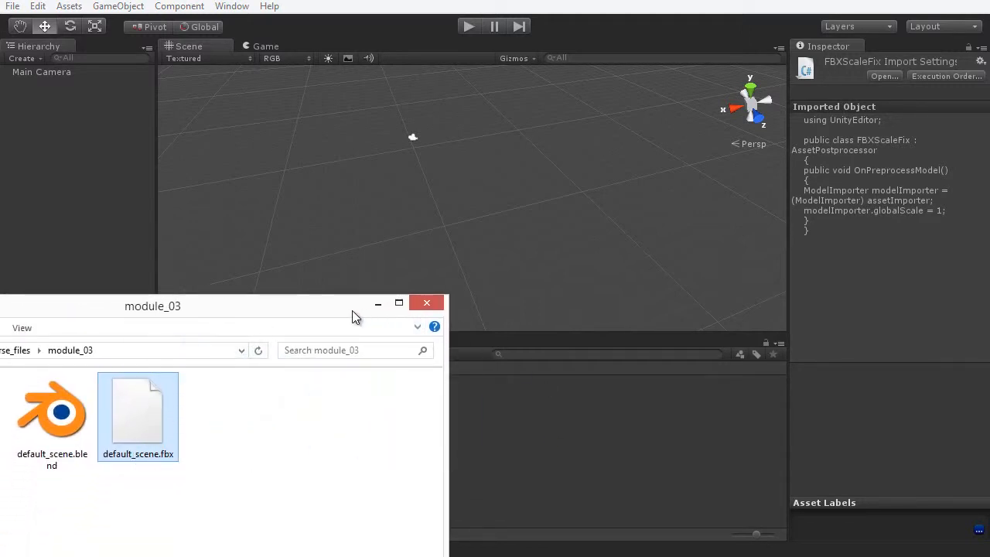
left_click_drag(356, 304, 321, 556)
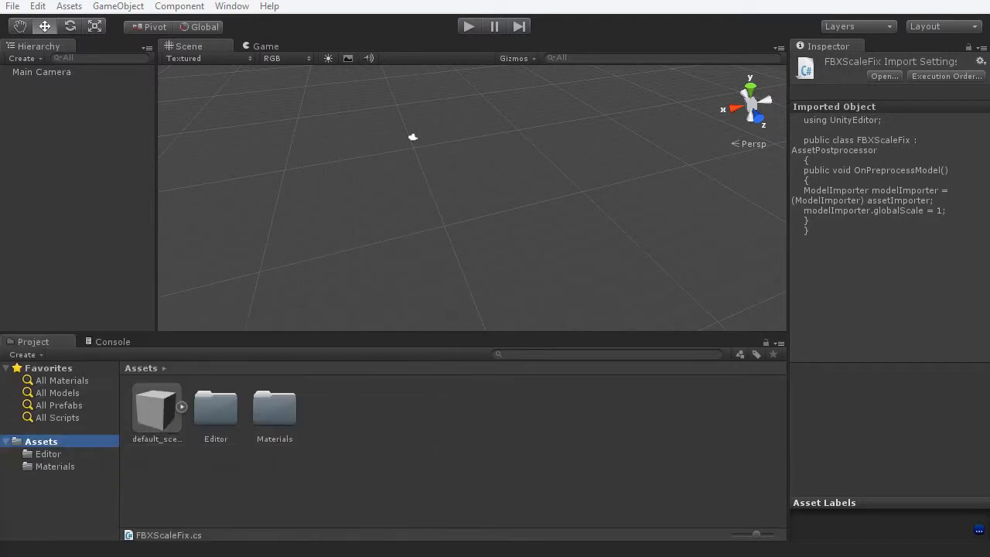
left_click(157, 415)
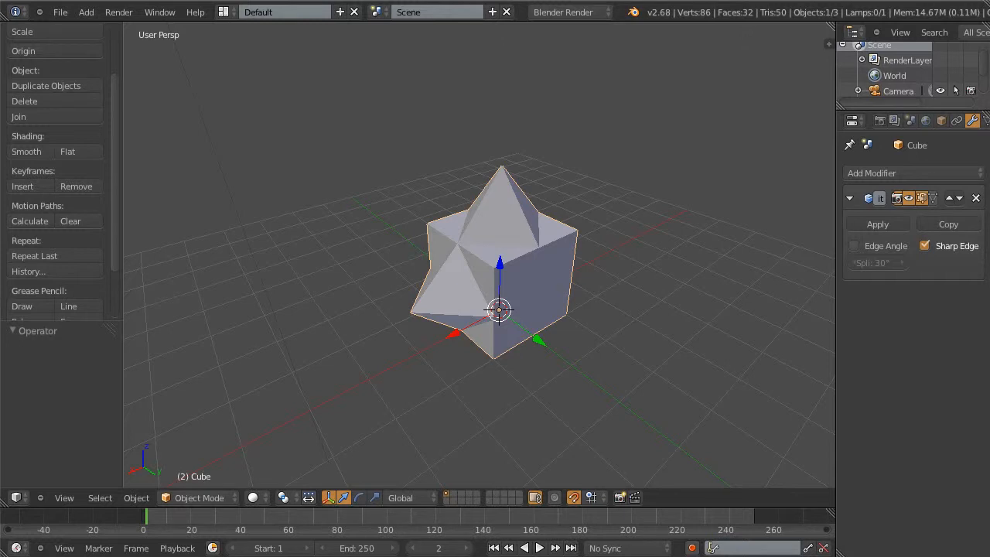
- In Blender, export the selected spiked cube in Autodesk FBX format as nav.fbx to the module_03 folder
middle_click_drag(699, 448, 570, 388)
scroll(569, 381, "up", 3)
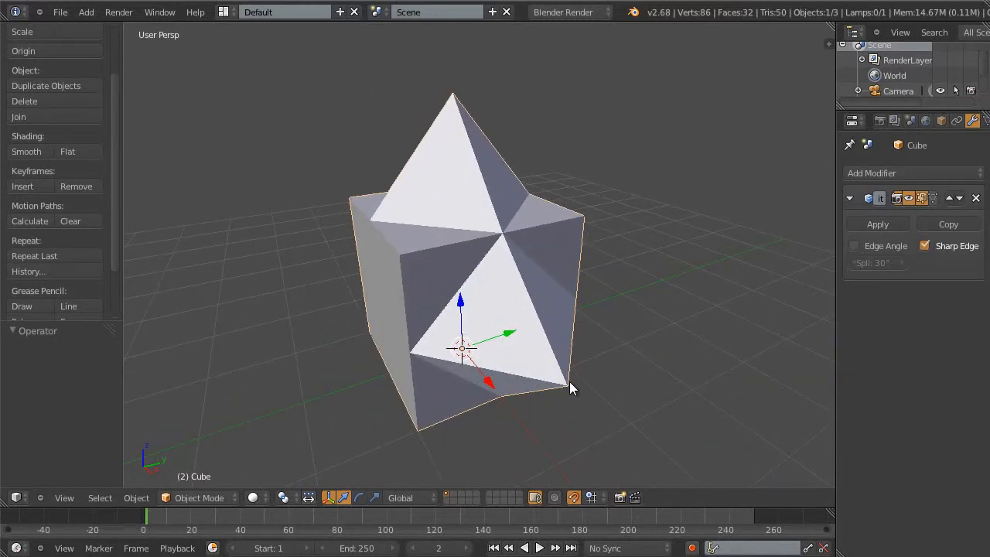
middle_click_drag(620, 357, 562, 319)
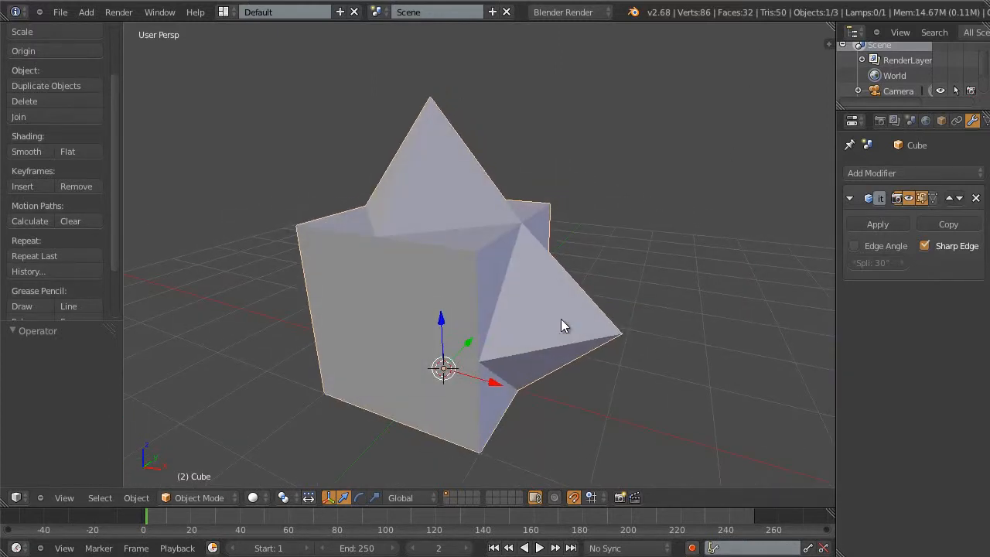
middle_click_drag(628, 323, 457, 198)
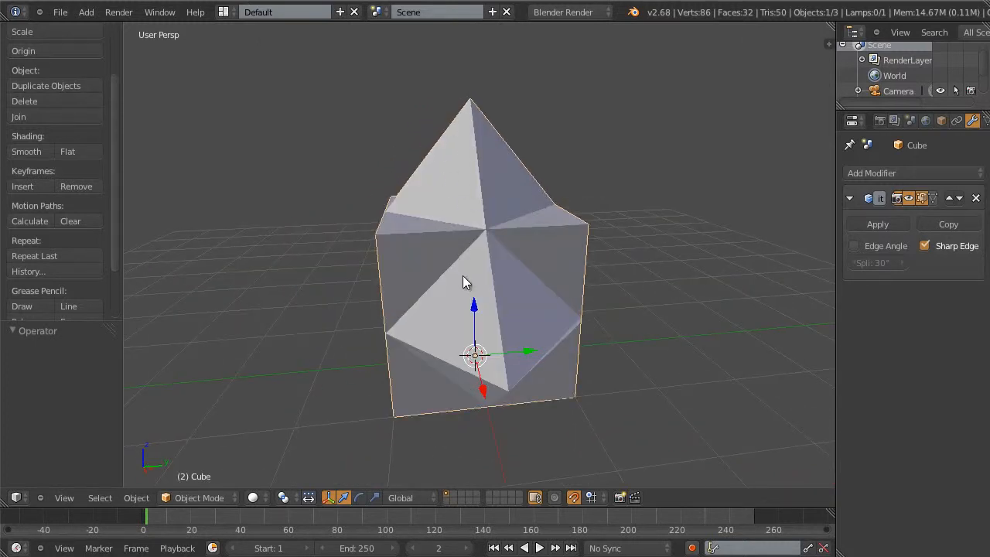
middle_click_drag(462, 275, 679, 277)
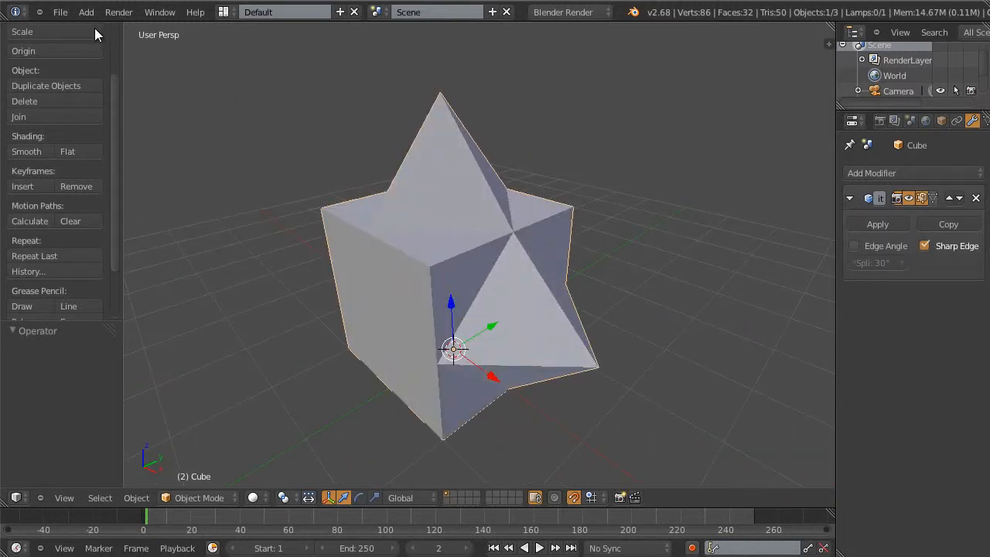
left_click(59, 12)
mouse_move(89, 263)
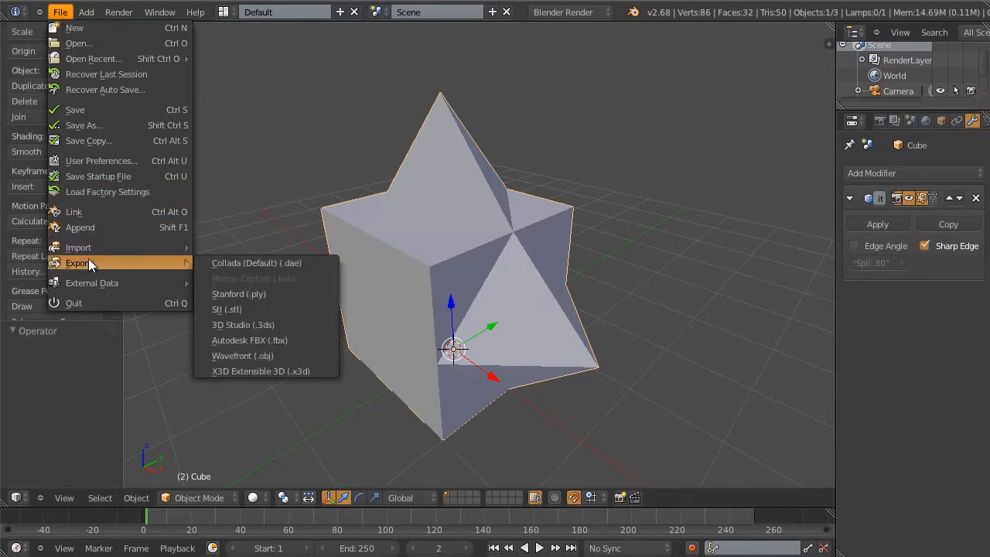
left_click(276, 339)
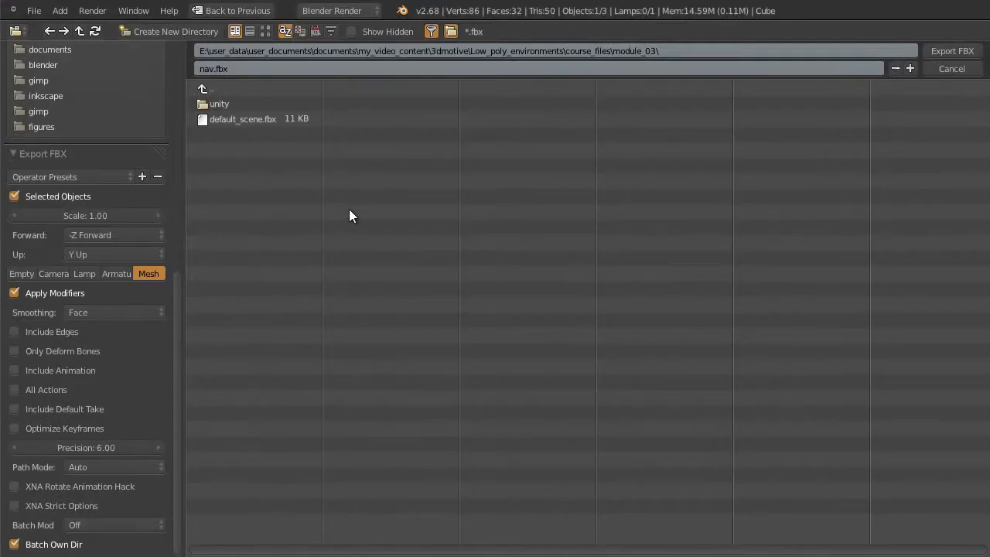
left_click(211, 68)
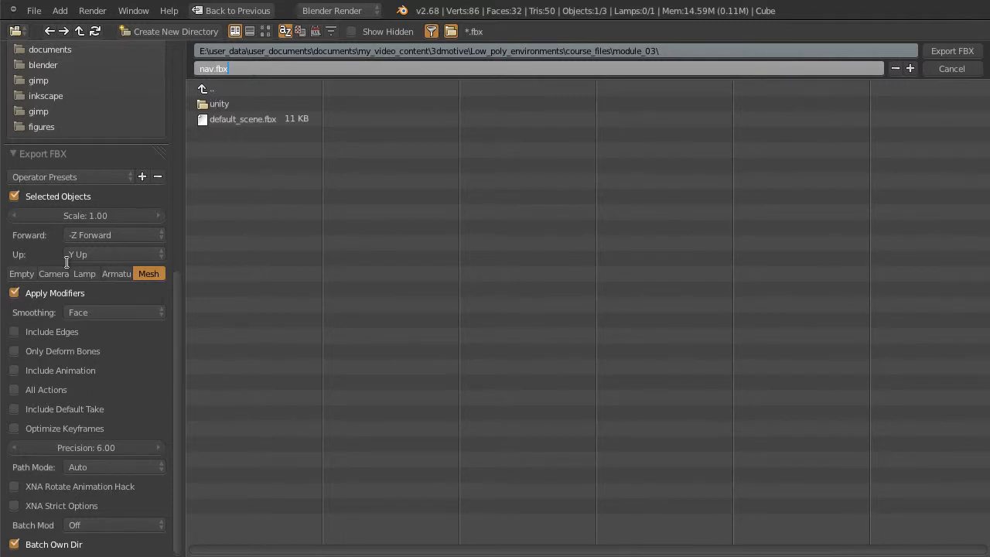
left_click(179, 335)
left_click_drag(180, 337, 200, 371)
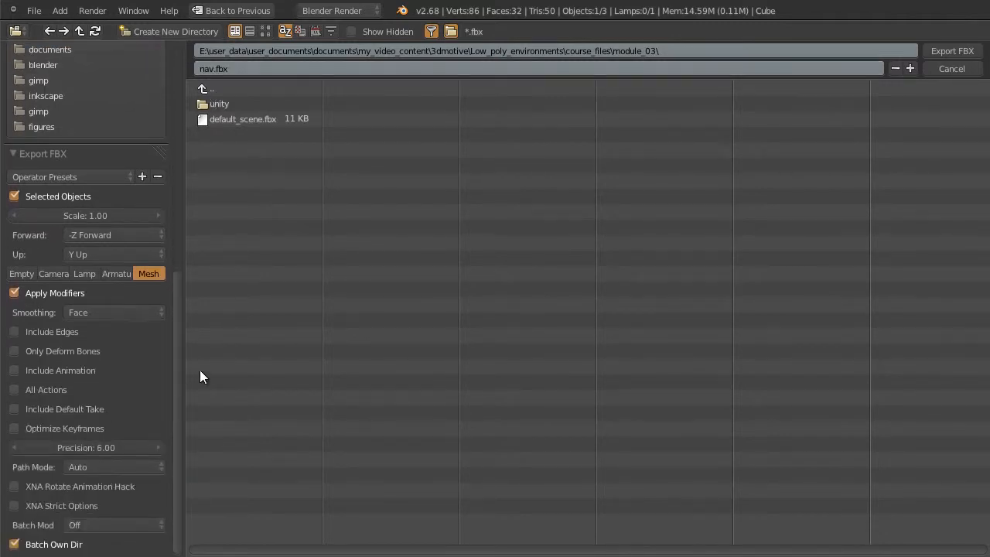
left_click(945, 49)
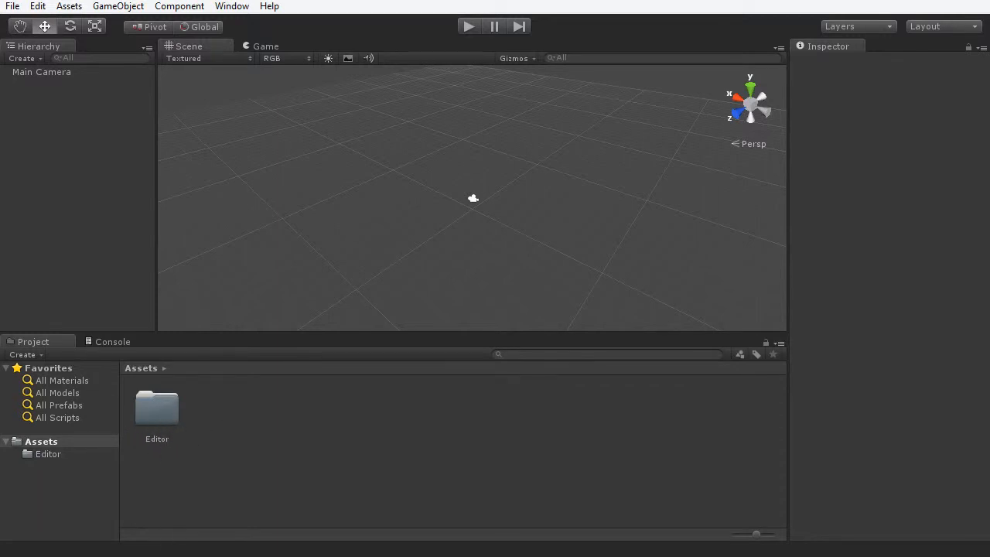
- In Unity, import nav.fbx from the module_03 folder into Assets and select the imported model
left_click_drag(169, 556, 196, 302)
left_click(128, 436)
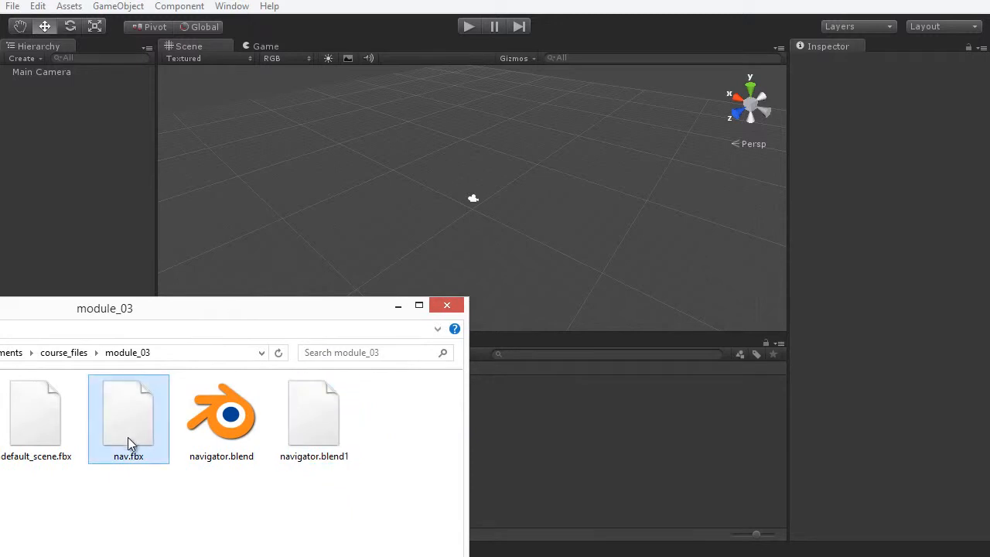
left_click_drag(135, 462, 535, 462)
left_click_drag(378, 319, 430, 556)
left_click(206, 418)
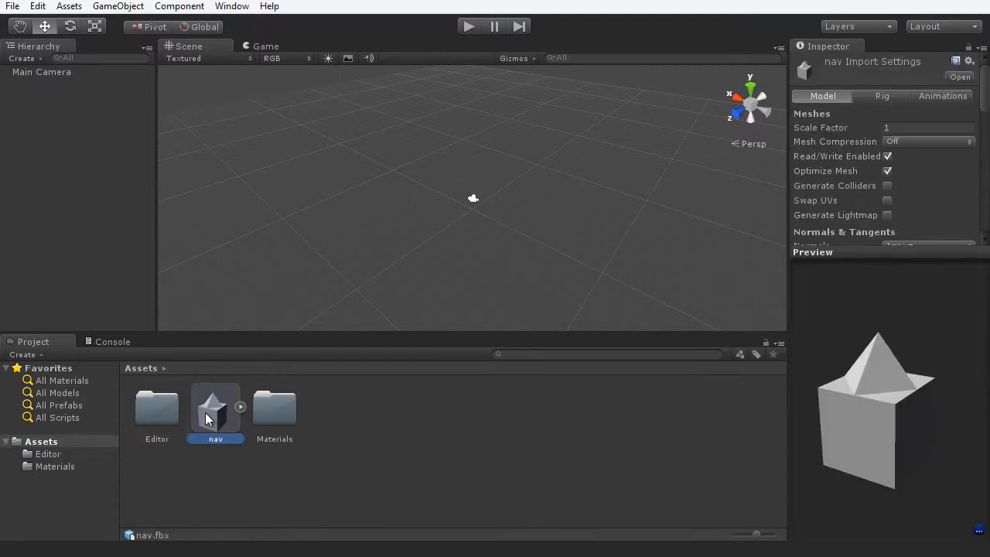
- Inspect the nav model's sub-assets, its preview from several angles, and its import settings and Transform rotation
left_click(239, 408)
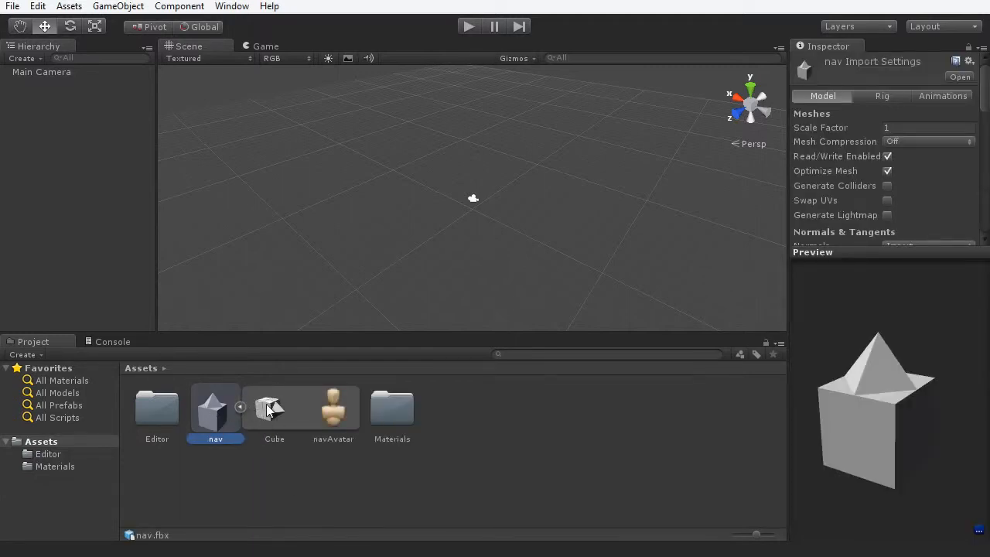
left_click(268, 410)
left_click_drag(891, 440, 811, 290)
left_click_drag(872, 425, 781, 442)
left_click(205, 418)
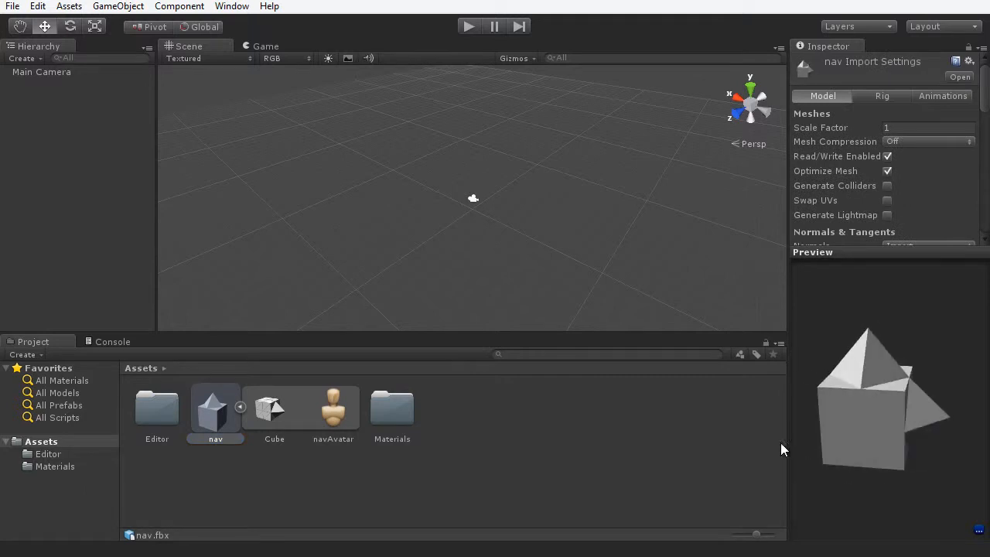
left_click_drag(873, 365, 947, 386)
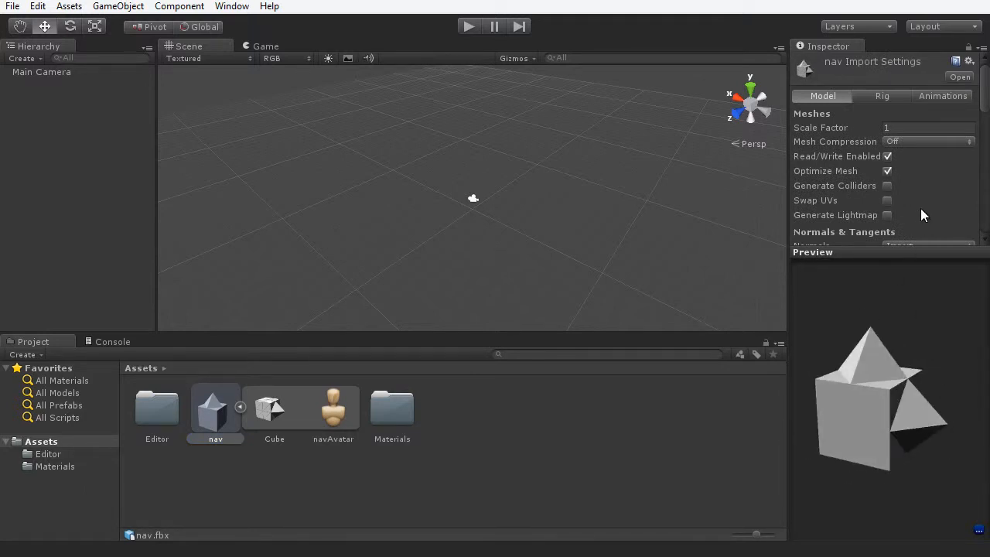
left_click_drag(983, 88, 923, 168)
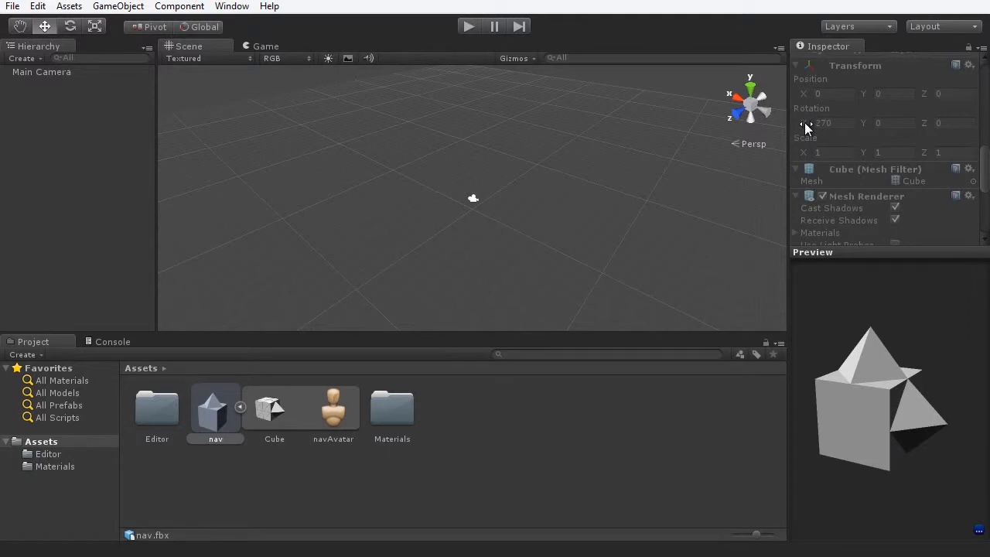
- Place the nav model in the scene and check its orientation against the world axes from several angles
left_click_drag(214, 435, 481, 222)
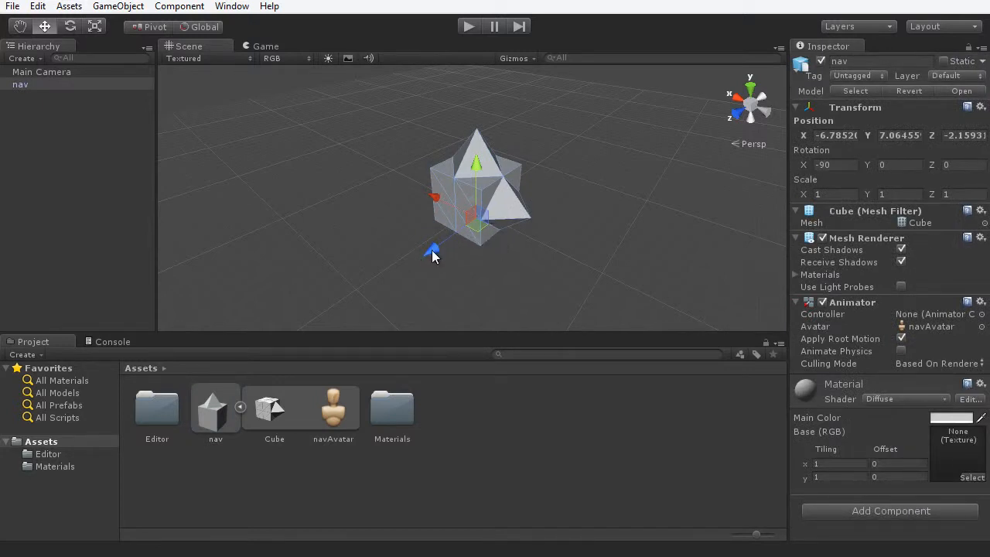
left_click_drag(463, 274, 570, 215, "alt")
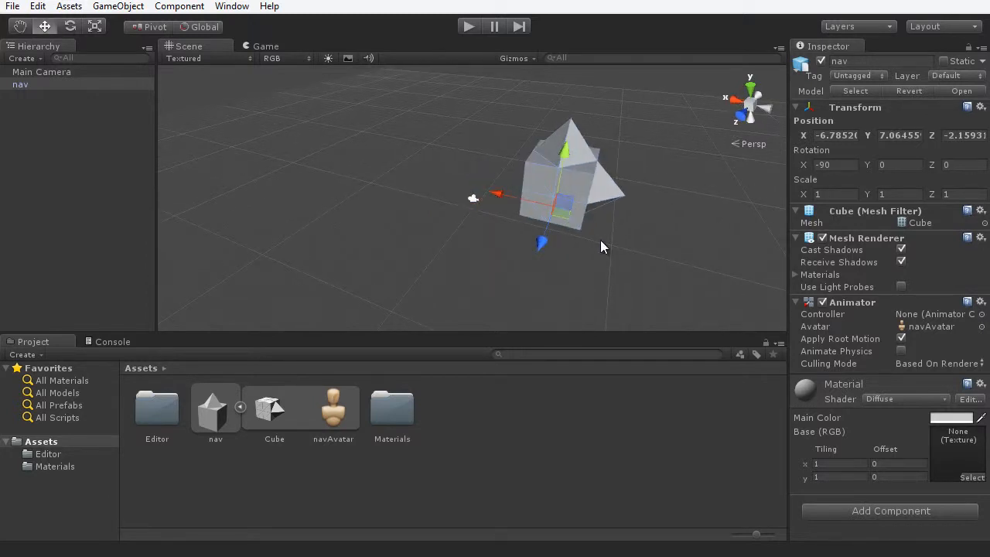
left_click_drag(650, 248, 371, 239, "alt")
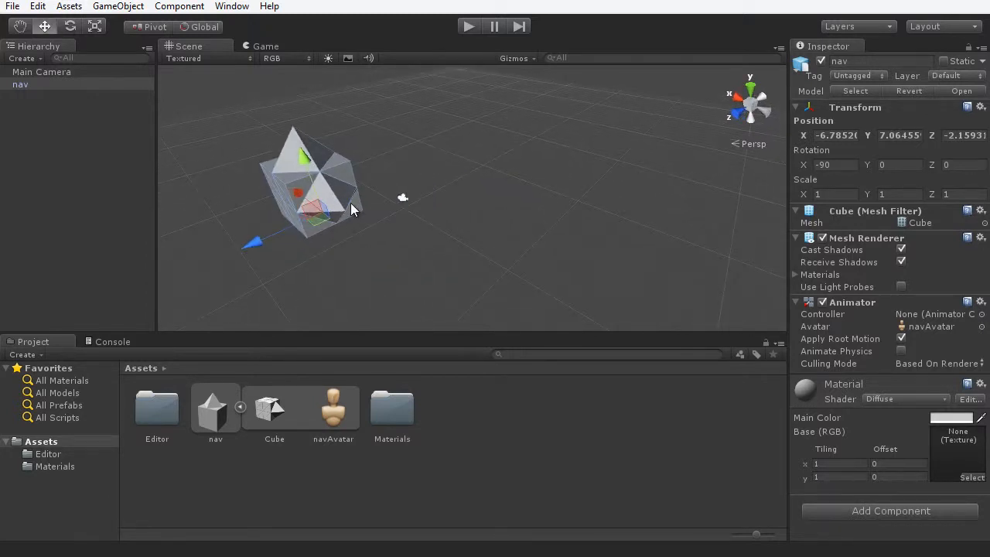
middle_click_drag(364, 223, 449, 203)
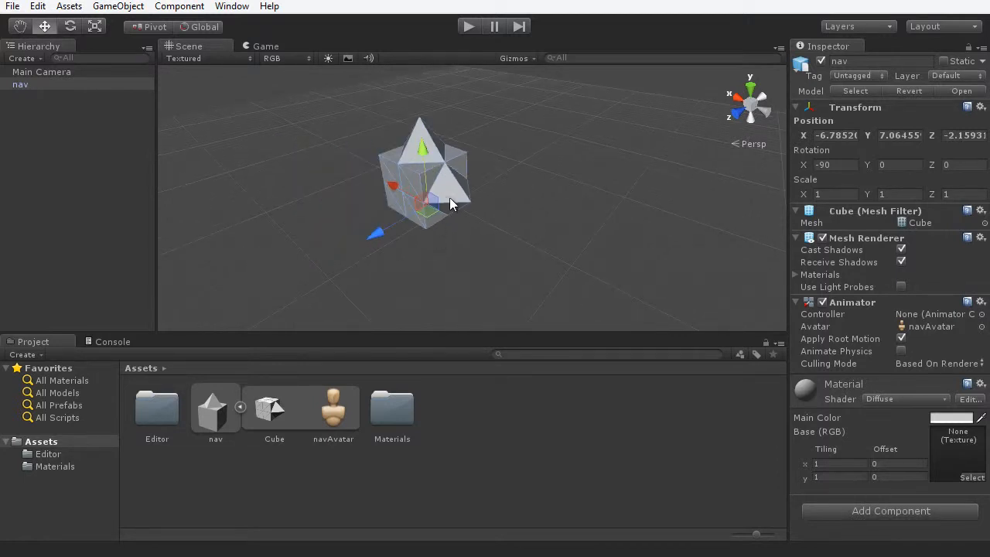
left_click_drag(488, 230, 519, 271, "alt")
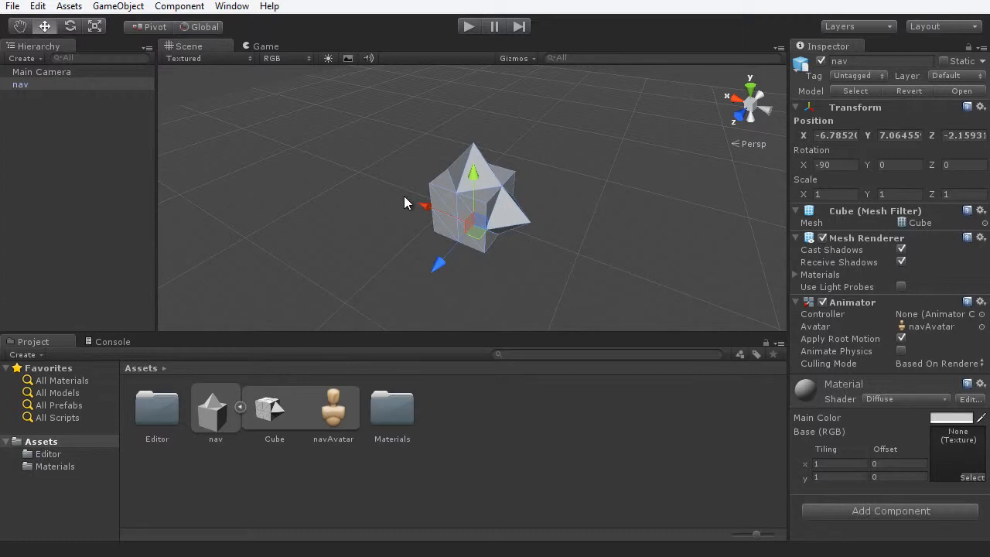
scroll(574, 243, "up", 4)
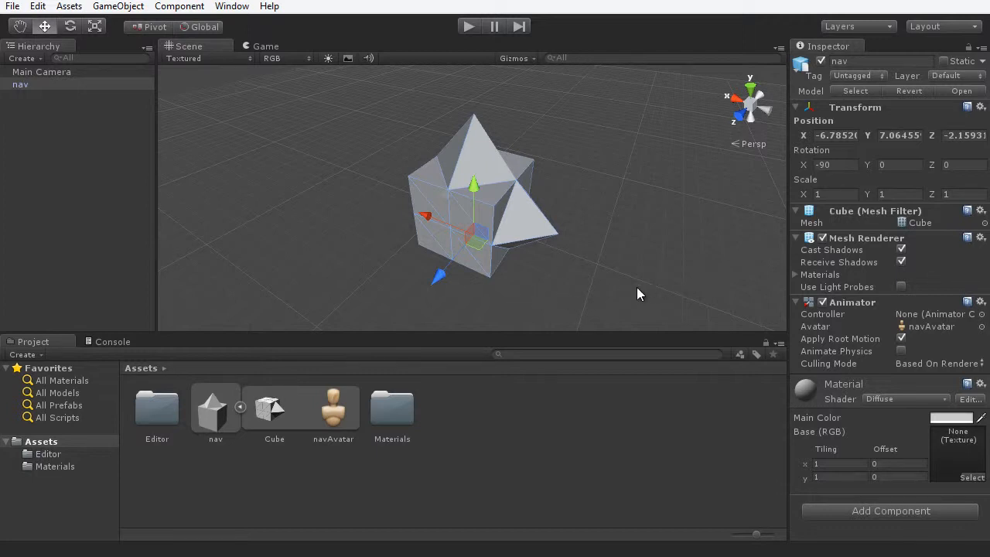
- Switch to Blender and display the cube's transform properties, including location, rotation, scale and dimensions
left_click(703, 556)
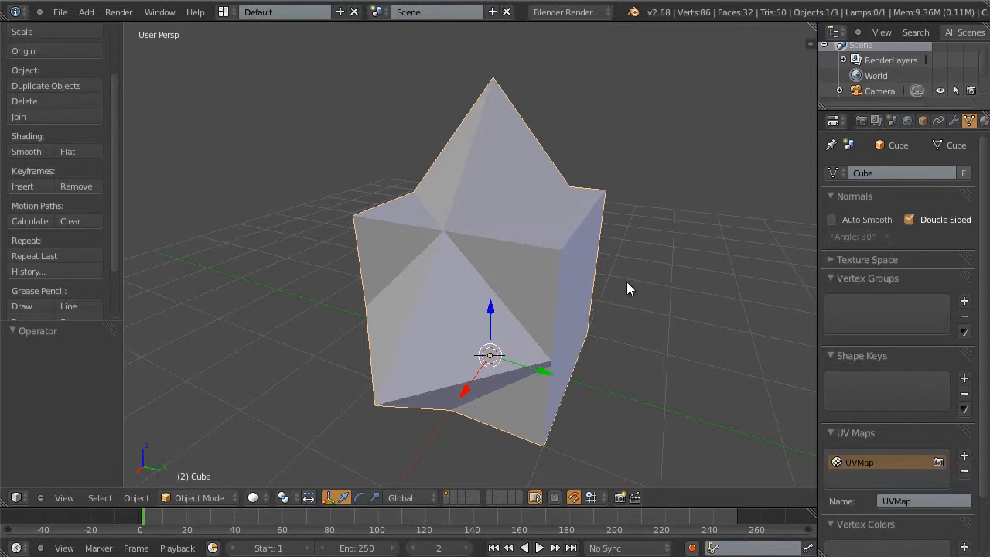
scroll(619, 279, "up", 3)
scroll(607, 279, "down", 4)
scroll(605, 280, "up", 2)
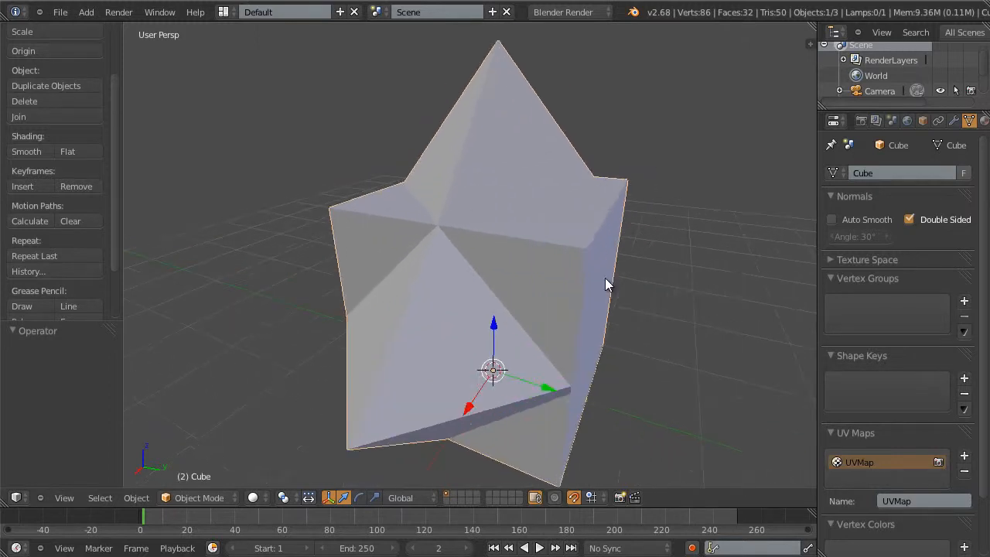
scroll(532, 303, "down", 2)
scroll(543, 316, "down", 2)
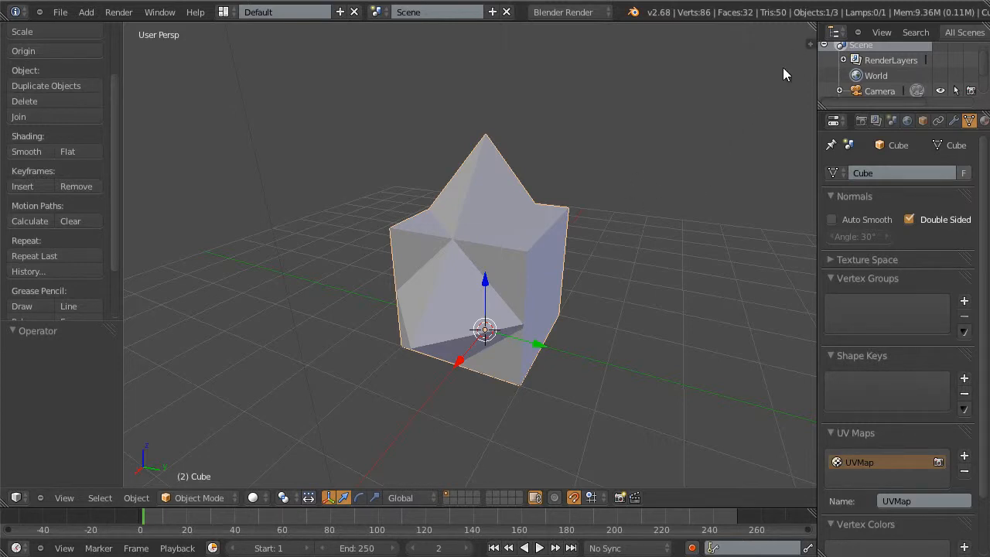
left_click(809, 42)
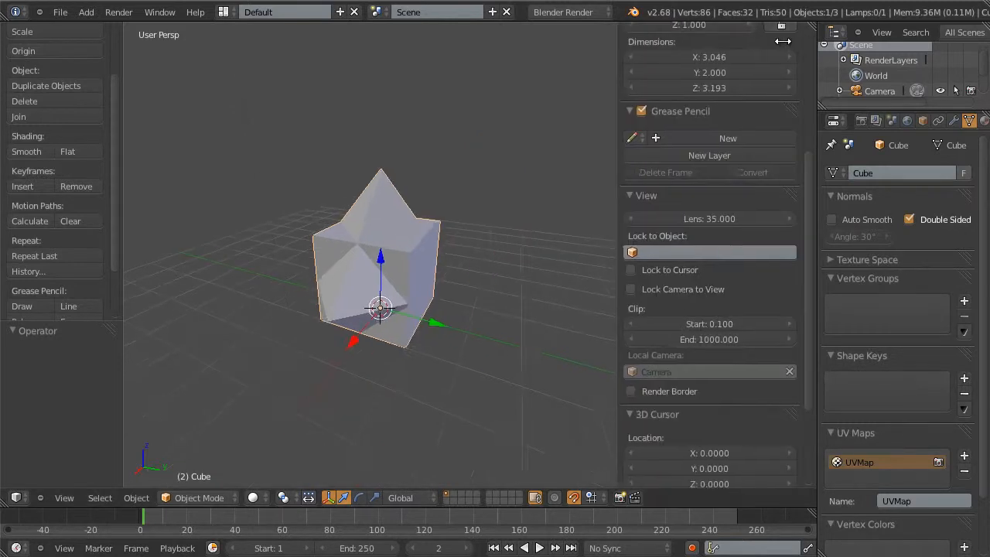
left_click_drag(807, 178, 794, 40)
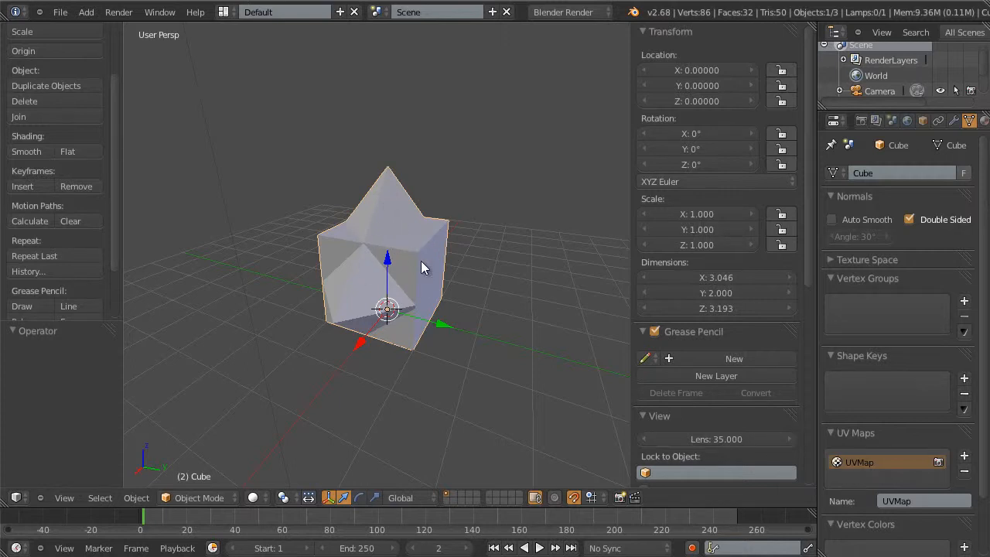
- Set the cube's X and Y rotation to -90° each, and move it -2 units along the X axis
left_click(677, 133)
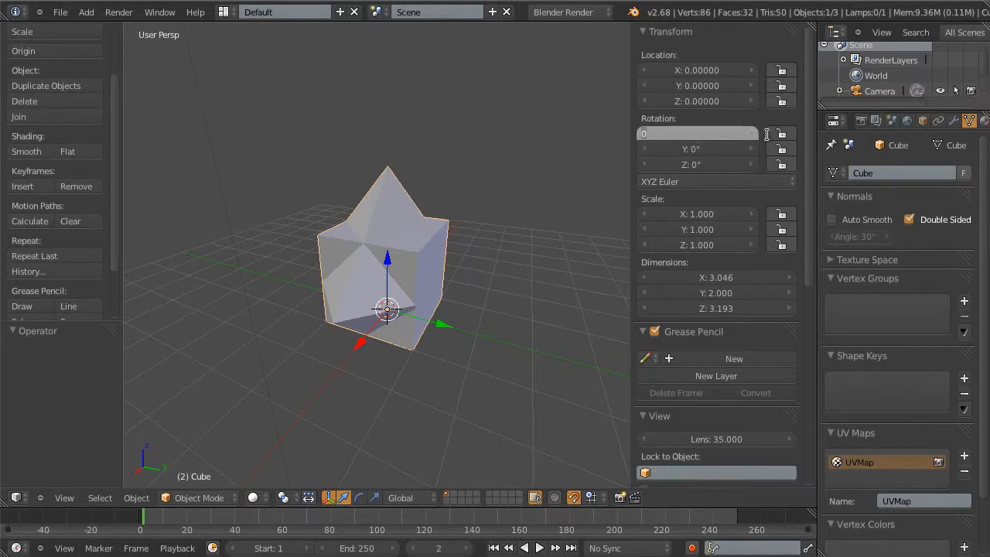
type("-90")
key("Return")
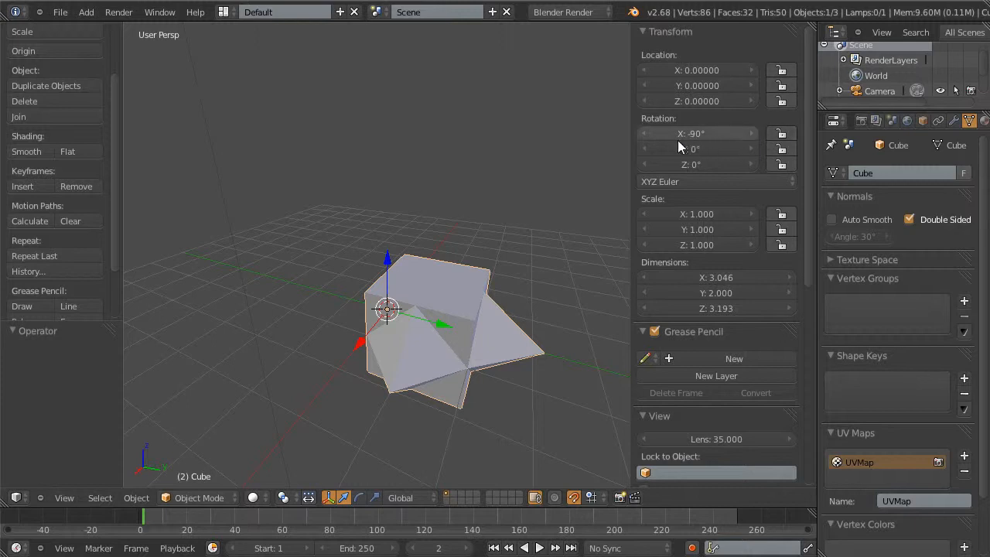
left_click(706, 149)
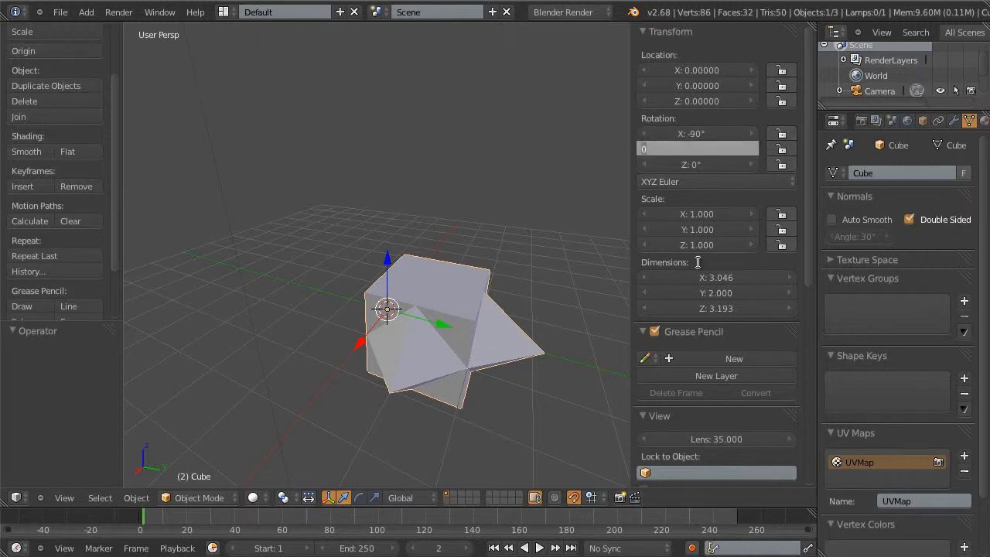
type("-90")
key("Return")
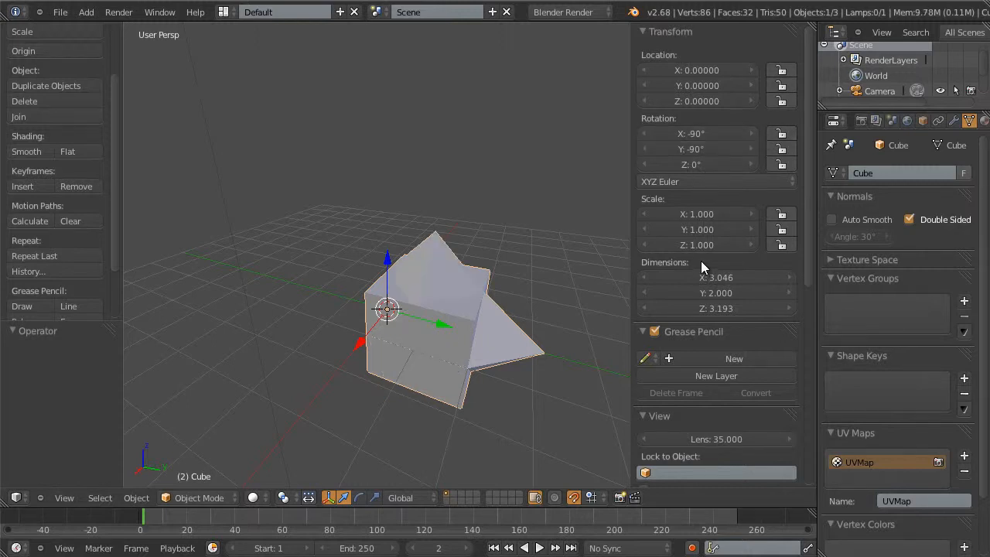
middle_click_drag(509, 268, 421, 333)
left_click_drag(310, 309, 394, 345)
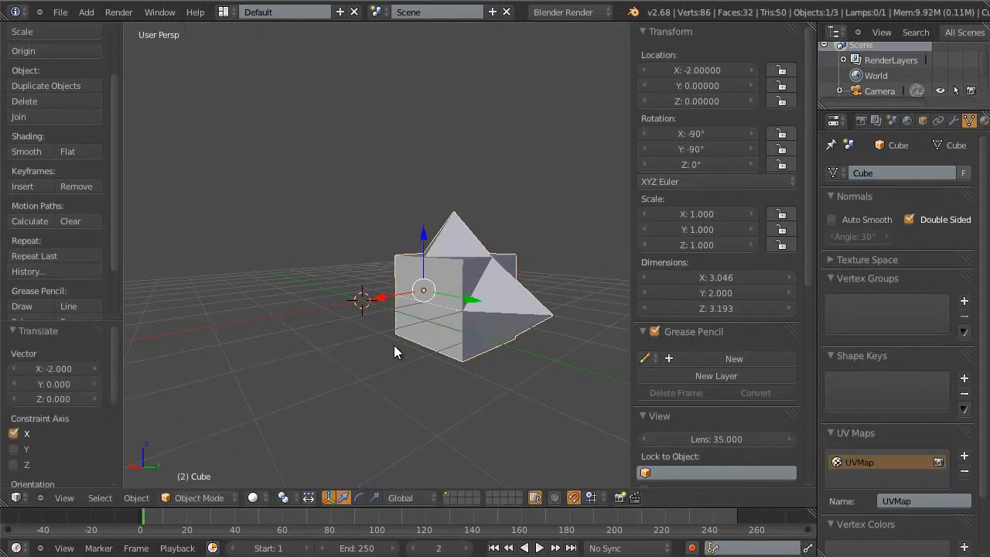
- Undo the cube's last move along the X axis and apply its rotation to the mesh
key("ctrl+z")
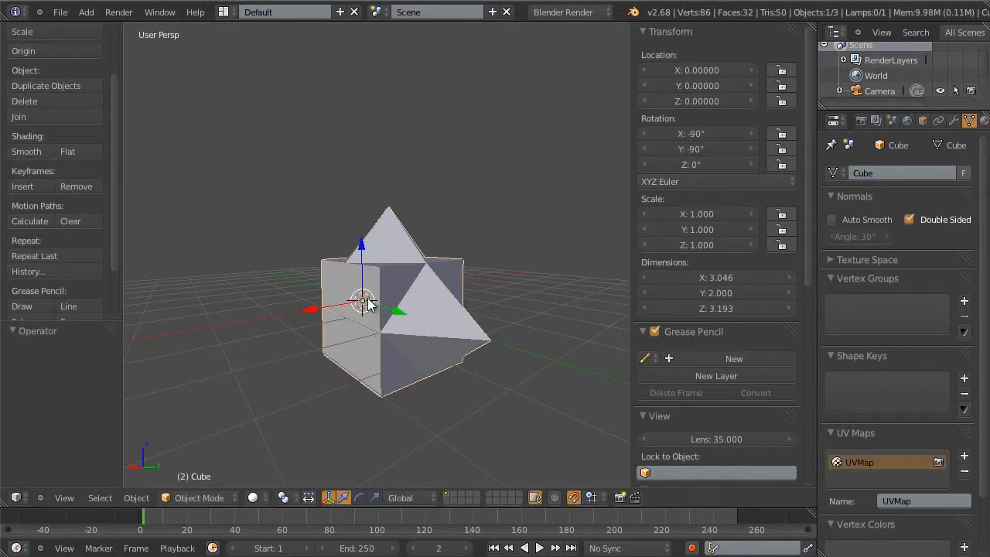
middle_click_drag(394, 347, 359, 231)
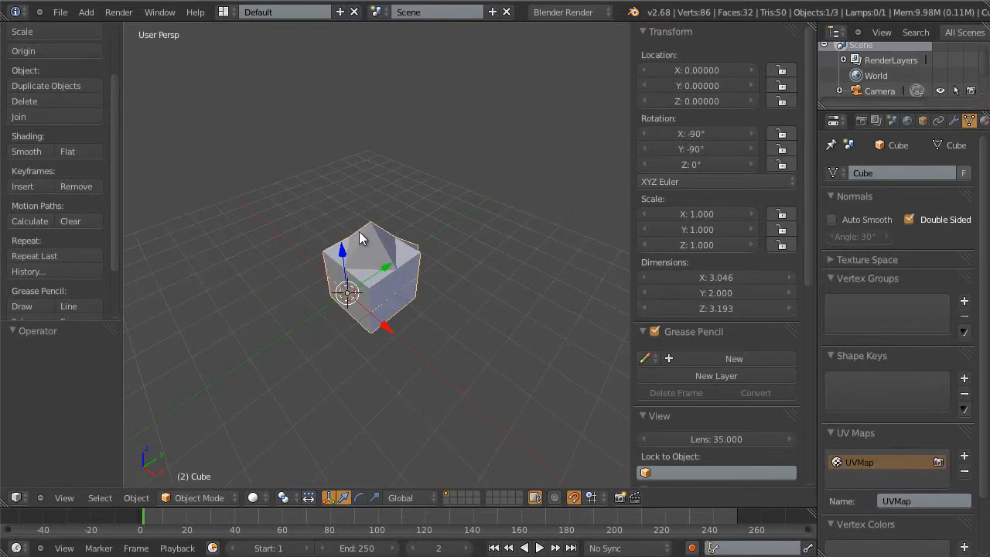
middle_click_drag(446, 301, 341, 343)
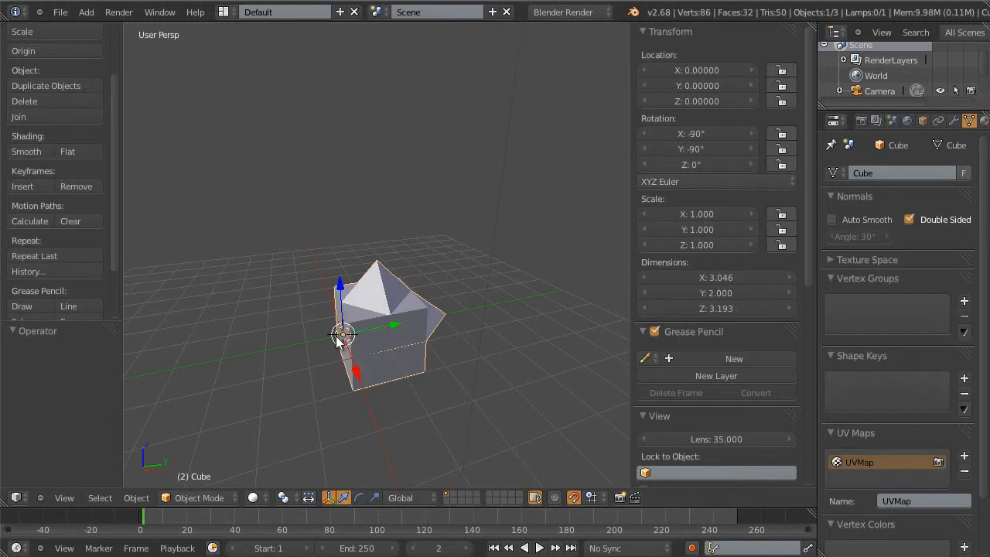
middle_click_drag(424, 289, 485, 350)
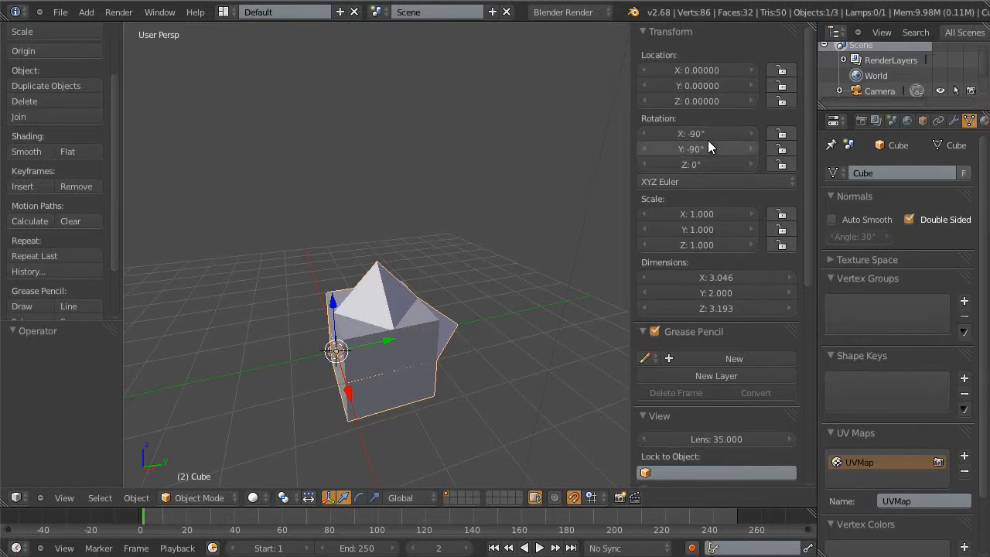
left_click(136, 495)
mouse_move(162, 389)
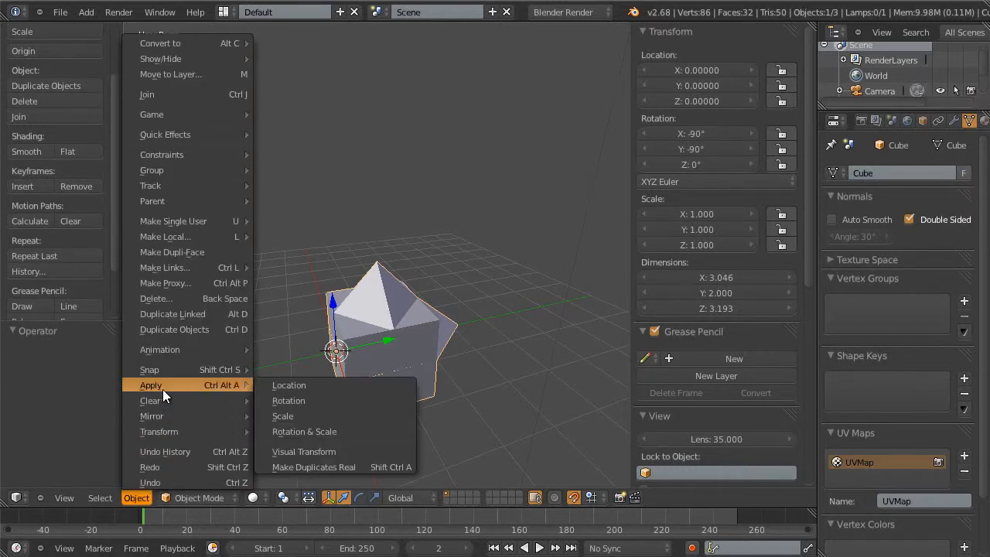
left_click(340, 400)
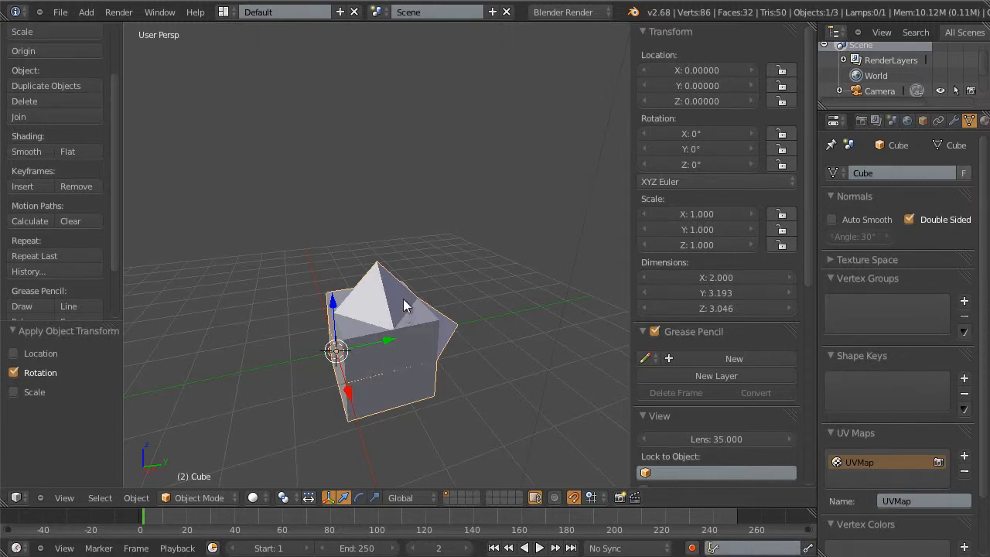
- Export the selected cube as FBX to the module_03 folder with Y Forward and Z Up, overwriting nav.fbx
left_click(60, 11)
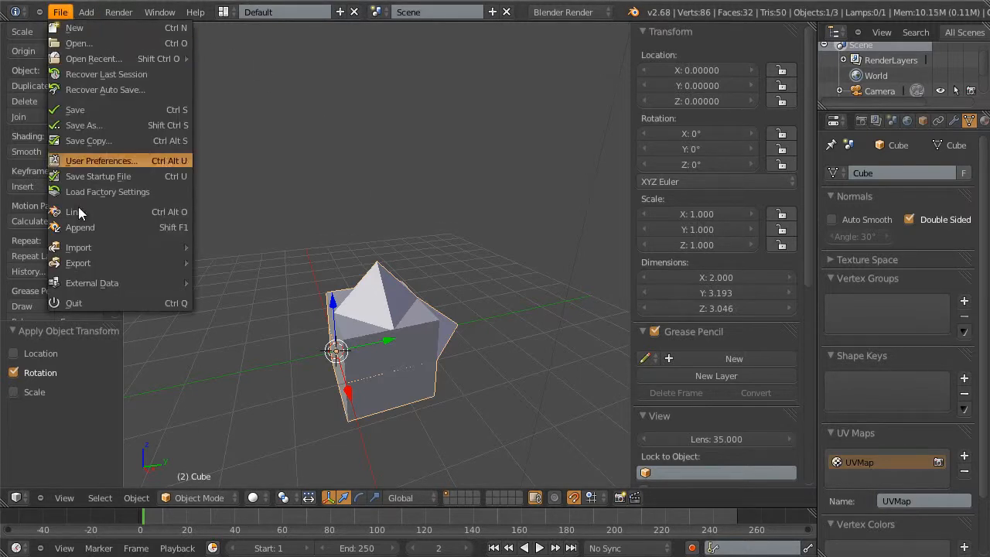
mouse_move(100, 260)
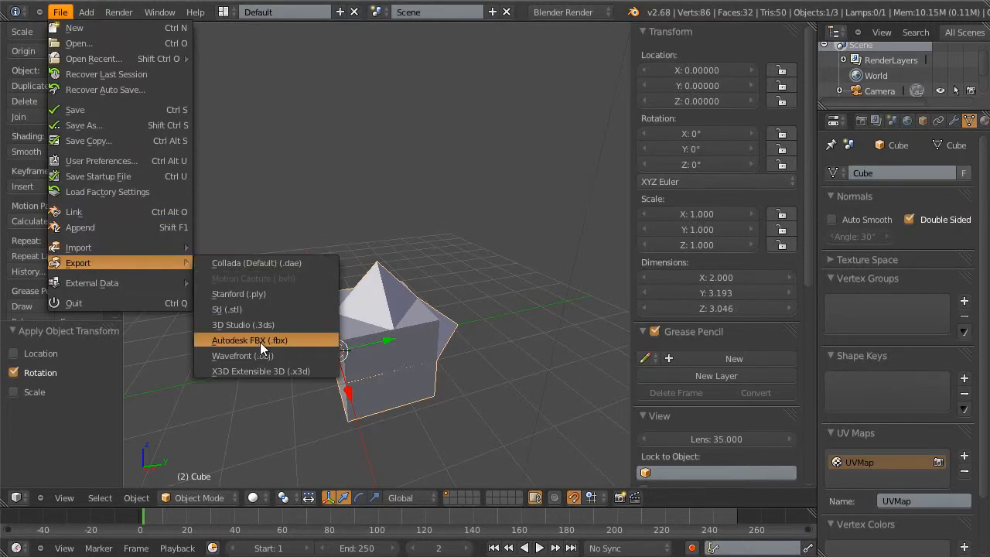
left_click(311, 342)
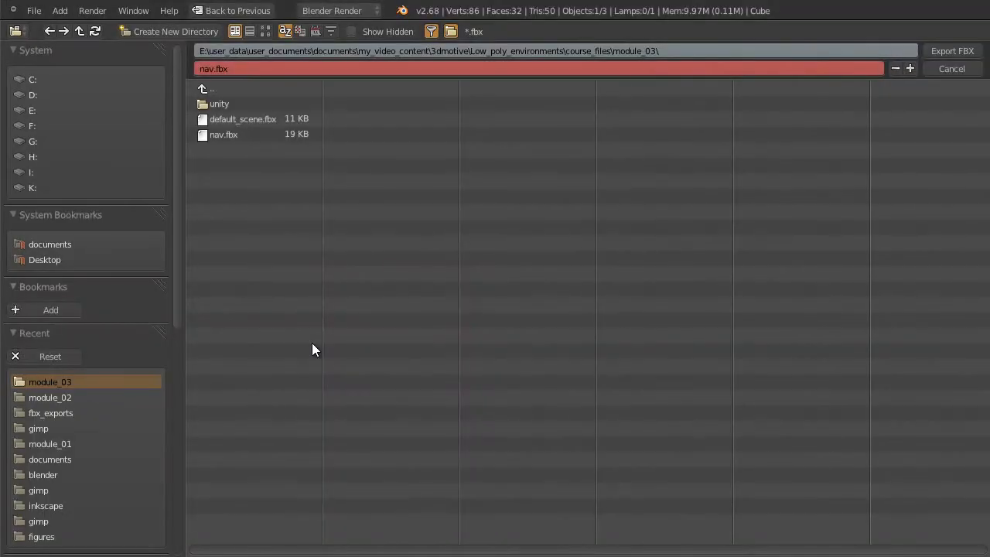
left_click_drag(177, 154, 196, 388)
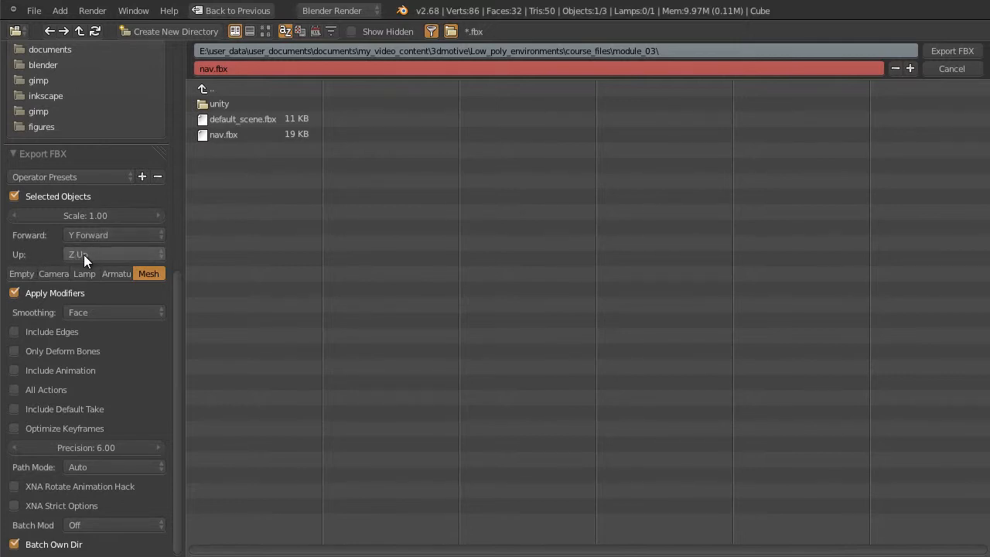
left_click(239, 139)
double_click(252, 138)
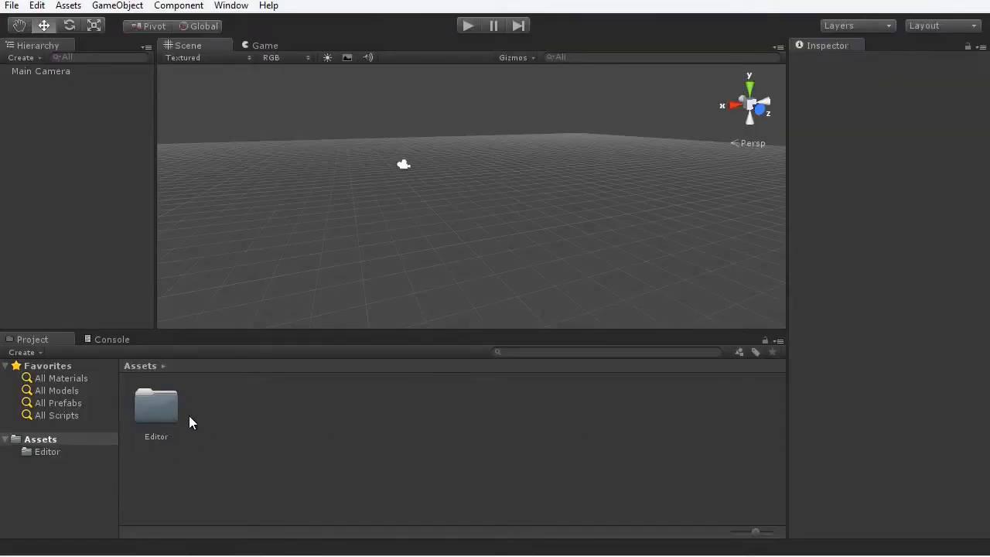
- Switch to Unity and import nav.fbx from the module_03 folder into the project's Assets
left_click_drag(143, 556, 224, 353)
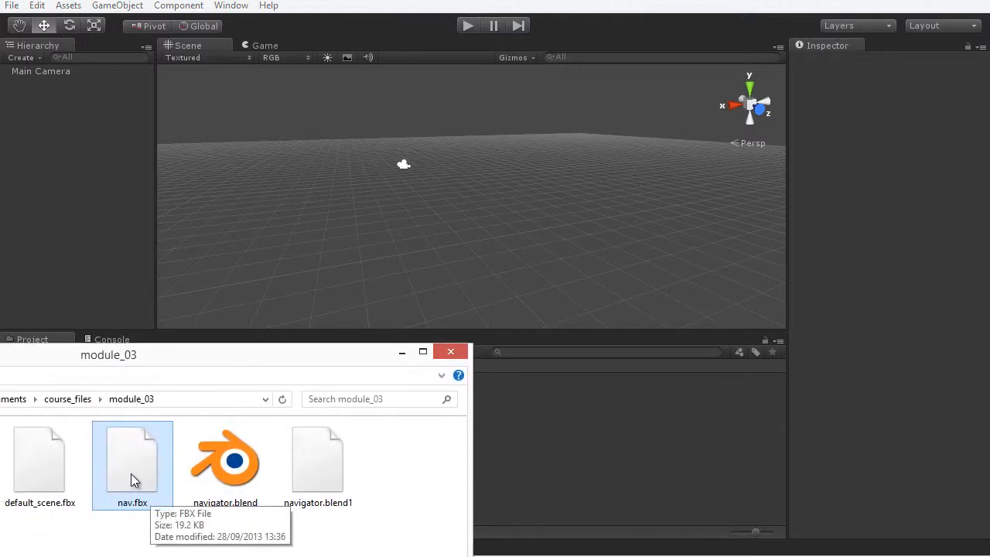
left_click_drag(131, 475, 579, 449)
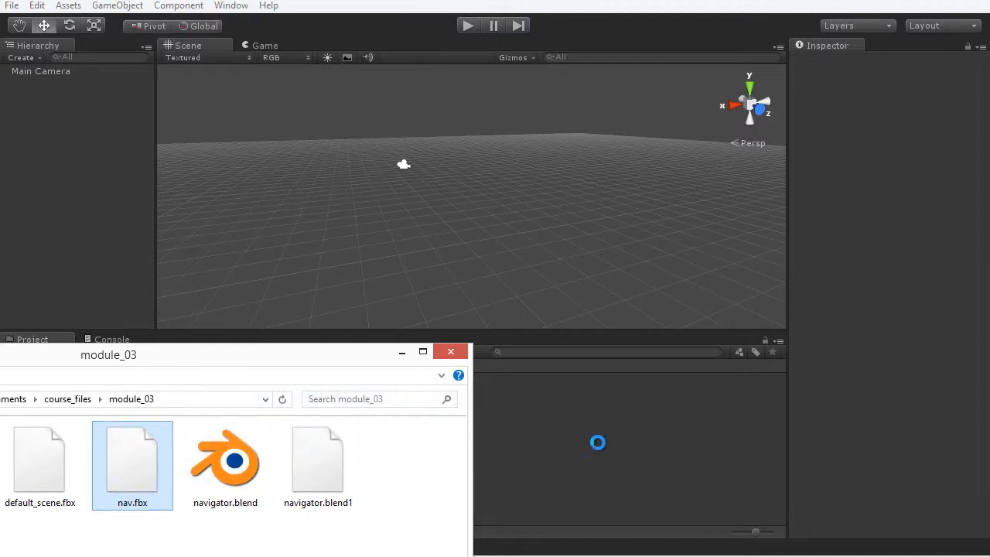
left_click_drag(379, 381, 364, 556)
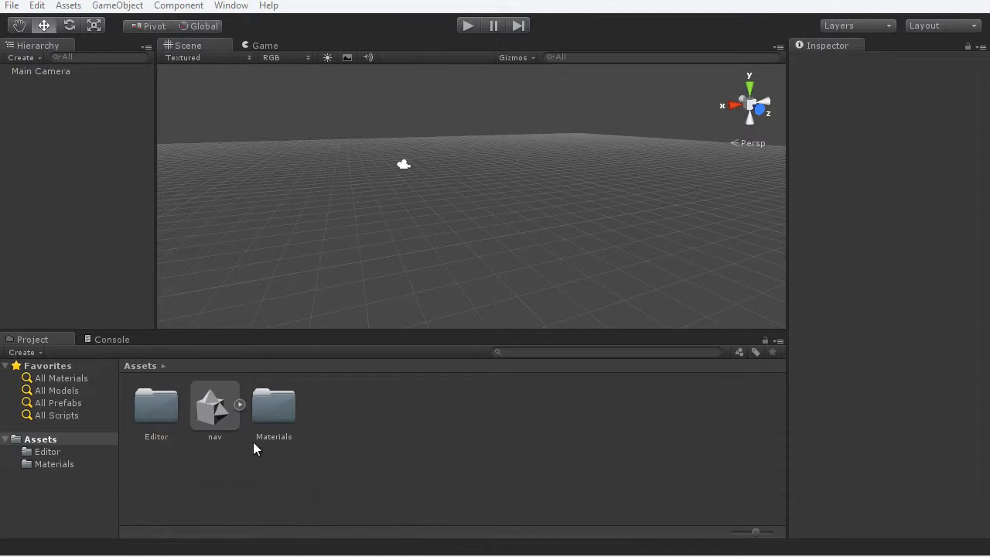
- Inspect the reimported nav model's preview from several angles, its Cube sub-asset, and its Transform rotation in the import settings
left_click(215, 423)
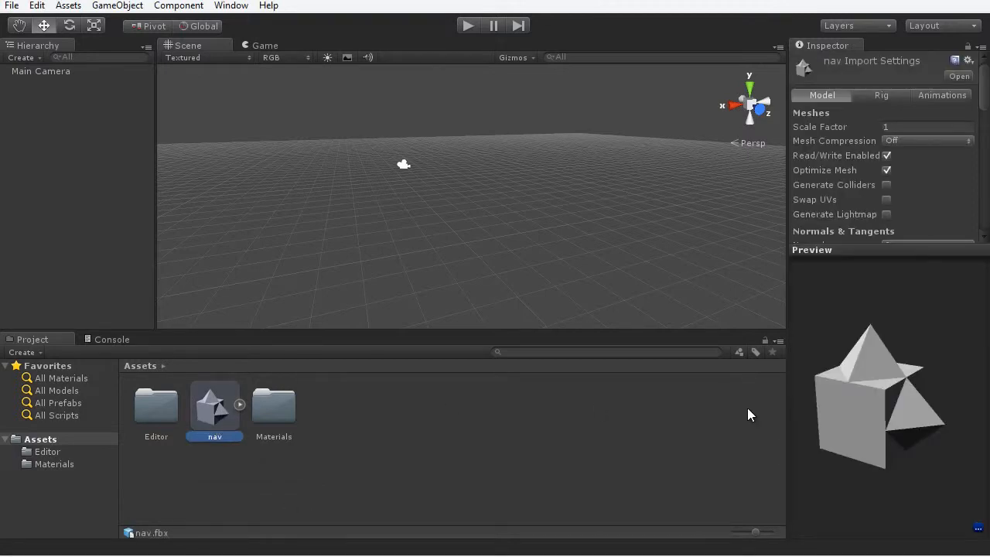
left_click_drag(882, 432, 870, 414)
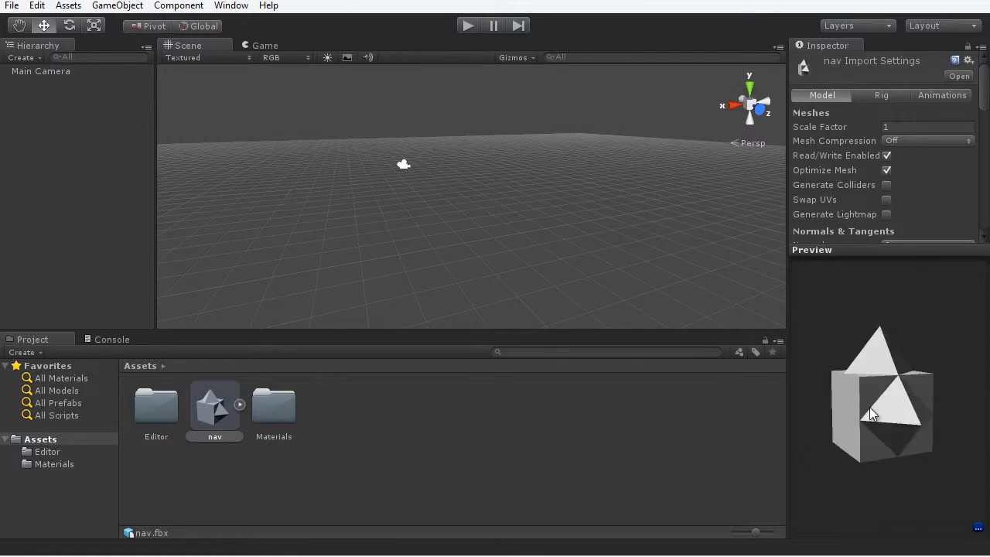
left_click(240, 403)
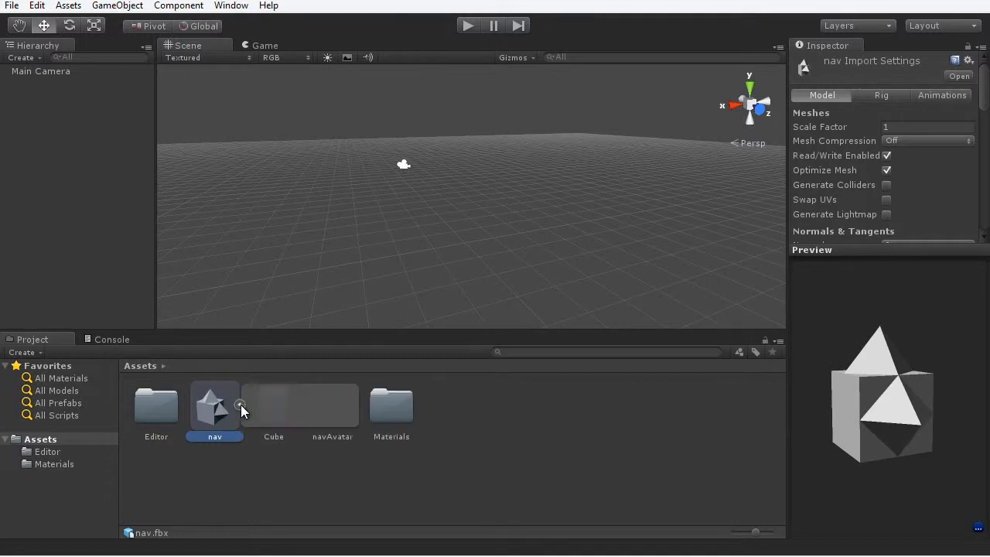
left_click(270, 411)
left_click(231, 412)
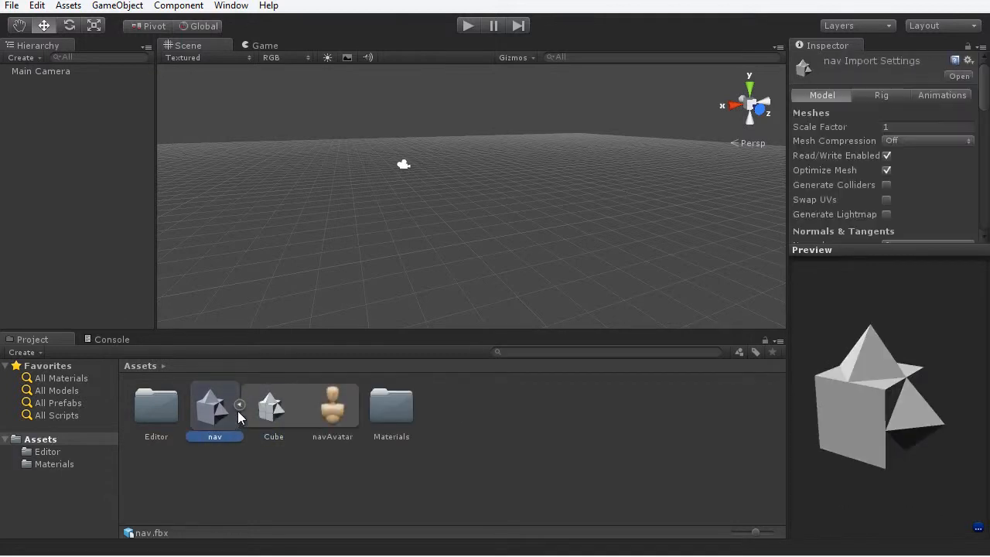
left_click(271, 416)
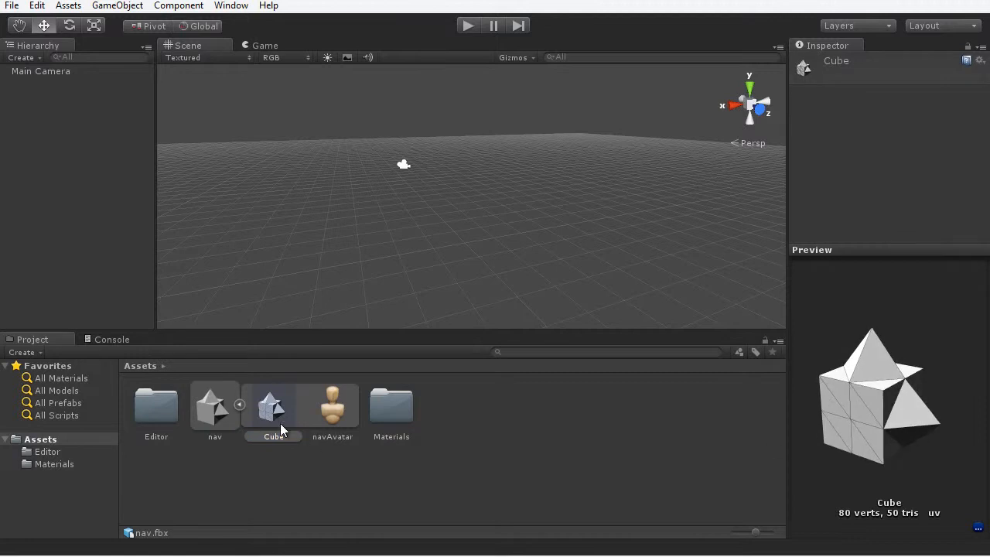
left_click(227, 413)
left_click_drag(910, 421, 885, 386)
left_click_drag(888, 421, 875, 416)
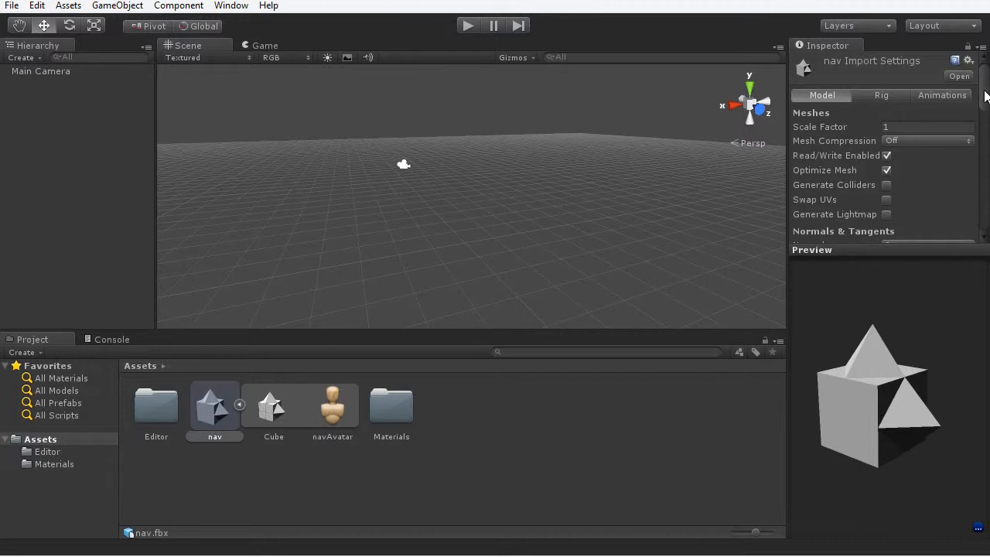
left_click_drag(984, 95, 986, 176)
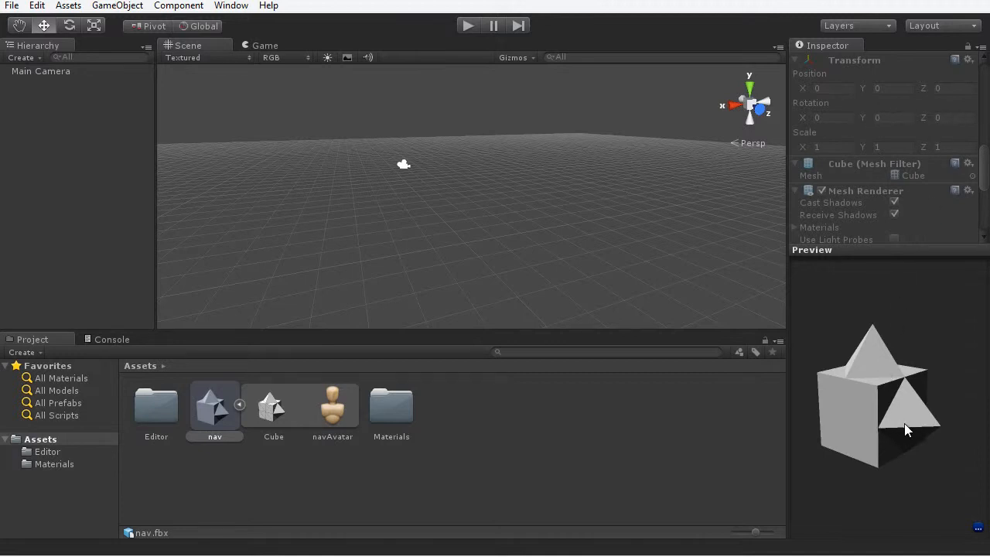
mouse_move(904, 423)
left_mouse_down()
mouse_move(864, 426)
mouse_move(914, 412)
left_mouse_up()
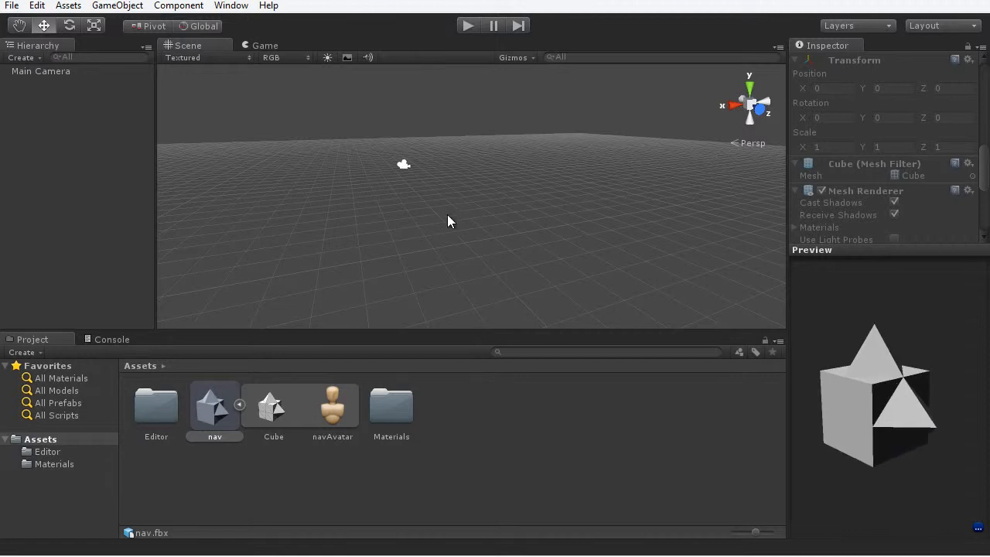
left_click(240, 404)
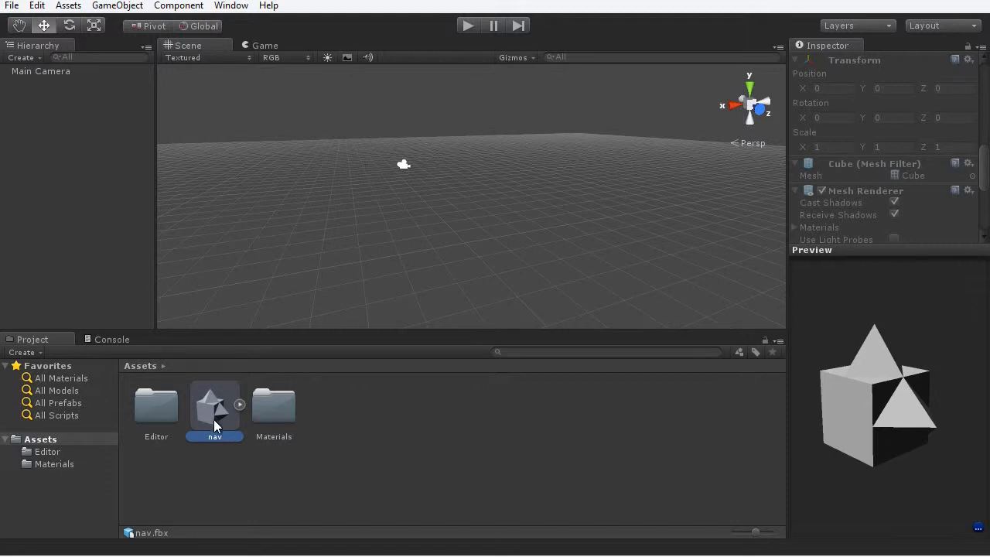
- Place the nav model in the scene and set its position to 0, 0, 0
left_click_drag(213, 404, 456, 239)
left_click(835, 135)
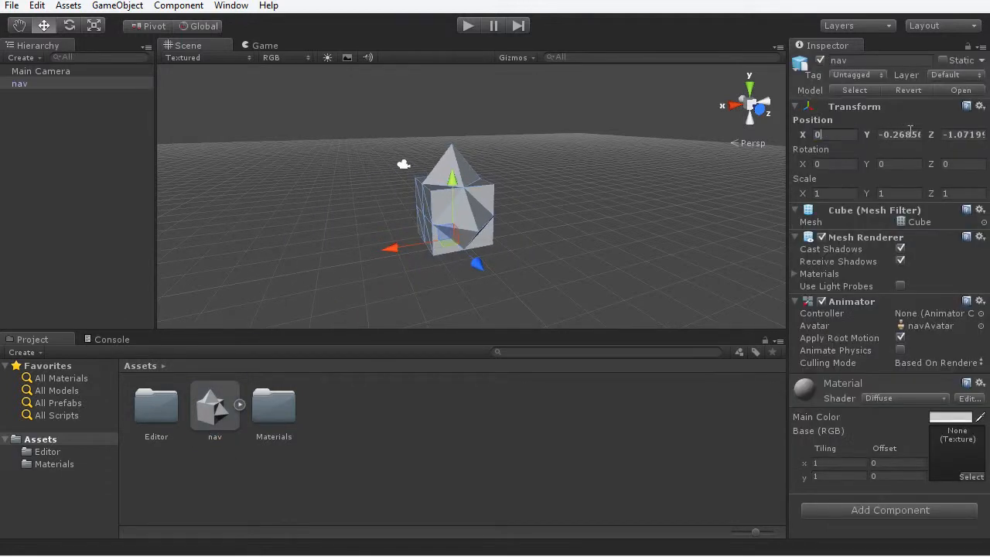
type("0")
key("Tab")
type("0")
key("Tab")
type("0")
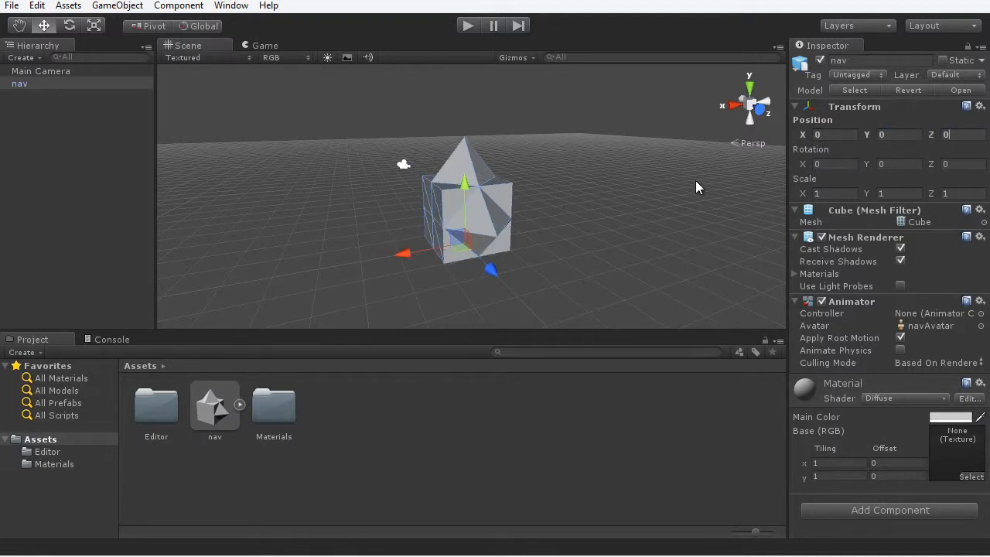
- Examine the nav model's orientation from several angles, comparing its local axes with the global ones
middle_click_drag(560, 217, 534, 208)
scroll(533, 208, "down", 4)
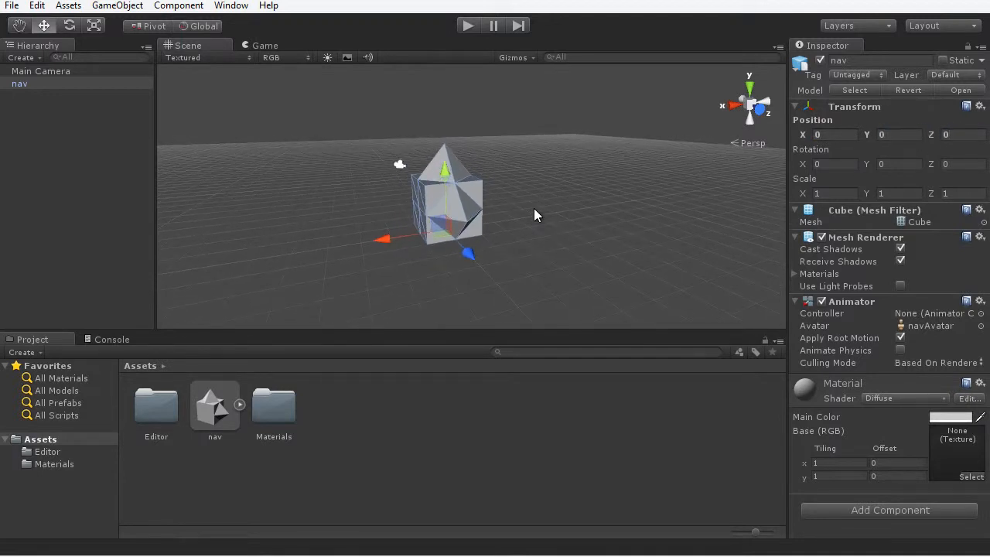
key("f")
left_click_drag(546, 218, 596, 217, "alt")
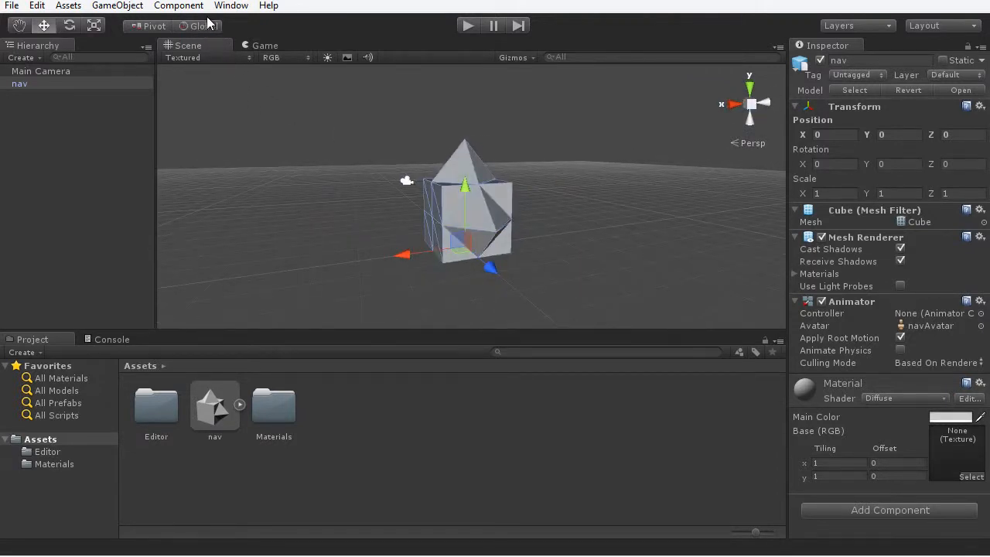
left_click_drag(473, 290, 499, 276, "alt")
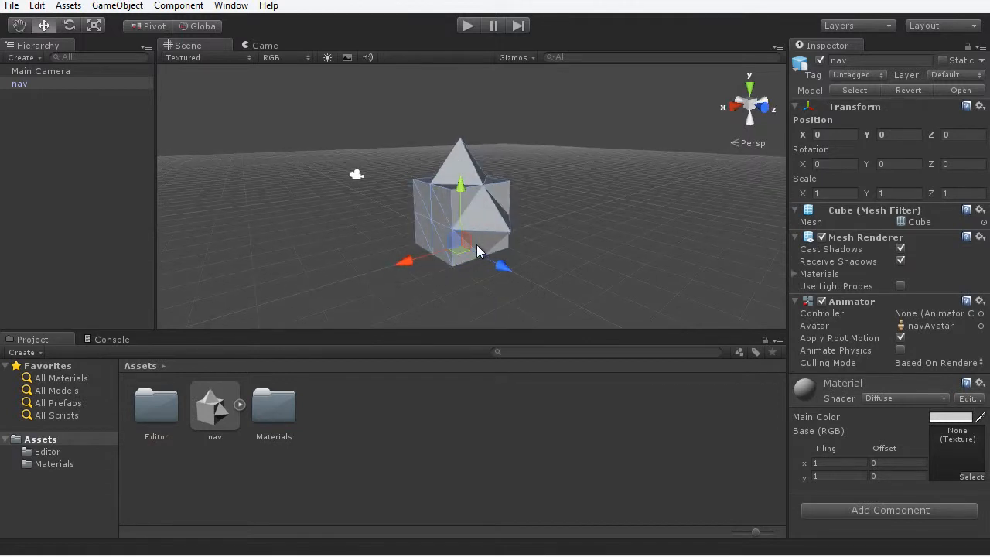
left_click(203, 26)
left_click(202, 27)
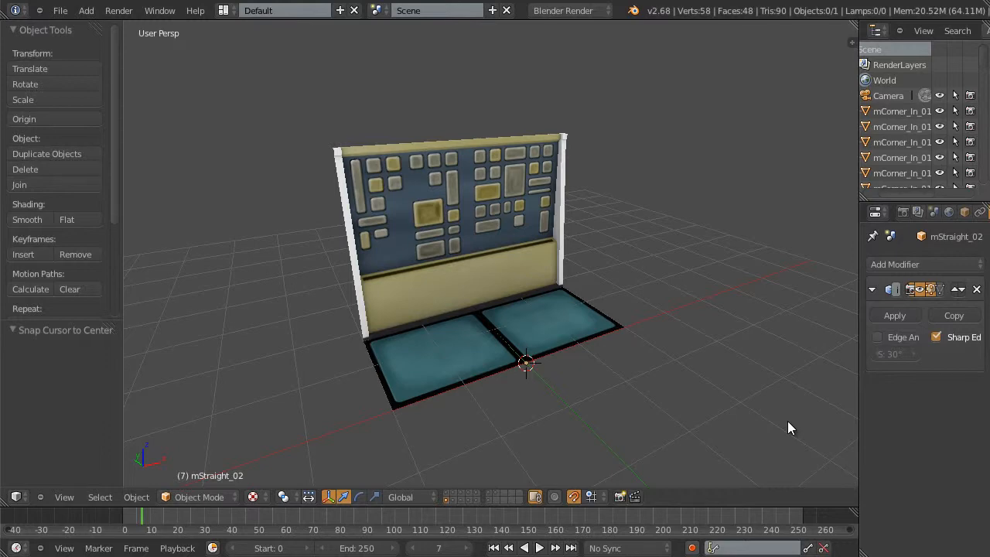
- Select the mStraight_02 wall module, enter Edit Mode, and examine its wall and floor geometry up close
scroll(570, 323, "up", 2)
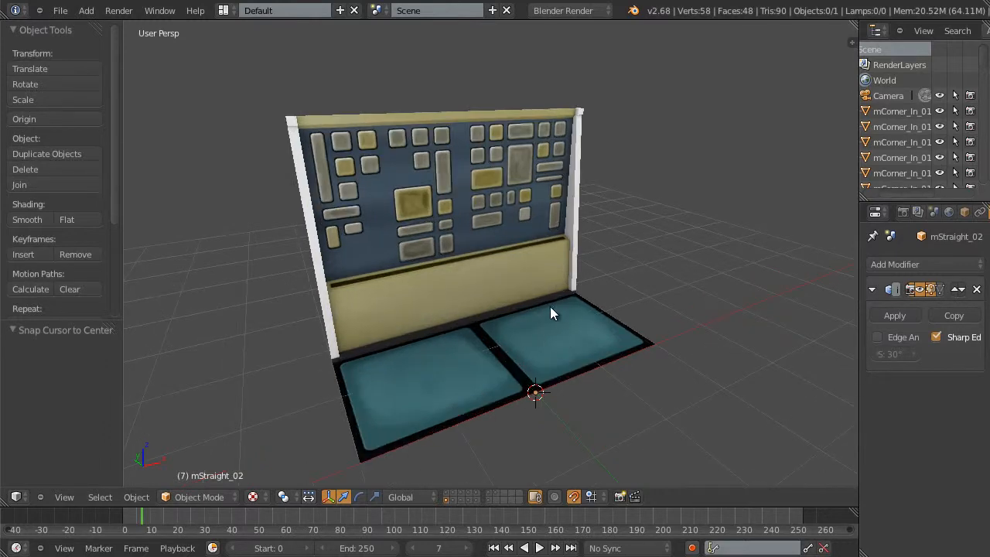
right_click(458, 217)
mouse_move(704, 263)
middle_mouse_down()
mouse_move(531, 255)
mouse_move(696, 254)
middle_mouse_up()
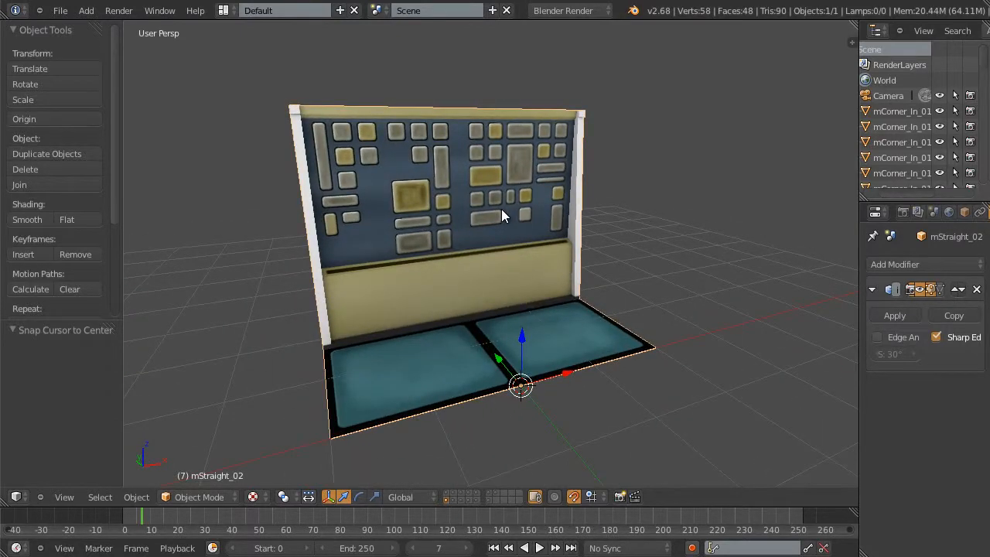
key("Tab")
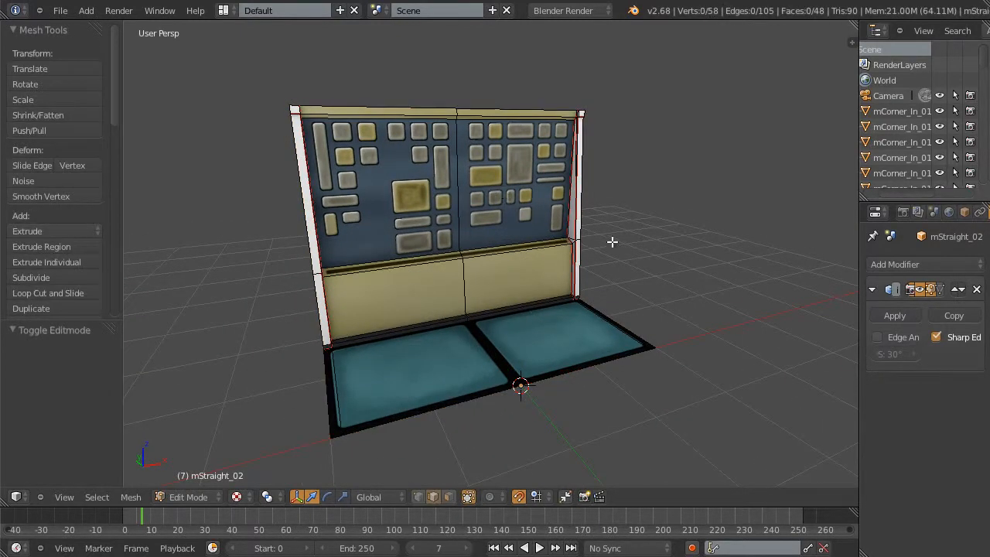
mouse_move(705, 339)
middle_mouse_down()
mouse_move(592, 342)
mouse_move(683, 299)
mouse_move(694, 338)
middle_mouse_up()
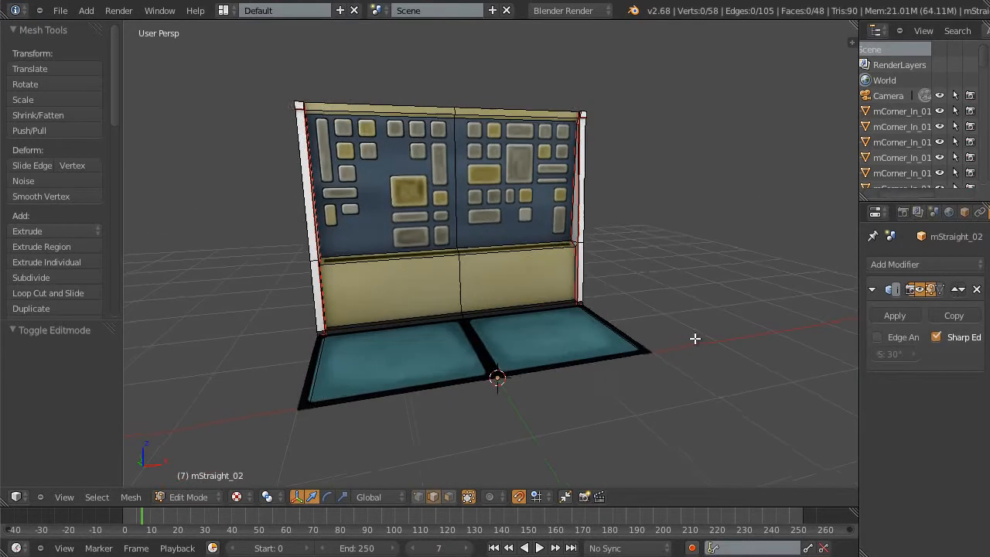
scroll(588, 275, "up", 3)
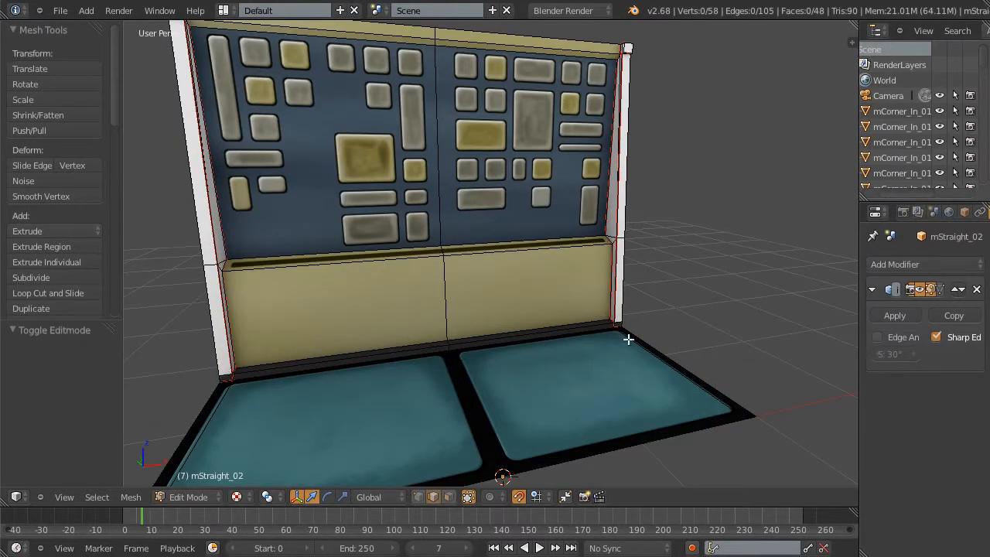
scroll(647, 335, "down", 1)
mouse_move(621, 336)
middle_mouse_down("shift")
mouse_move(658, 314)
mouse_move(639, 319)
mouse_move(636, 338)
middle_mouse_up("shift")
scroll(607, 273, "up", 1)
scroll(509, 260, "down", 2)
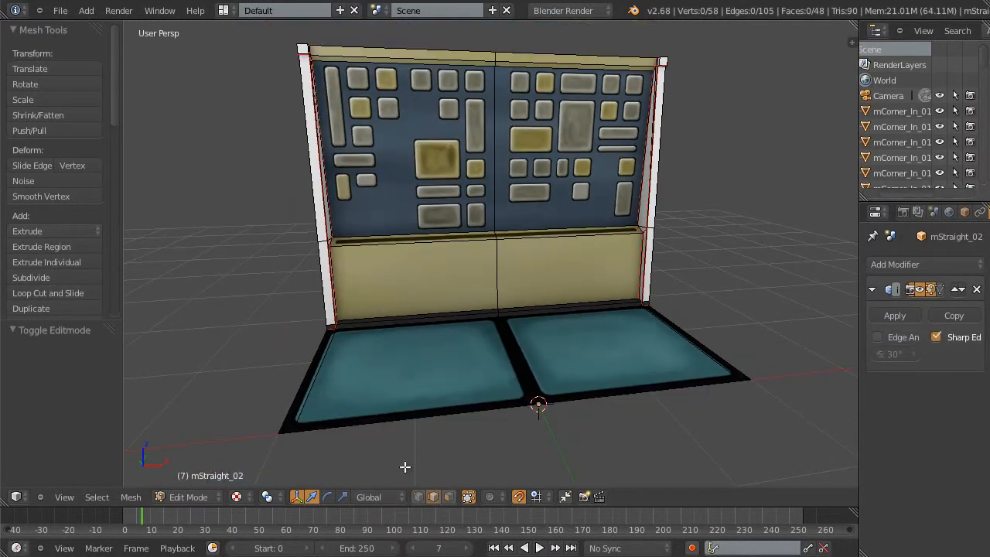
- Display the mStraight_02 module in Solid shading and set the mesh selection mode to Edge
left_click(266, 496)
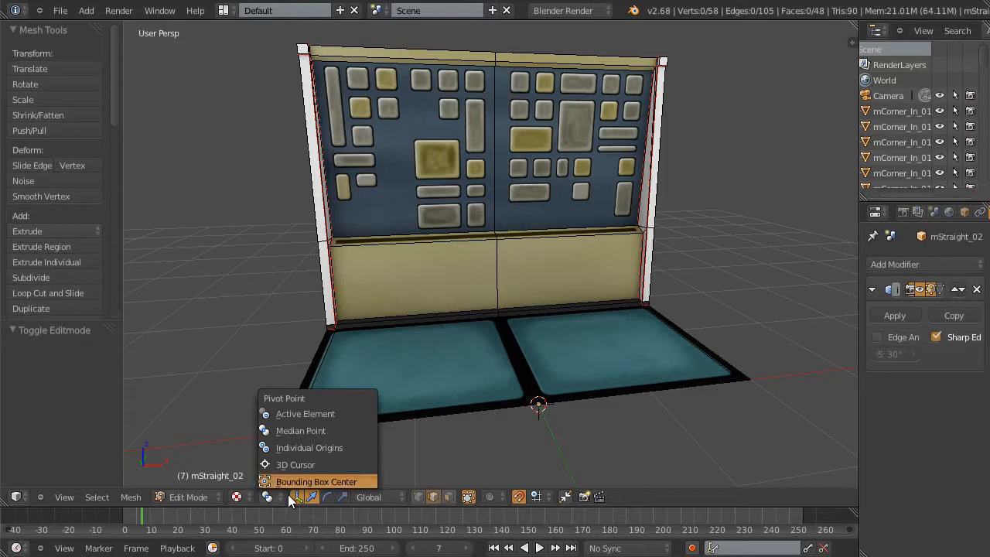
left_click(288, 479)
left_click(263, 497)
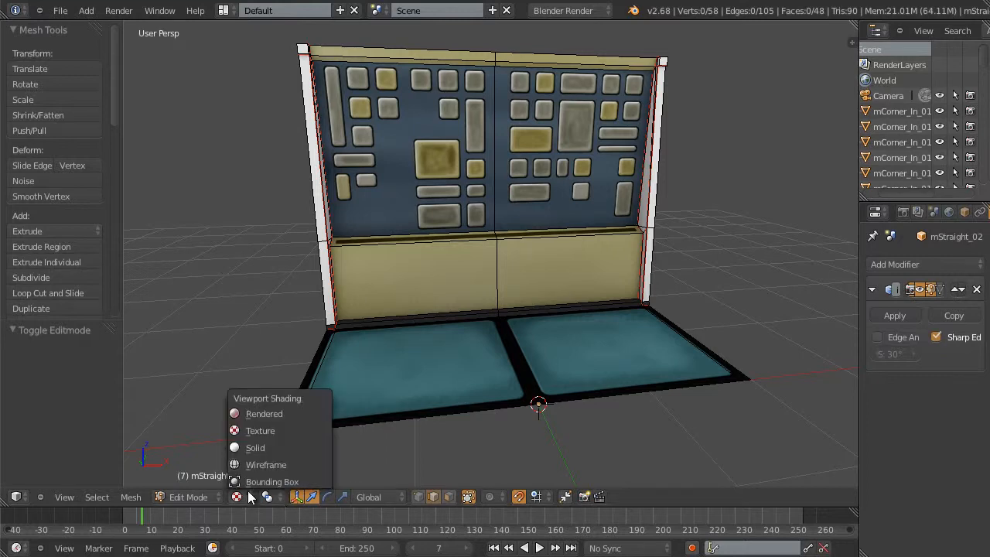
left_click(277, 447)
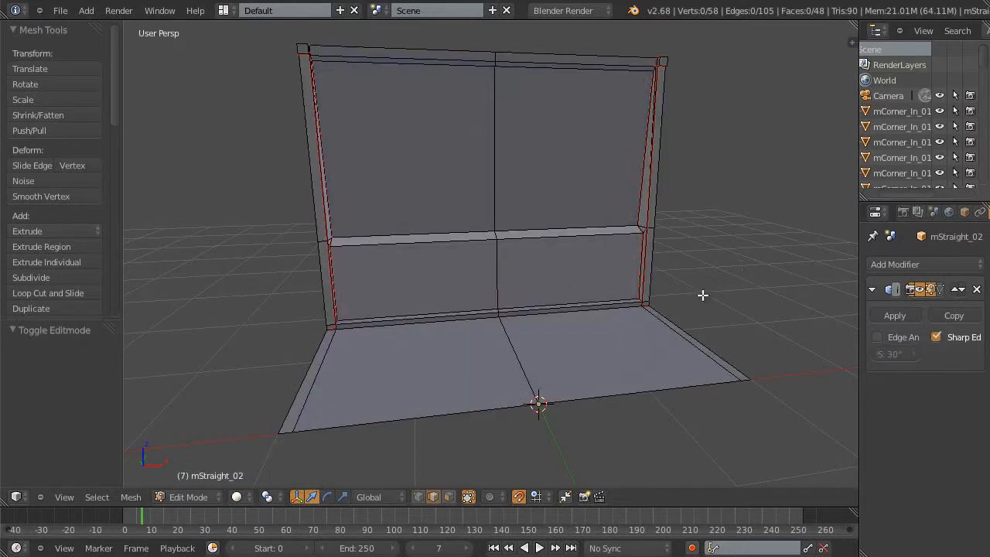
middle_click_drag(702, 294, 634, 288)
key("ctrl+Tab")
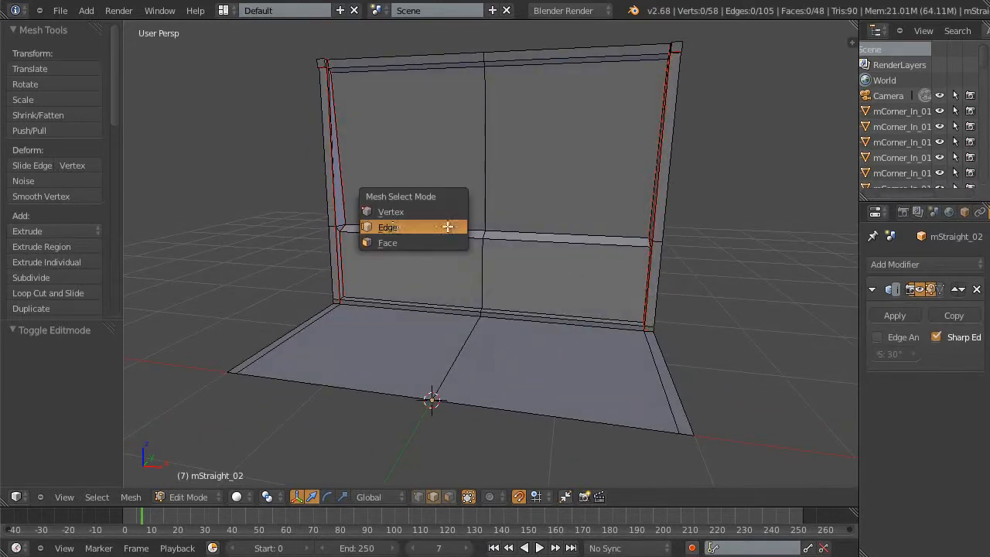
left_click(389, 227)
- Select the full row of edges where the wall meets the floor, including the short corner segments, and mark them sharp
scroll(404, 294, "up", 5)
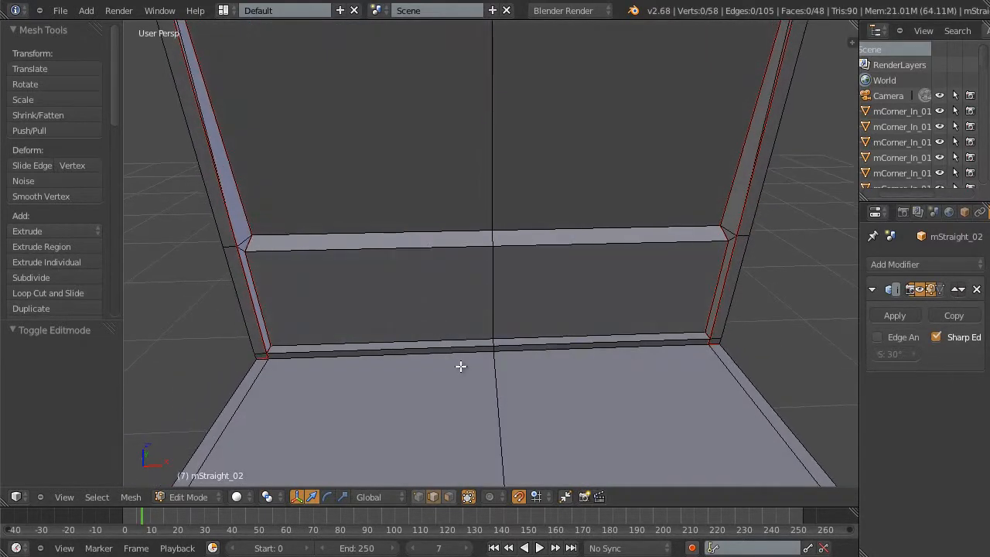
scroll(459, 365, "up", 4)
middle_click_drag(442, 318, 509, 269)
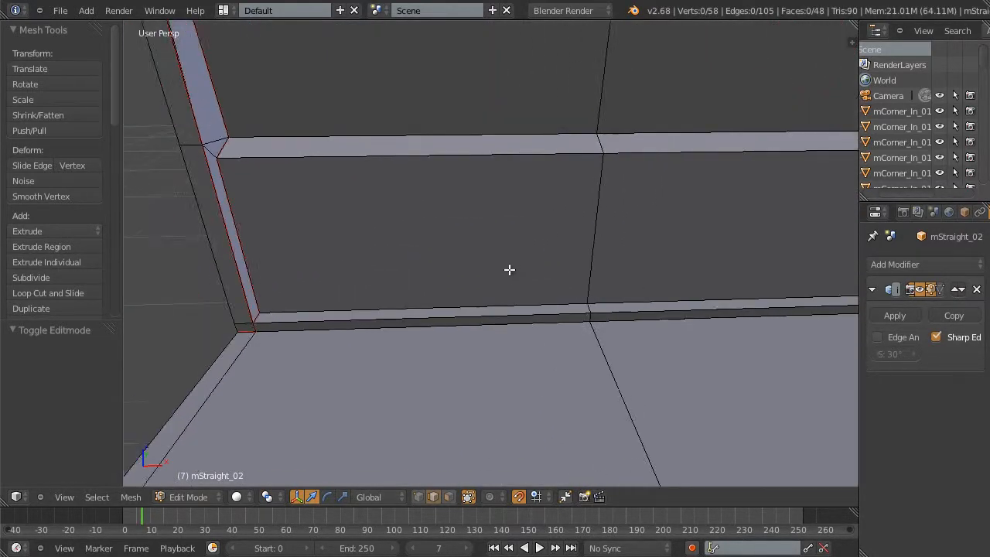
scroll(508, 269, "down", 1)
right_click(290, 319)
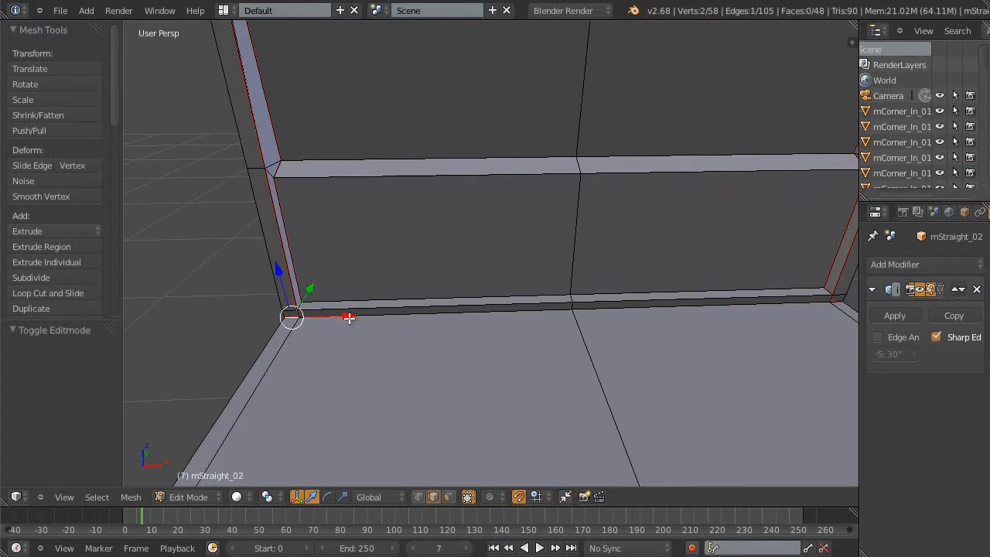
right_click(433, 318, "shift")
middle_click_drag(625, 338, 492, 332, "shift")
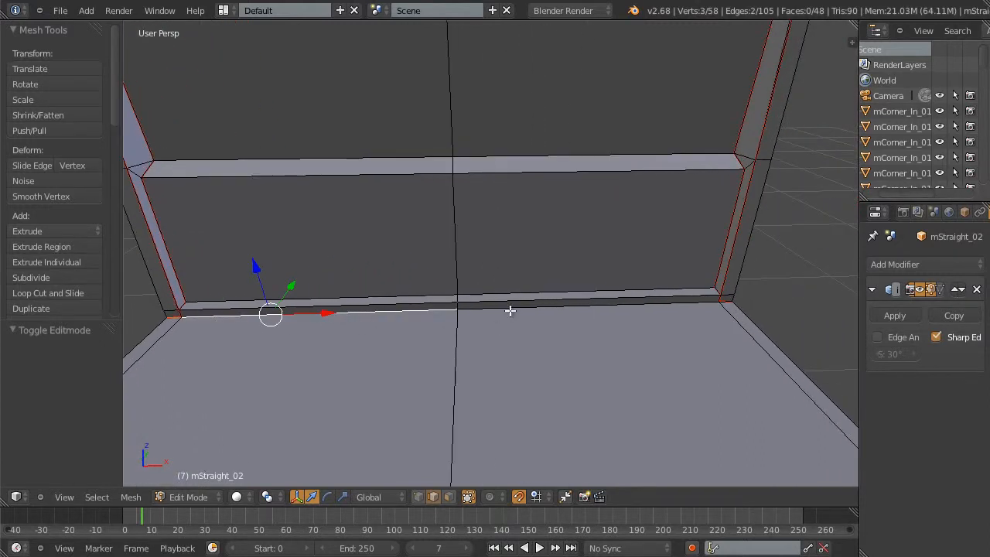
right_click(510, 310, "shift")
right_click(728, 296, "shift")
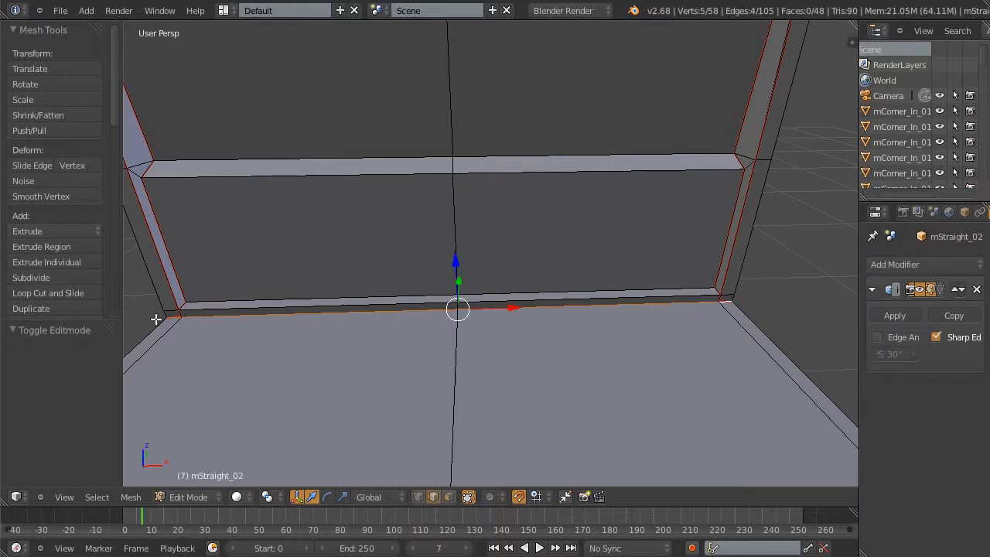
left_click(130, 497)
mouse_move(155, 297)
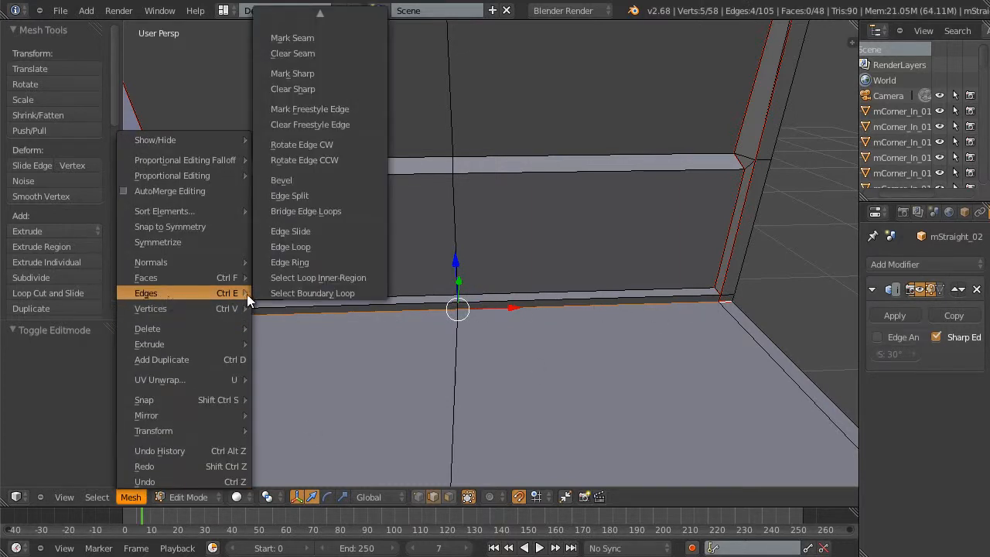
left_click(288, 74)
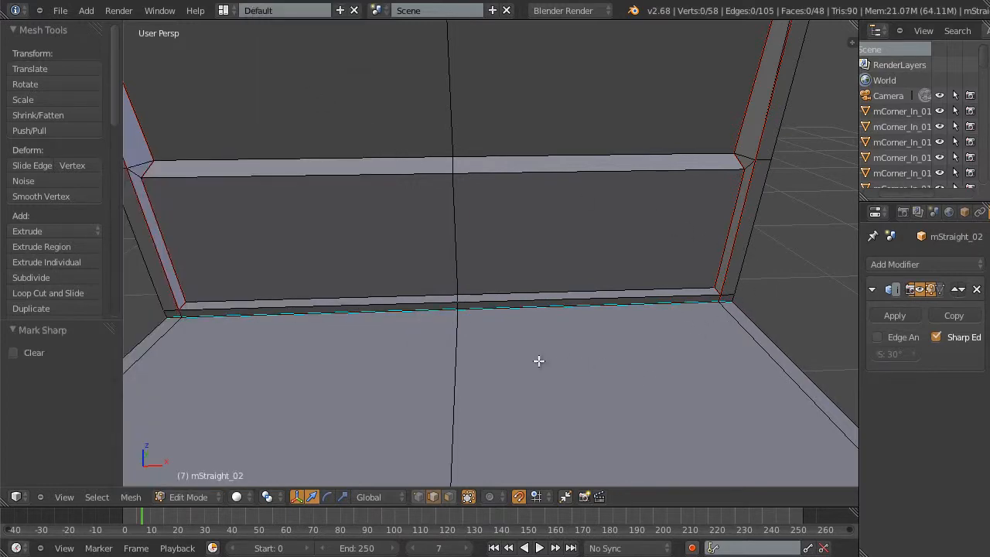
- Mark the six edges outlining the narrow baseboard ledge just above the floor as sharp, including its short ends, and clear the selection
scroll(541, 361, "down", 2)
scroll(477, 371, "up", 3)
middle_click_drag(424, 366, 525, 377, "shift")
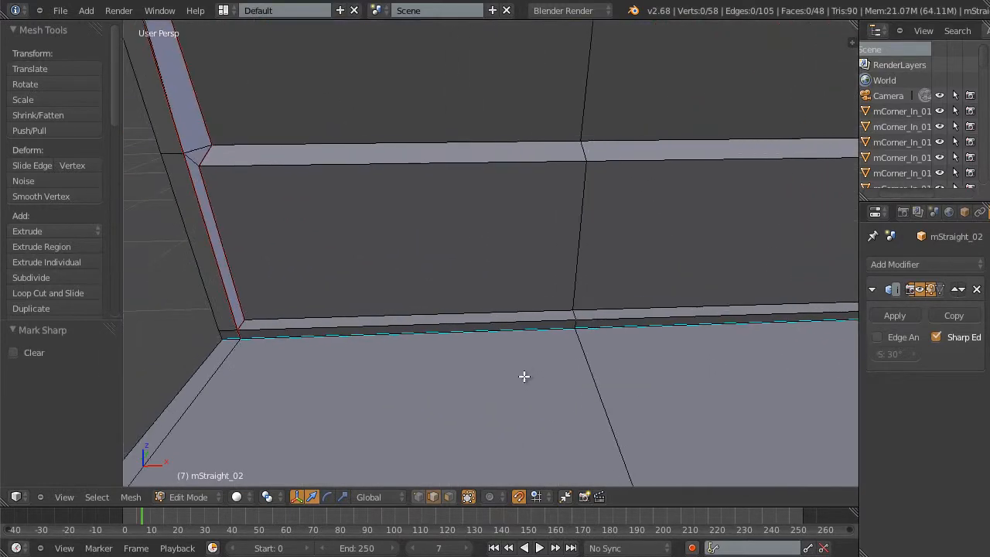
right_click(284, 324)
right_click(245, 325, "shift")
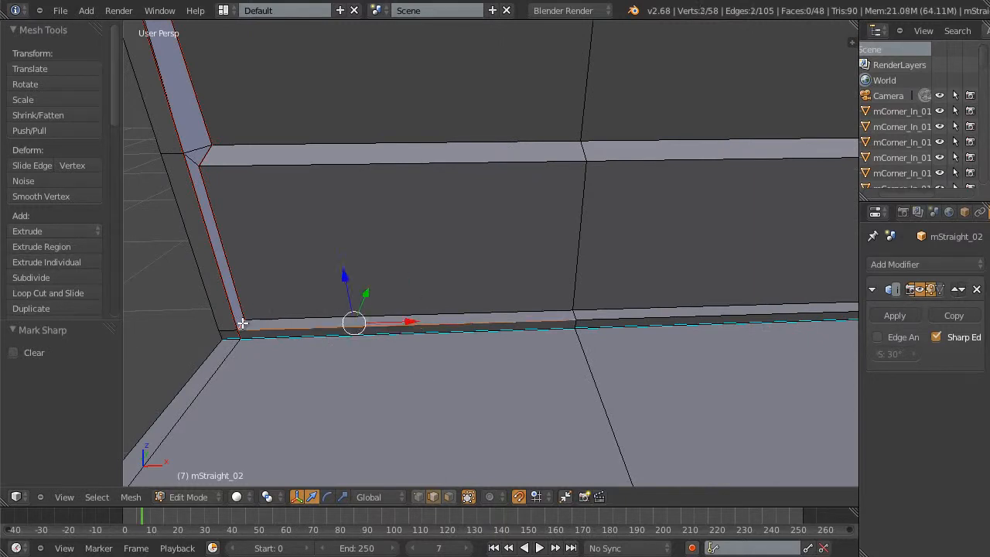
right_click(274, 321, "shift")
middle_click_drag(308, 334, 487, 323)
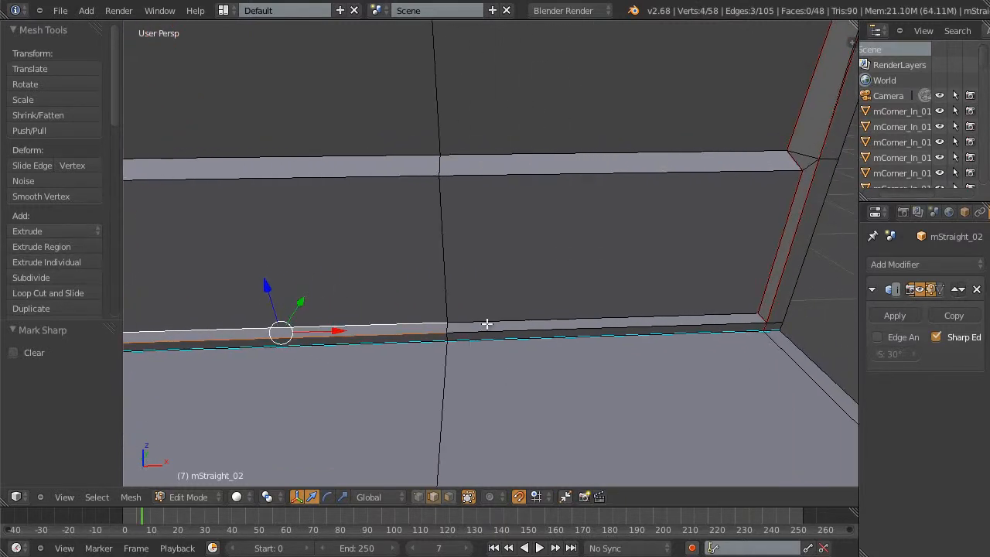
right_click(487, 323, "shift")
right_click(739, 326, "shift")
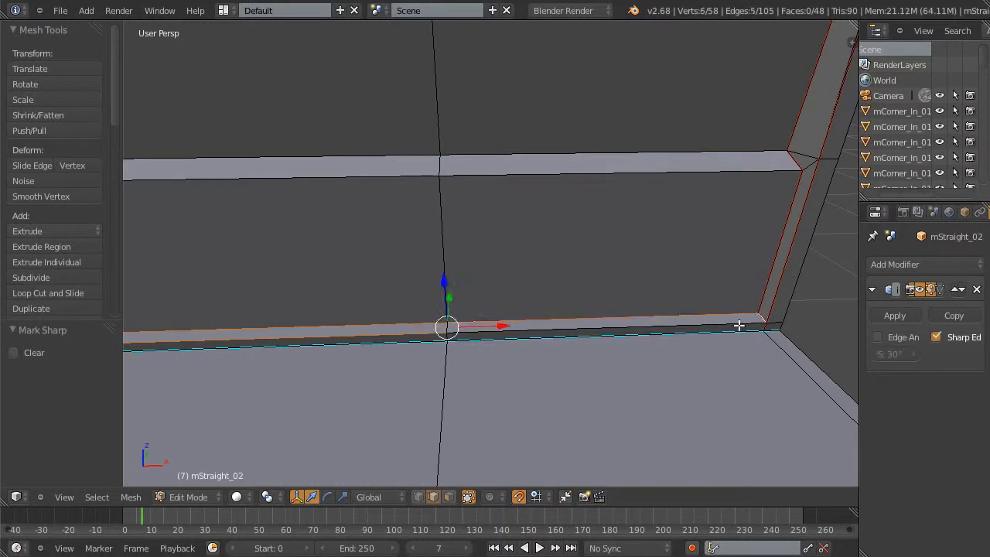
left_click(131, 496)
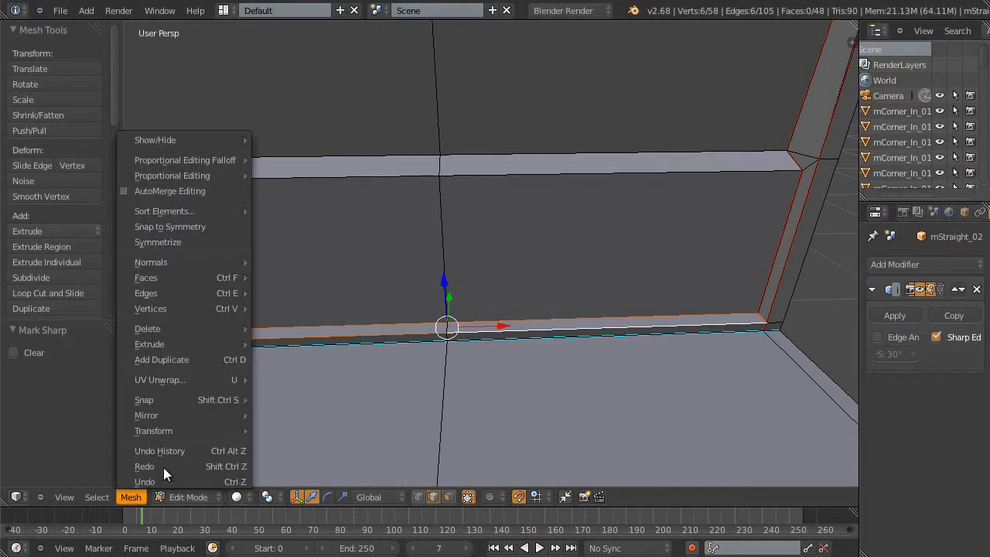
mouse_move(185, 294)
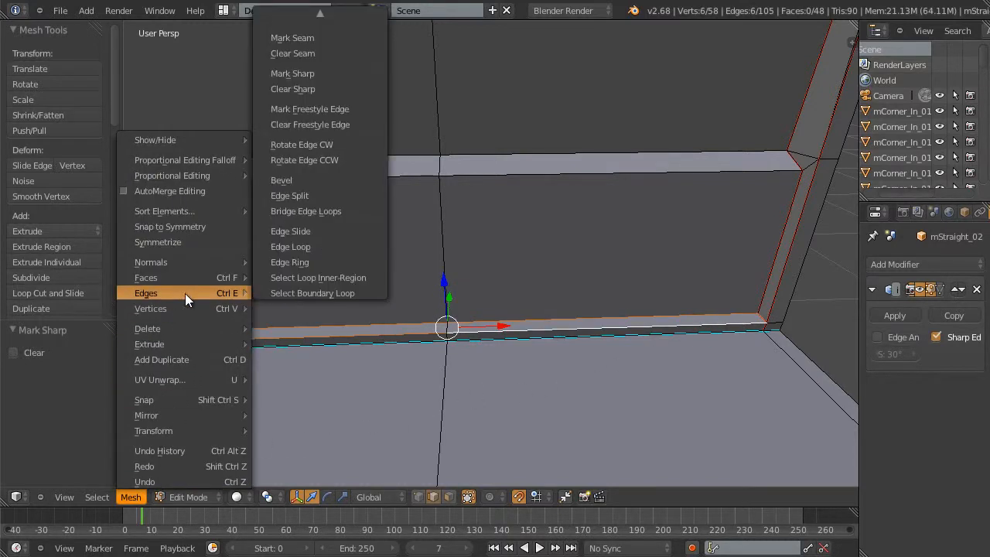
left_click(336, 78)
middle_click_drag(598, 334, 722, 325)
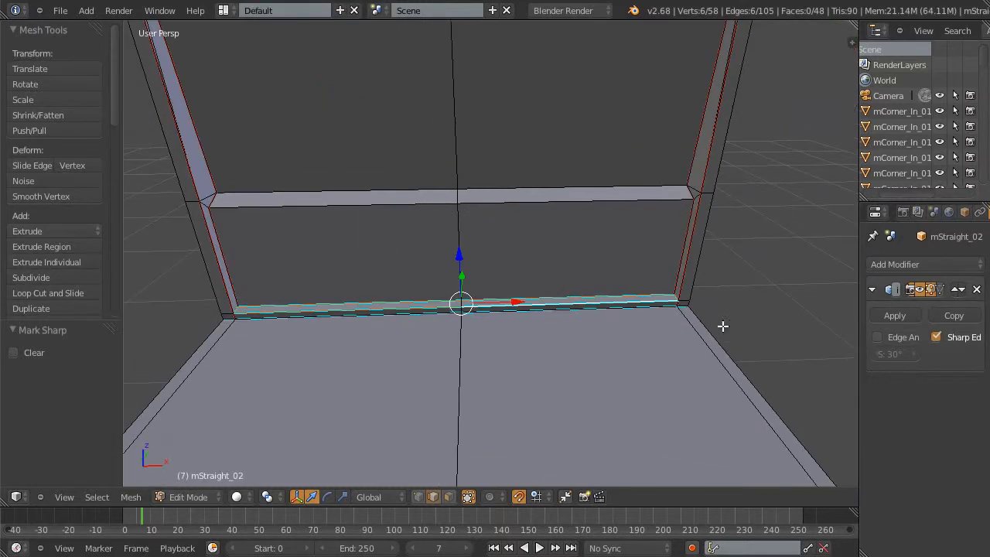
key("a")
- Mark the six edges around the mid-wall ledge as sharp, including both short end edges, and clear the selection
middle_click_drag(665, 354, 365, 284)
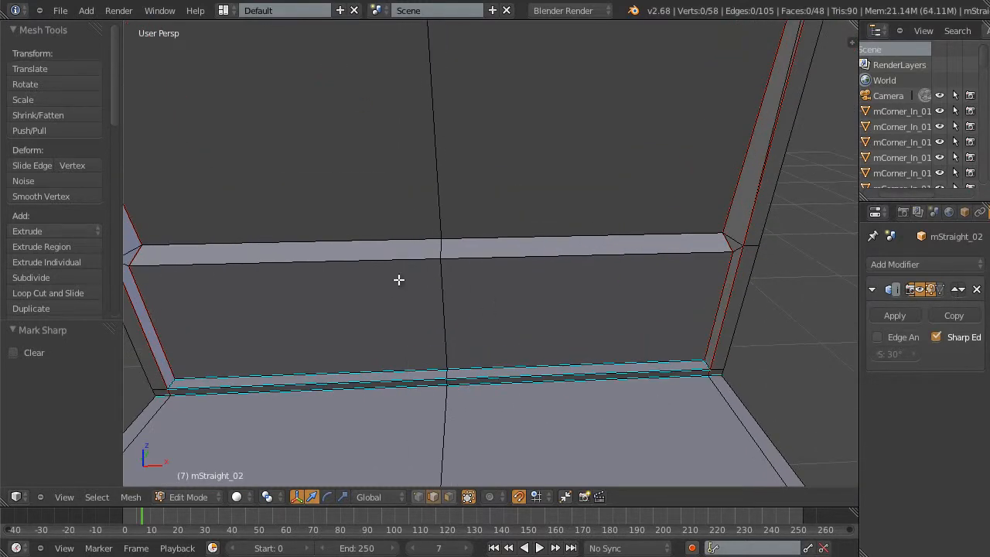
right_click(386, 262)
right_click(476, 258, "shift")
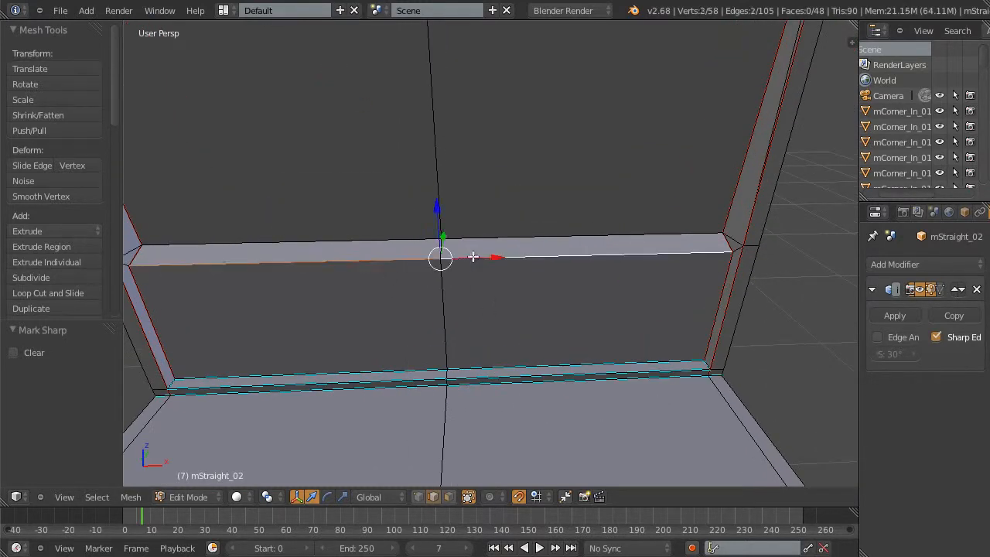
right_click(409, 242, "shift")
right_click(468, 241, "shift")
middle_click_drag(238, 270, 289, 266, "shift")
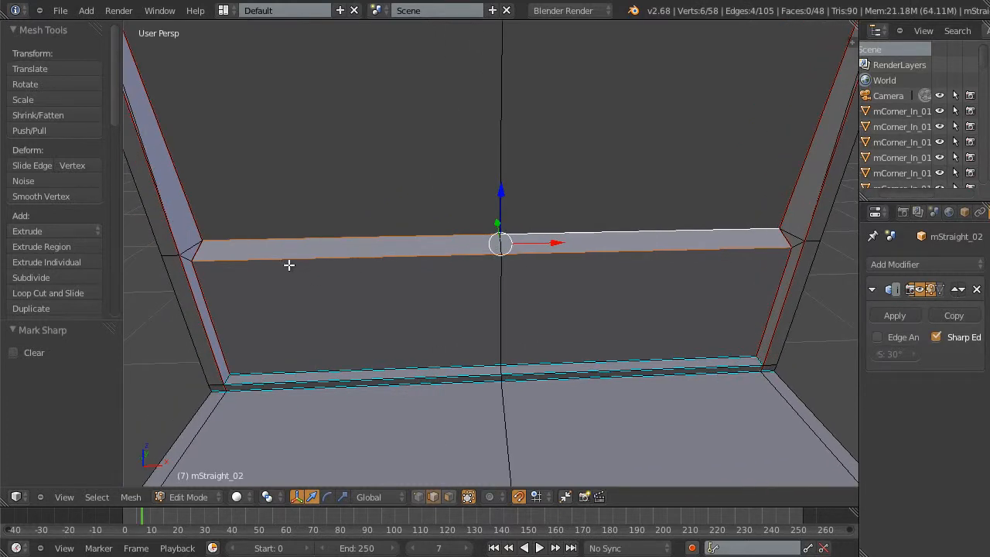
right_click(196, 251, "shift")
middle_click_drag(494, 337, 425, 340, "shift")
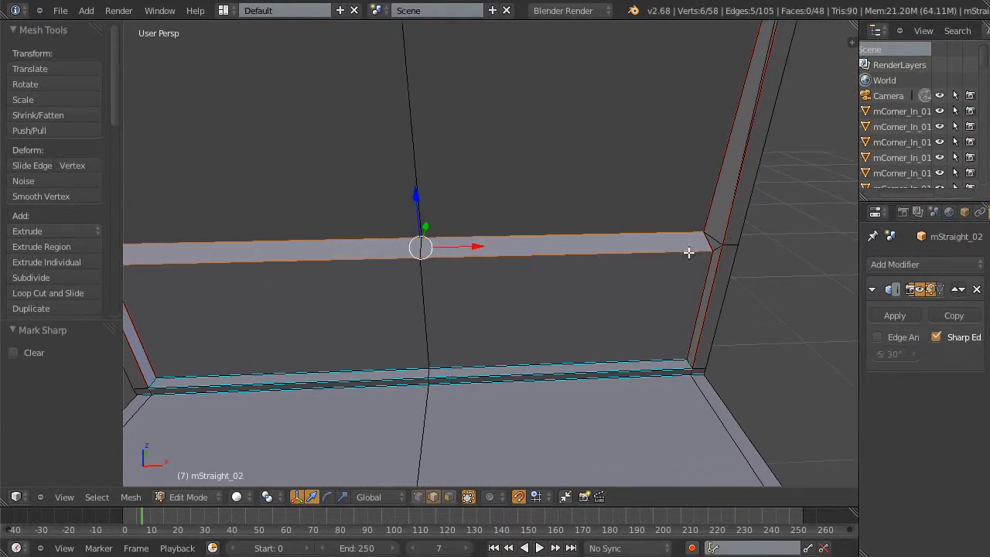
right_click(707, 236, "shift")
left_click(131, 497)
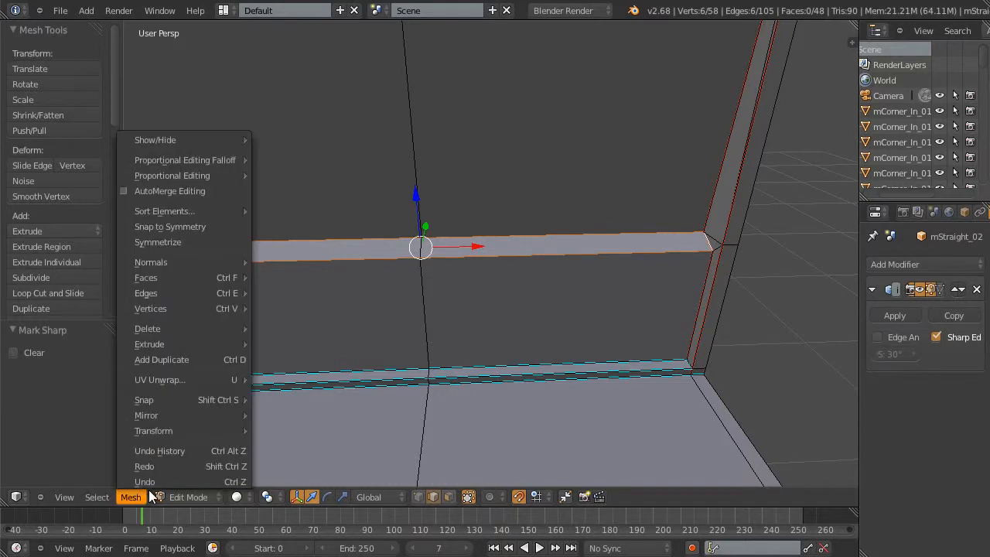
mouse_move(178, 287)
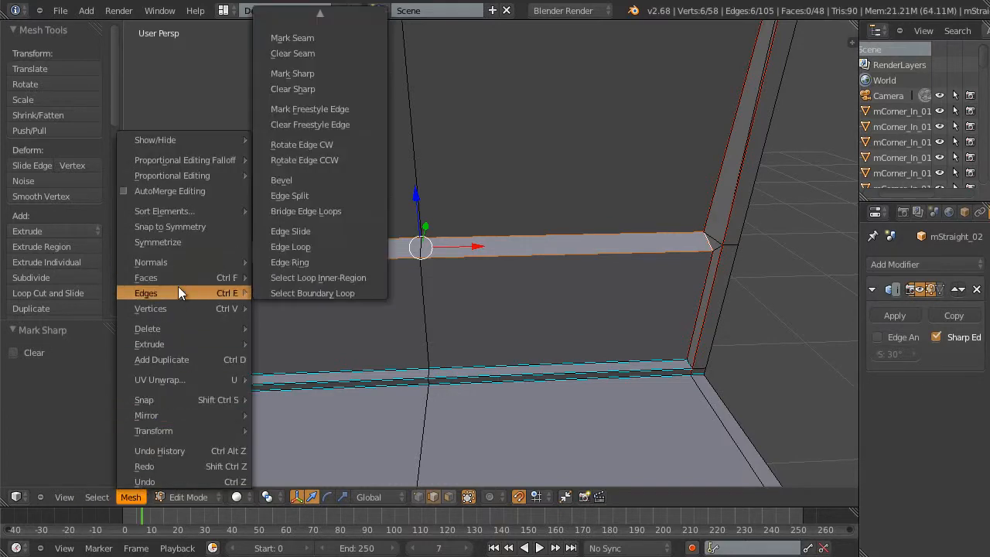
left_click(298, 73)
key("a")
- Mark the six edges around the underside strip of the wall's top beam as sharp, including both short ends, and clear the selection
middle_click_drag(570, 300, 519, 348, "shift")
scroll(530, 372, "up", 1, "alt")
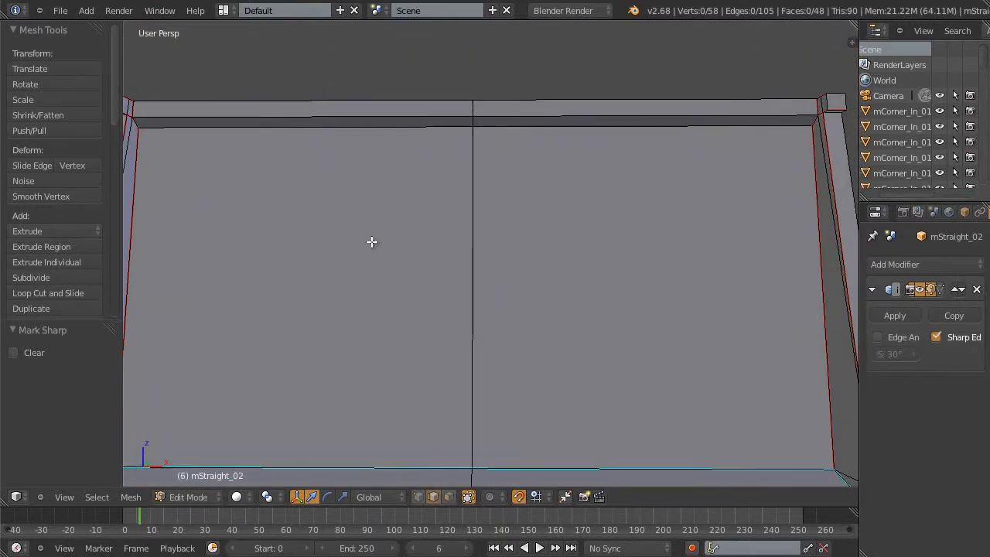
scroll(374, 242, "up", 1, "alt")
middle_click_drag(377, 241, 383, 224)
scroll(220, 176, "up", 1)
scroll(248, 189, "down", 2)
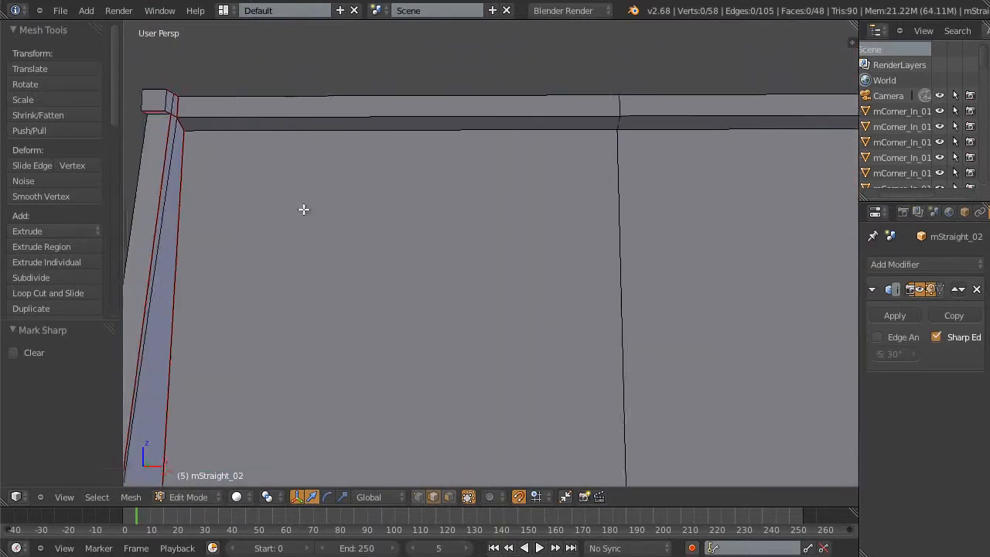
right_click(205, 136)
right_click(187, 132, "shift")
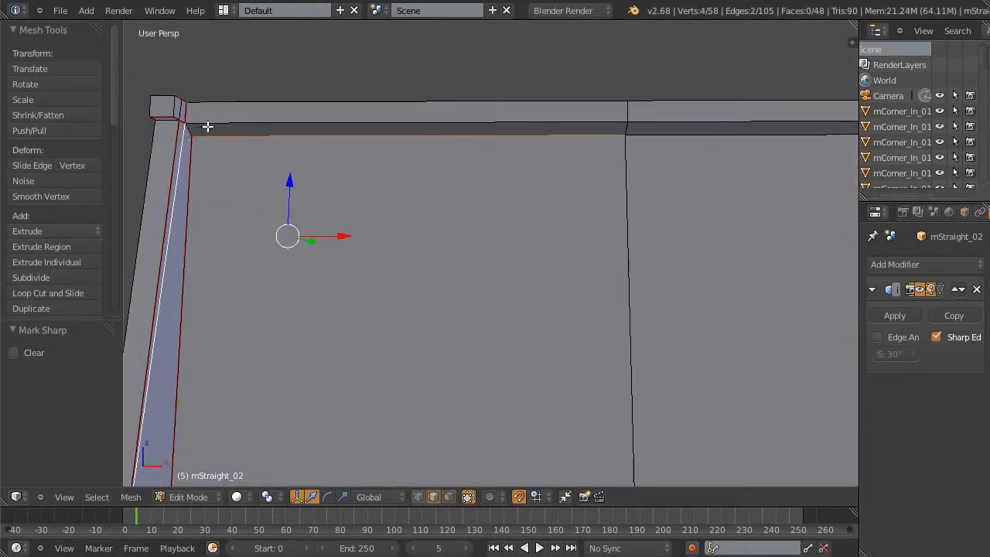
right_click(209, 136)
right_click(197, 128, "shift")
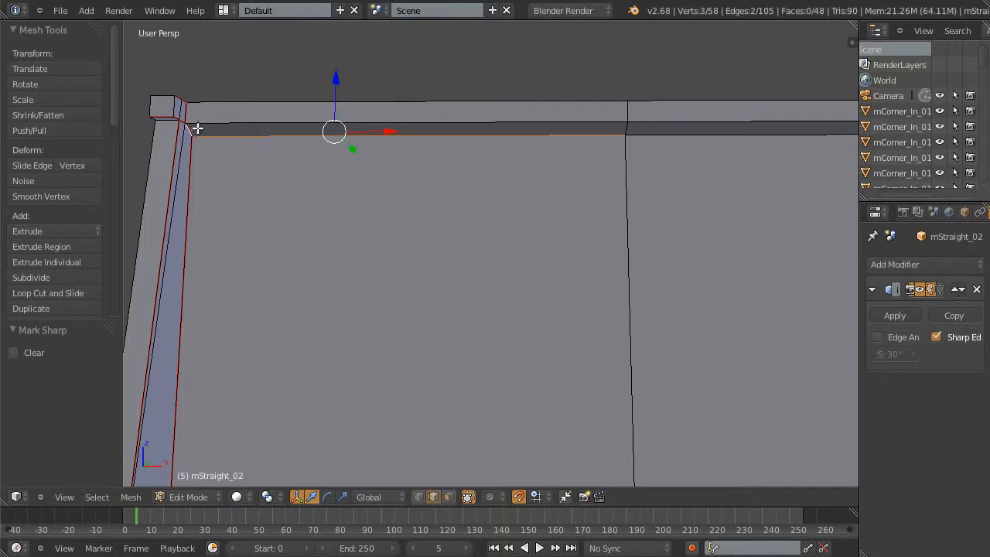
right_click(230, 123, "shift")
middle_click_drag(703, 319, 531, 315, "shift")
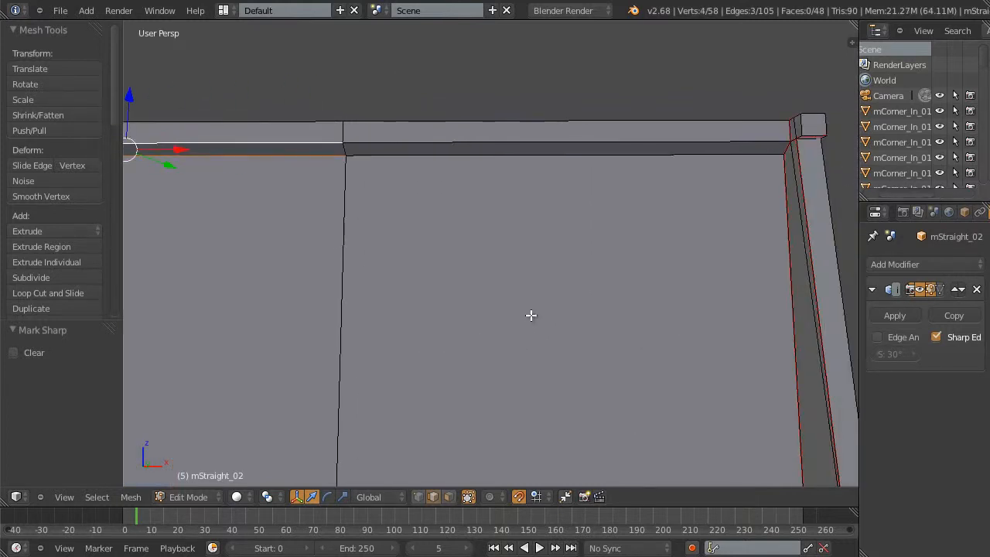
right_click(515, 154, "shift")
right_click(521, 141, "shift")
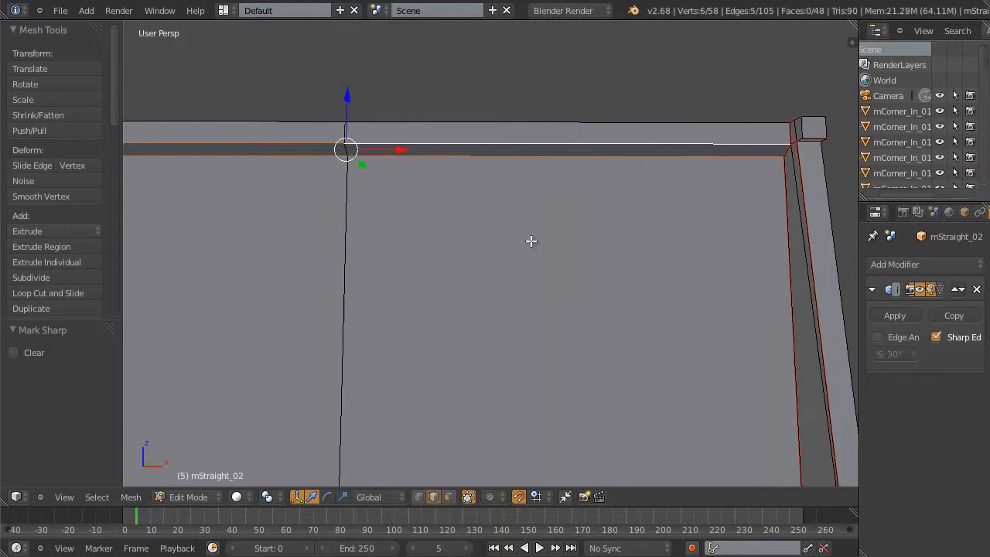
middle_click_drag(530, 239, 394, 157)
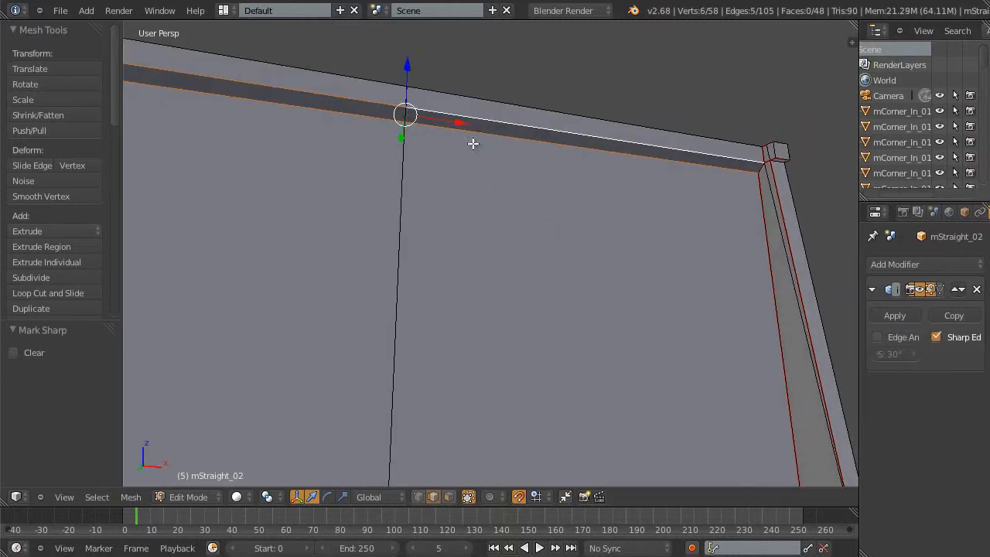
middle_click_drag(760, 218, 712, 240)
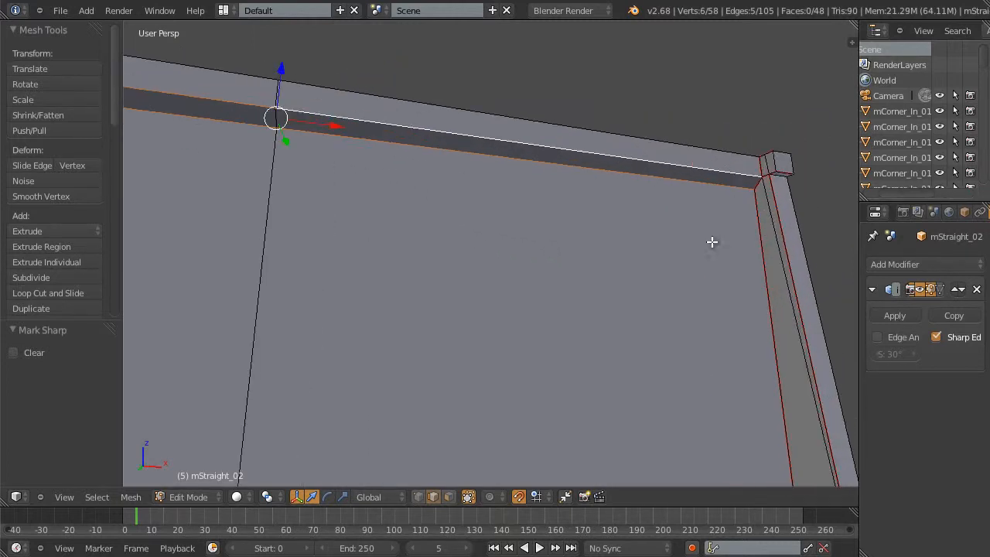
right_click(758, 186, "shift")
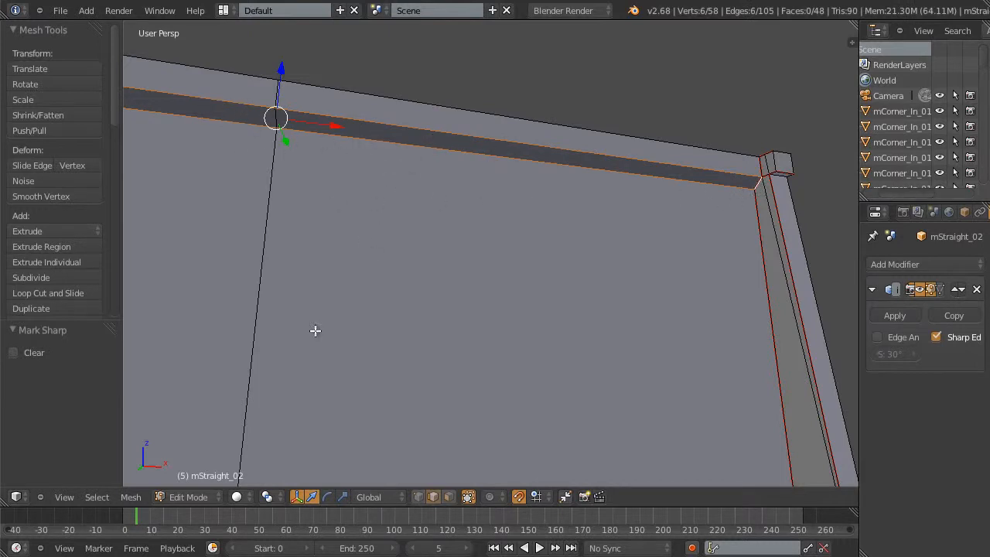
left_click(128, 496)
mouse_move(164, 293)
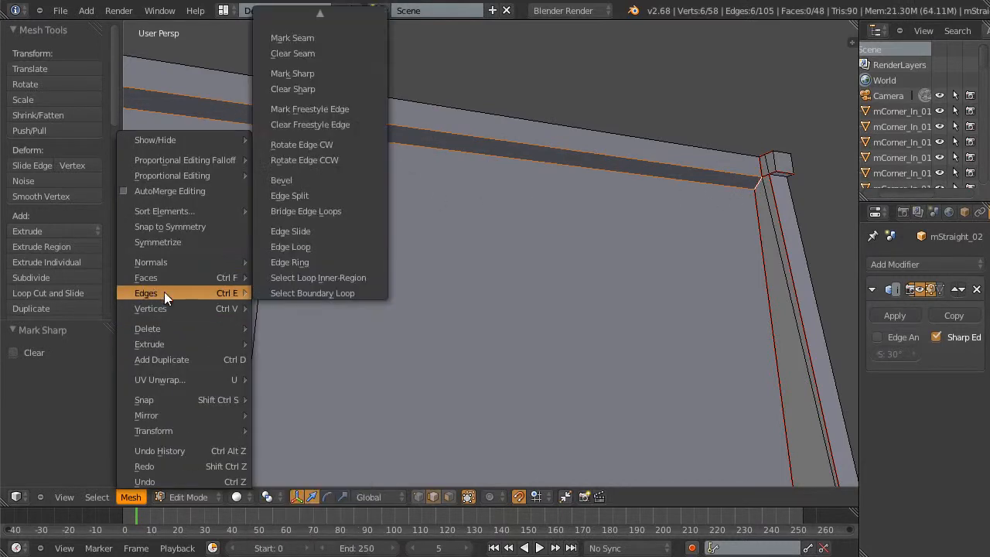
left_click(292, 74)
key("a")
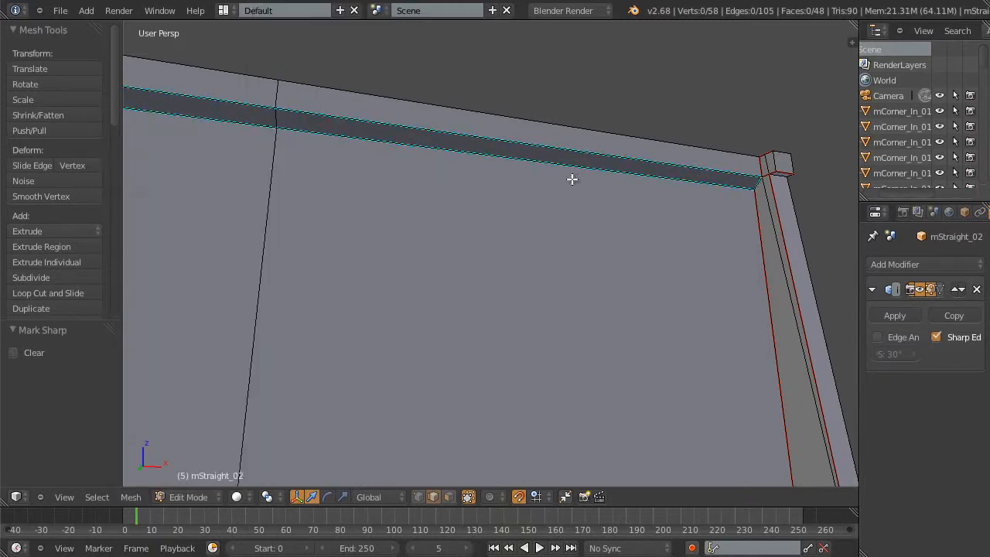
- Mark the two long edges along the upper front of the wall's top beam as sharp and clear the selection
middle_click_drag(589, 307, 439, 380)
scroll(401, 360, "up", 1)
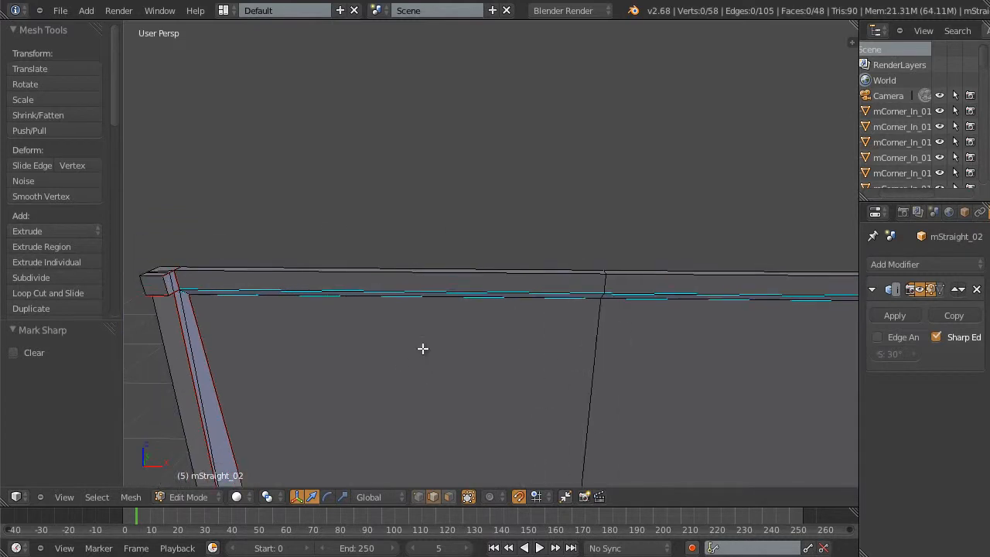
right_click(344, 272)
middle_click_drag(631, 296, 555, 305, "shift")
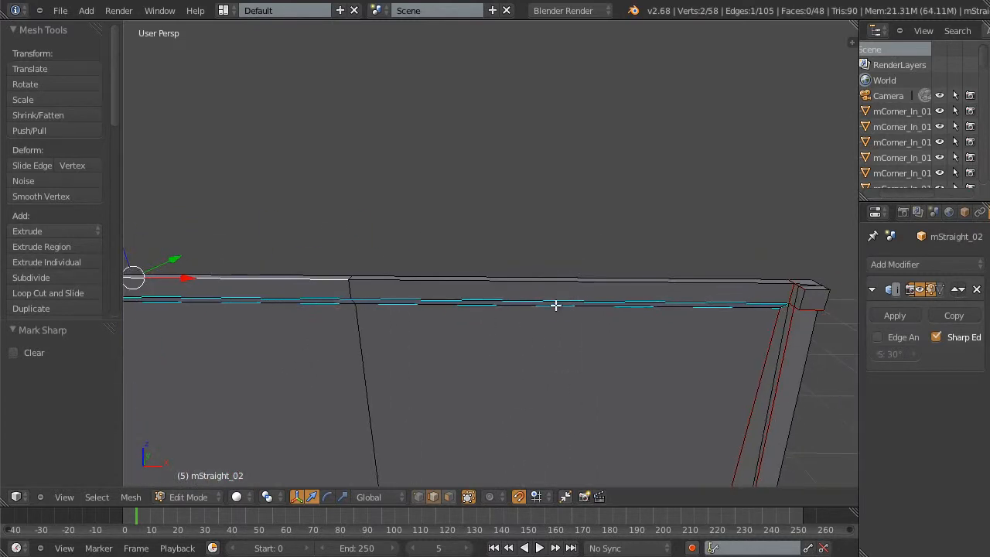
right_click(632, 283, "shift")
left_click(128, 497)
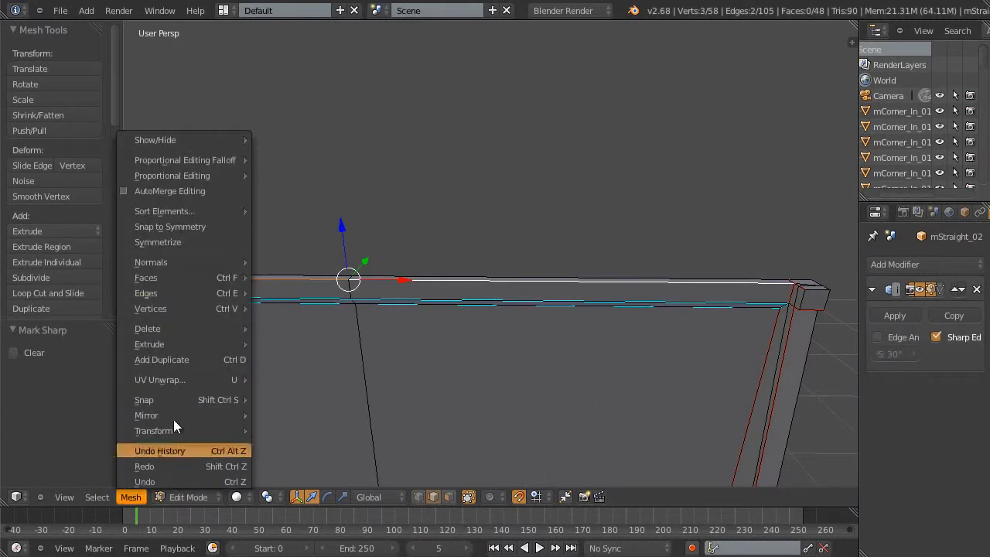
mouse_move(167, 293)
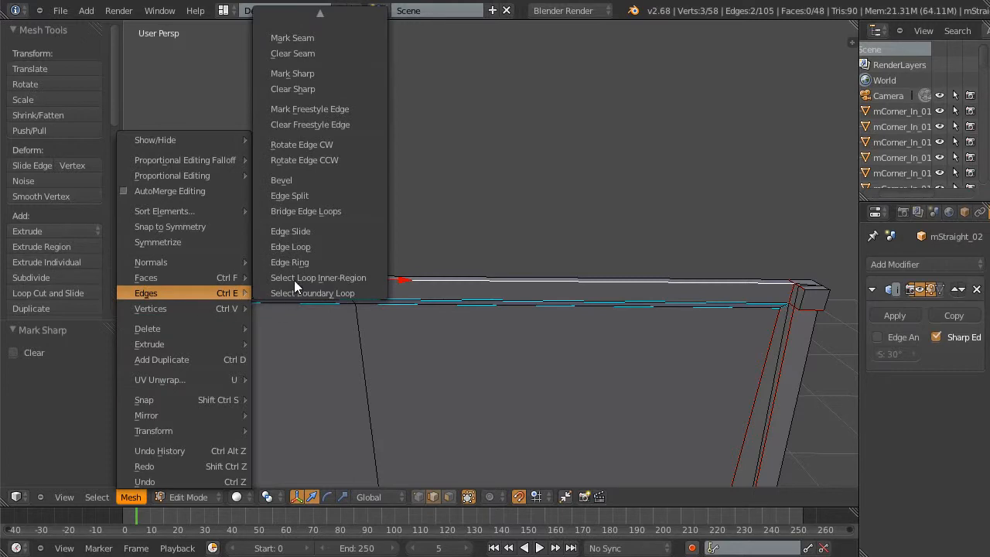
left_click(308, 74)
key("a")
- Select the four vertical edges of the wall's right-hand post, two below and two above the mid-wall ledge
scroll(516, 290, "down", 4)
middle_click_drag(444, 304, 458, 185, "shift")
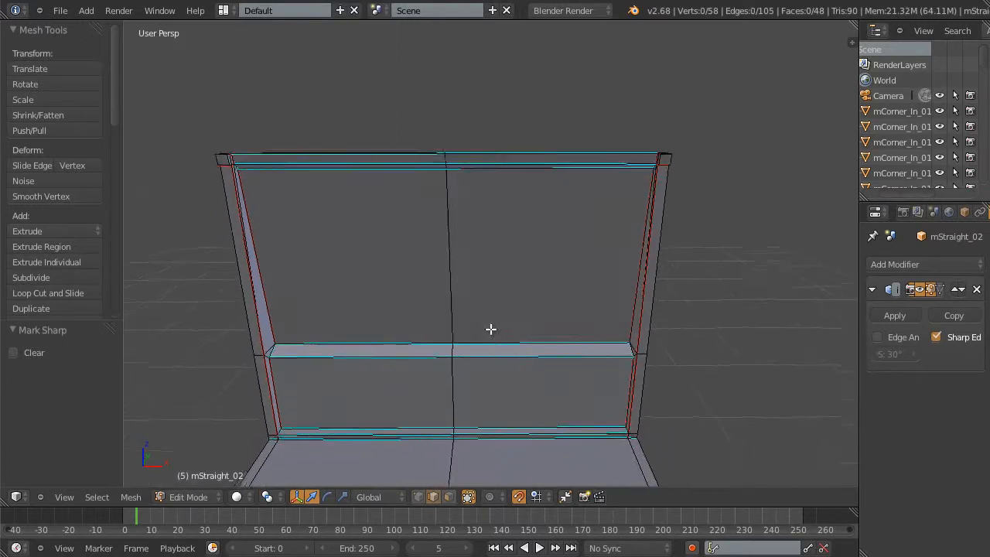
middle_click_drag(490, 330, 544, 360)
scroll(544, 360, "up", 1, "alt")
scroll(555, 393, "up", 5)
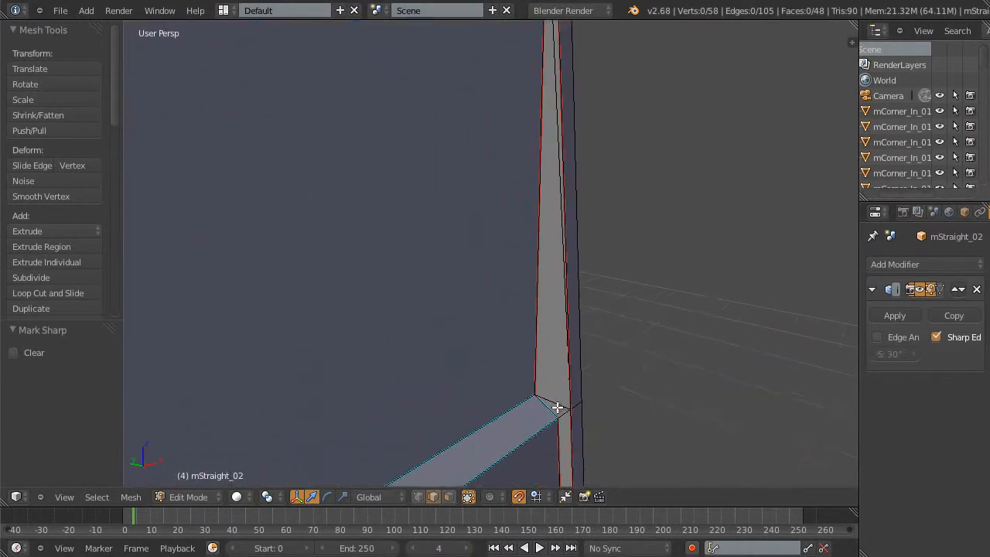
scroll(573, 419, "down", 3)
middle_click_drag(570, 394, 548, 183, "shift")
middle_click_drag(603, 328, 456, 226, "shift")
scroll(529, 358, "up", 3)
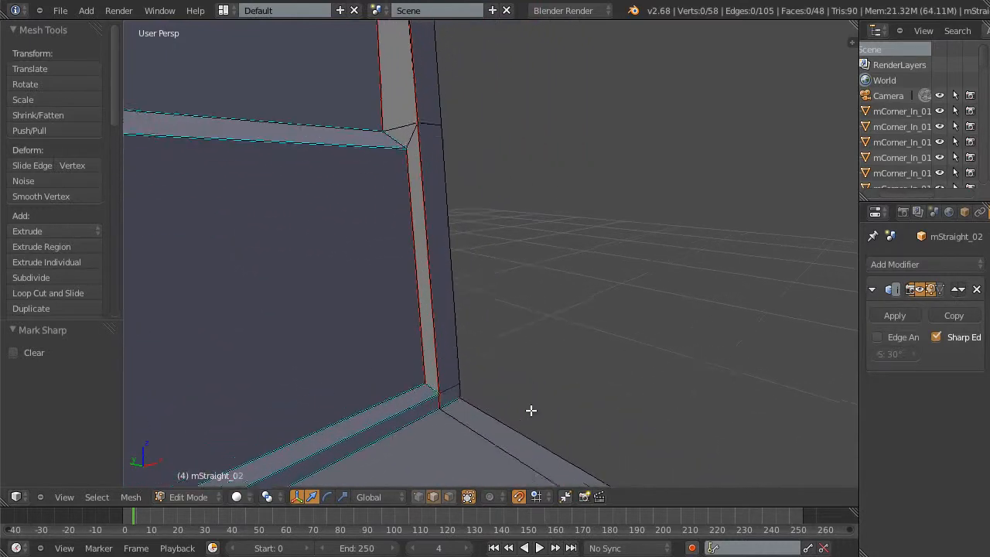
scroll(530, 410, "up", 1)
right_click(422, 376)
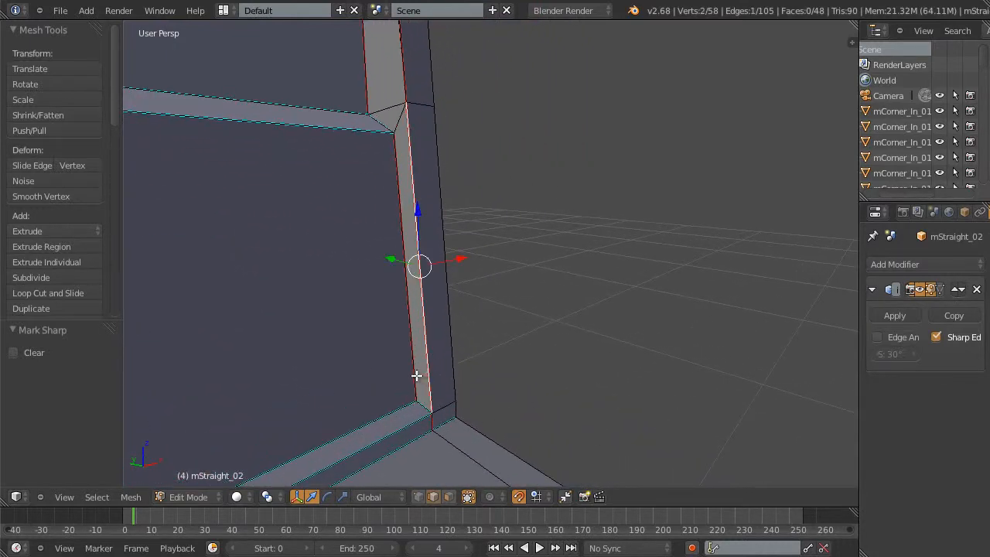
right_click(424, 399, "shift")
middle_click_drag(604, 410, 662, 477, "shift")
middle_click_drag(529, 345, 581, 457, "shift")
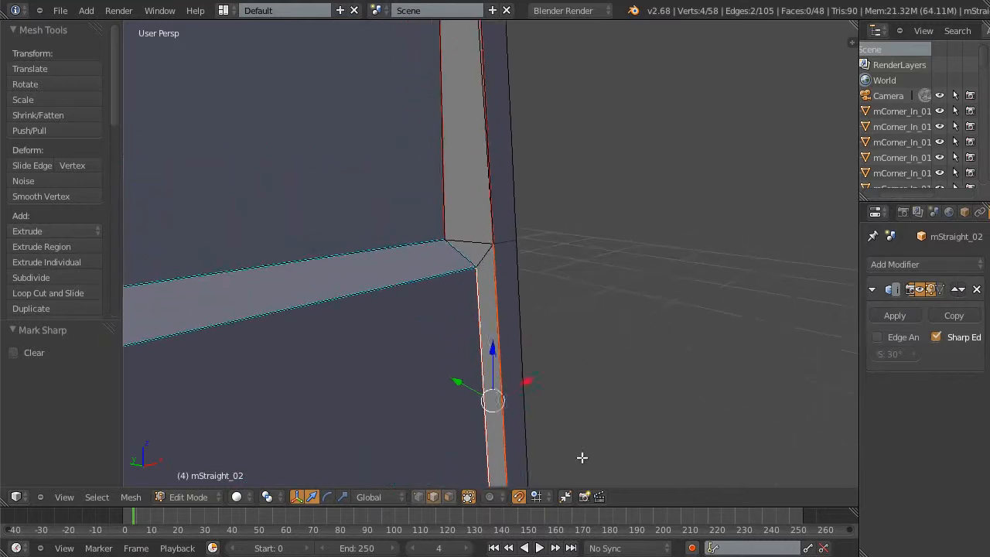
middle_click_drag(543, 266, 573, 446, "shift")
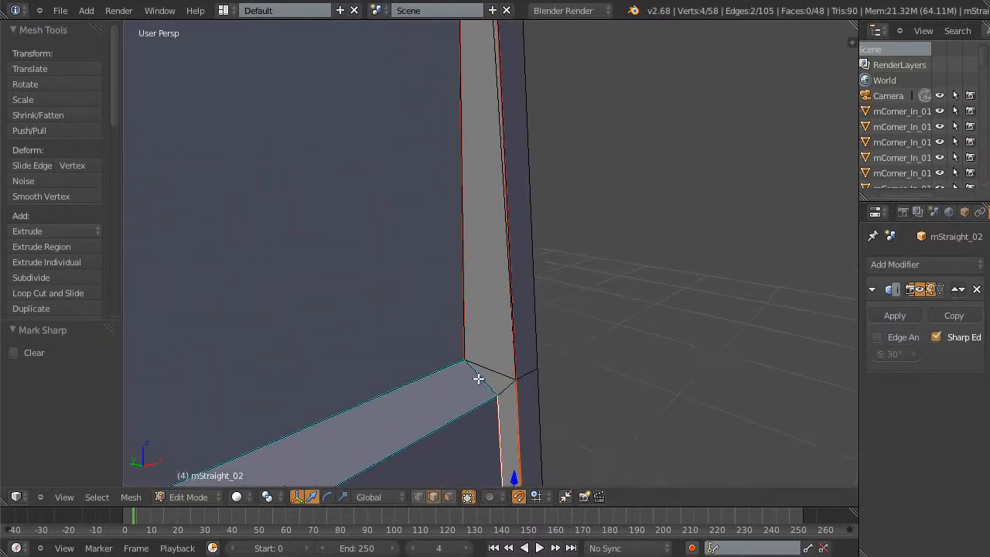
right_click(461, 308, "shift")
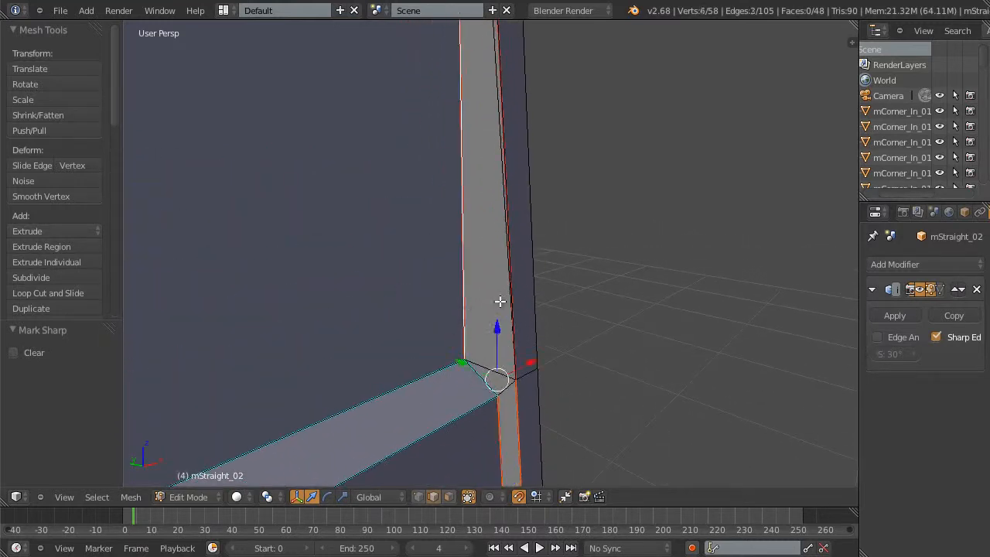
right_click(505, 177, "shift")
middle_click_drag(586, 206, 603, 239)
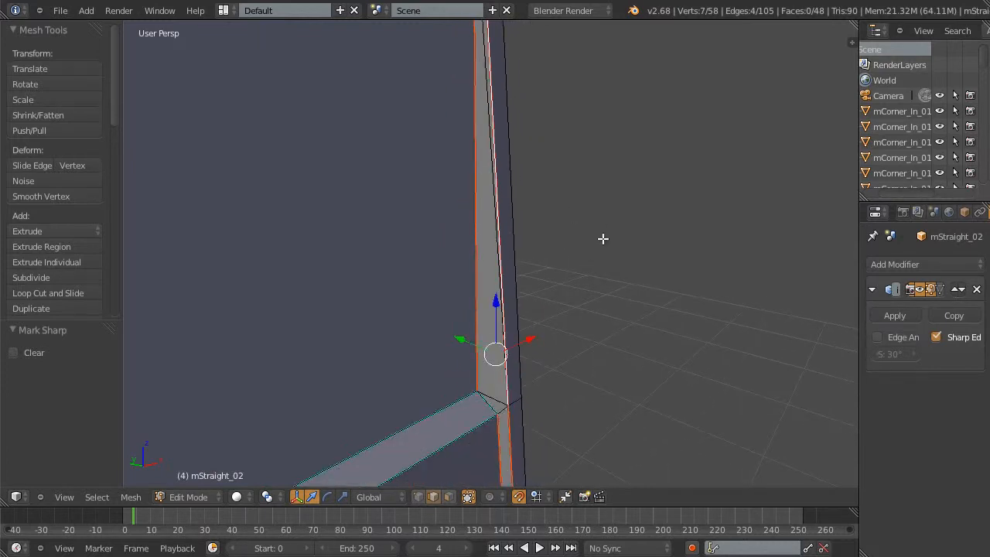
- Add the underside edges of the right-hand post's cap and its front vertical corner edge to the selection
middle_click_drag(606, 176, 577, 266, "shift")
scroll(601, 313, "up", 1, "alt")
middle_click_drag(651, 322, 444, 234)
scroll(574, 369, "up", 4)
right_click(385, 193, "shift")
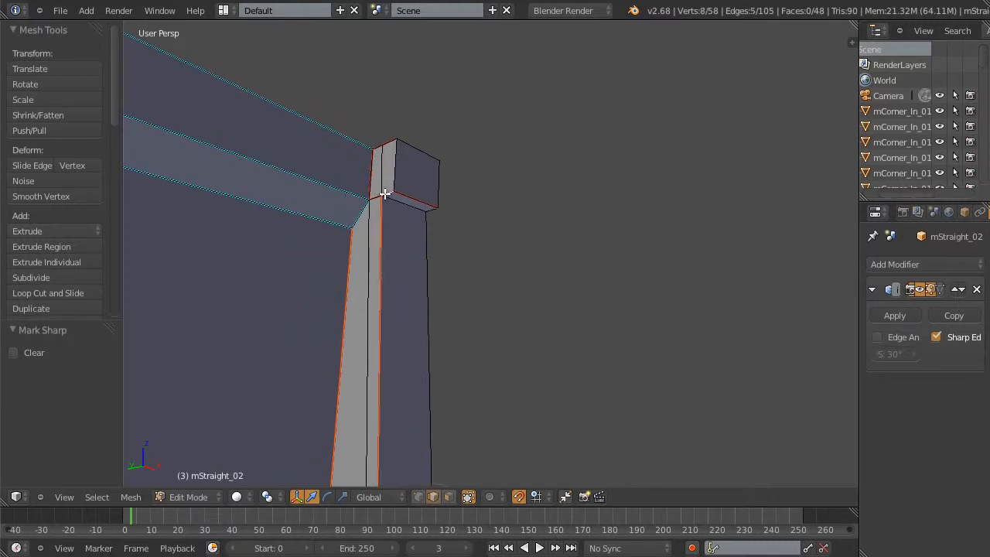
right_click(398, 203, "shift")
right_click(397, 201, "shift")
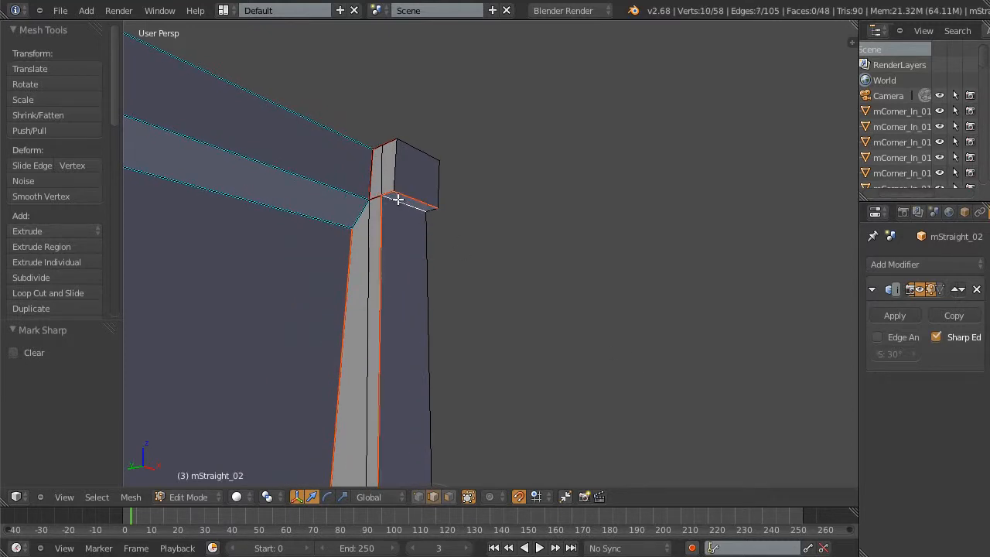
right_click(396, 155, "shift")
- Add the top front edges of the right-hand cap, mark all selected post and cap edges sharp, and clear the selection
middle_click_drag(494, 274, 490, 379)
middle_click_drag(528, 230, 480, 331)
scroll(479, 266, "down", 4)
scroll(483, 263, "down", 2)
scroll(524, 216, "up", 1, "alt")
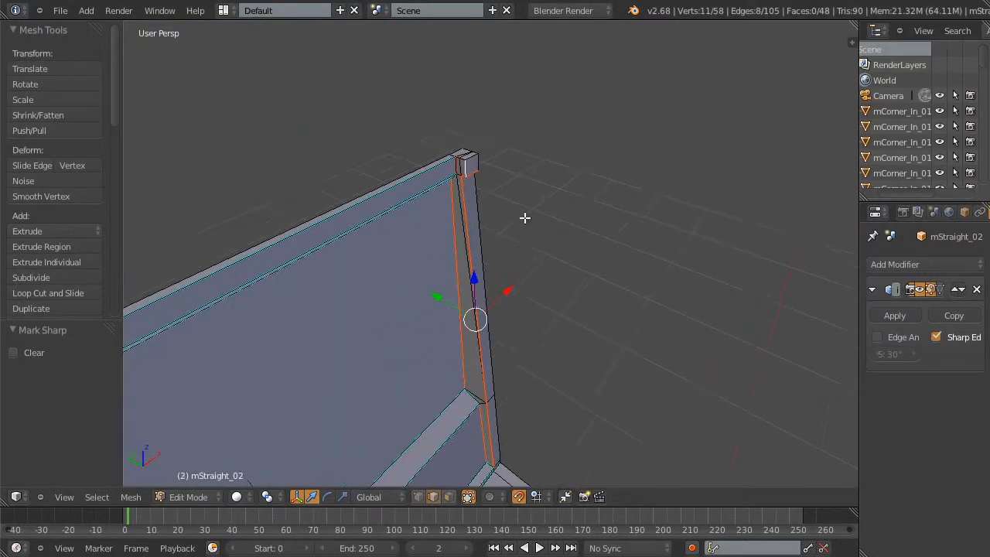
middle_click_drag(526, 216, 539, 283, "shift")
scroll(532, 310, "up", 5)
scroll(532, 313, "up", 1)
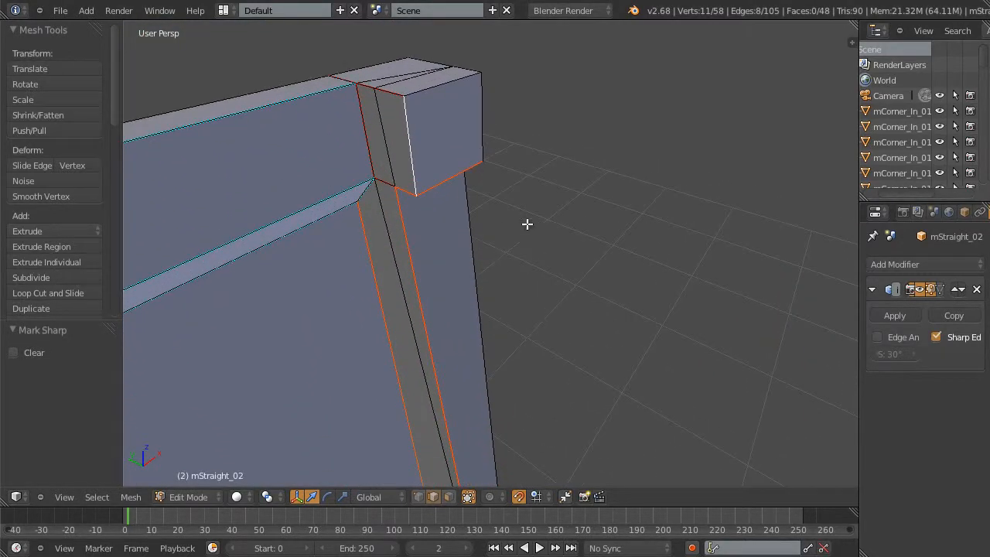
middle_click_drag(530, 224, 622, 353)
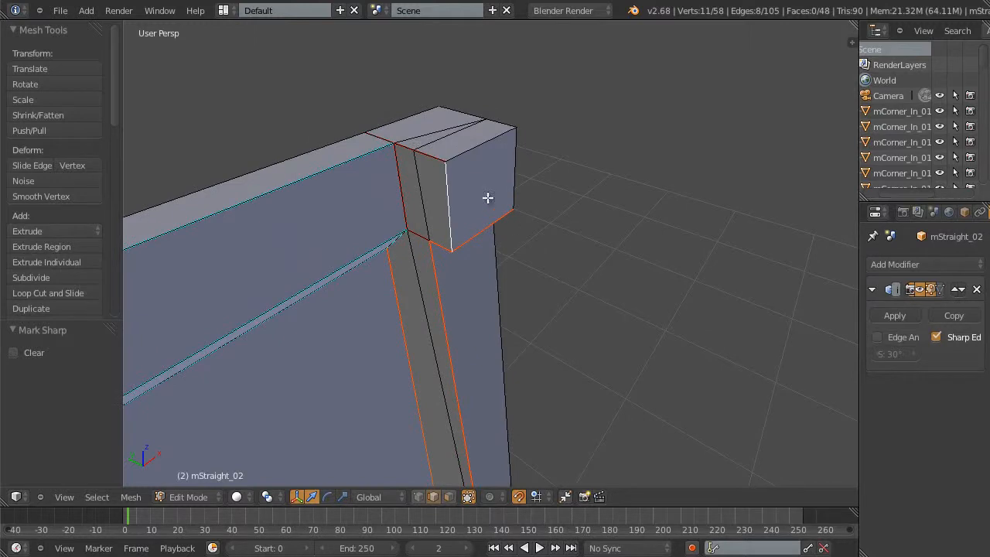
right_click(413, 150, "alt+shift")
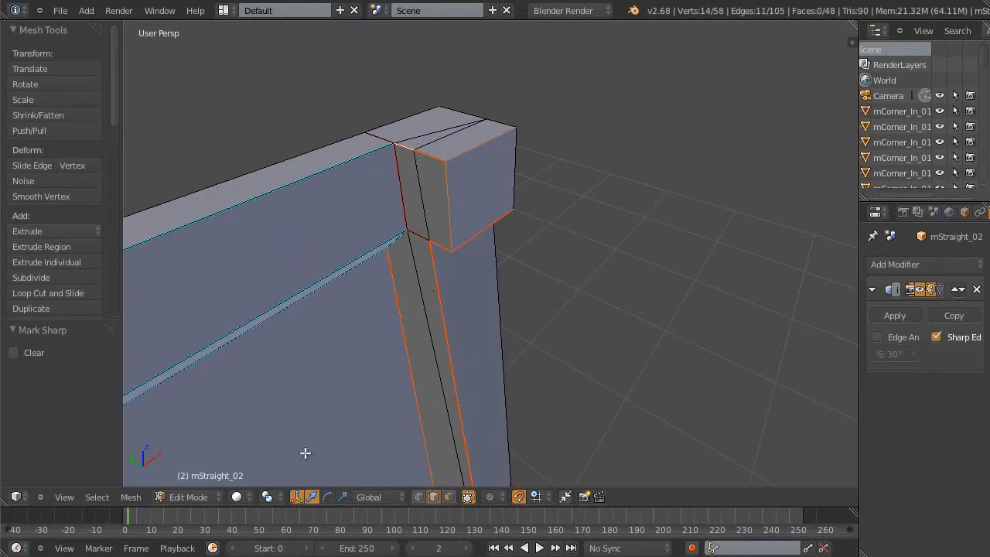
left_click(132, 496)
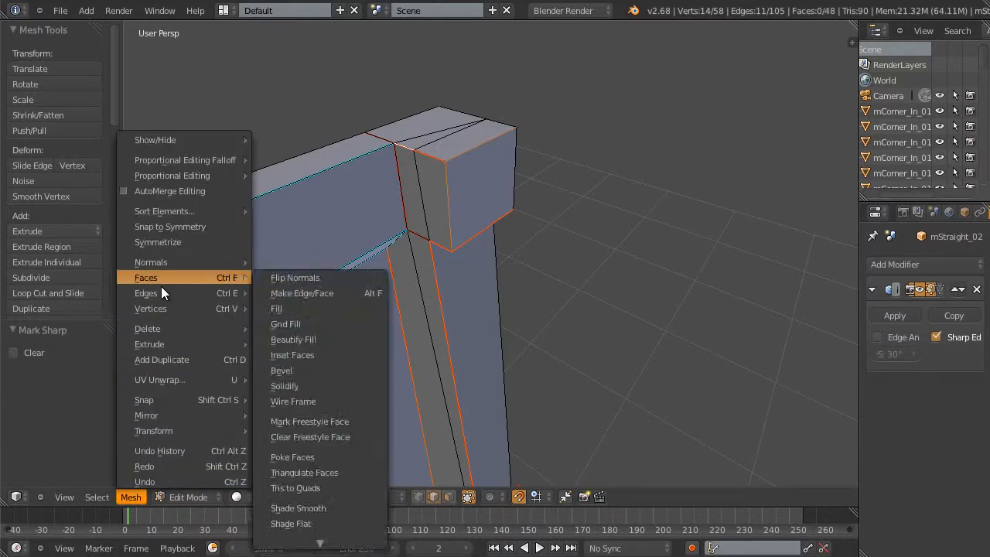
mouse_move(168, 293)
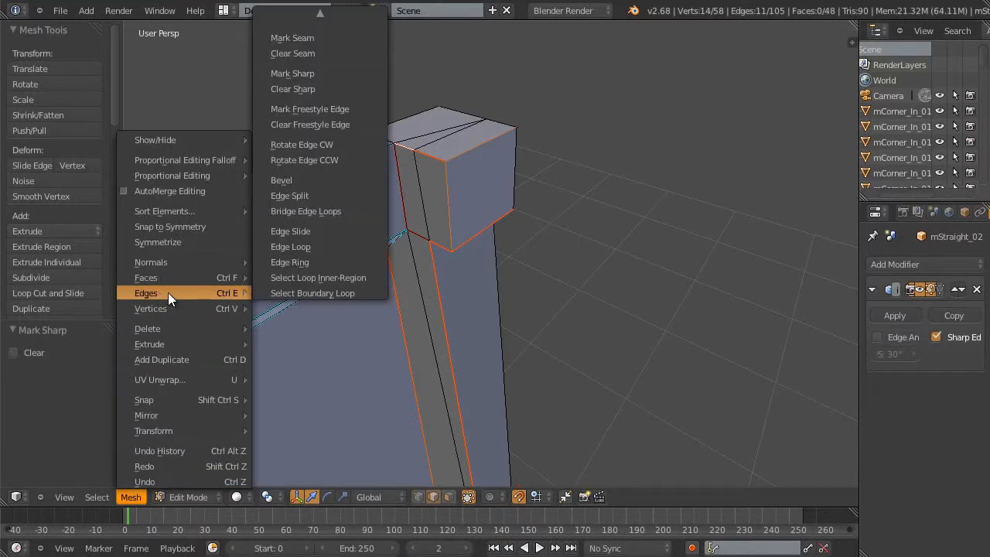
left_click(299, 75)
key("a")
- Select the inner top edges and the front vertical corner edge of the left-hand post's cap
scroll(566, 385, "down", 4)
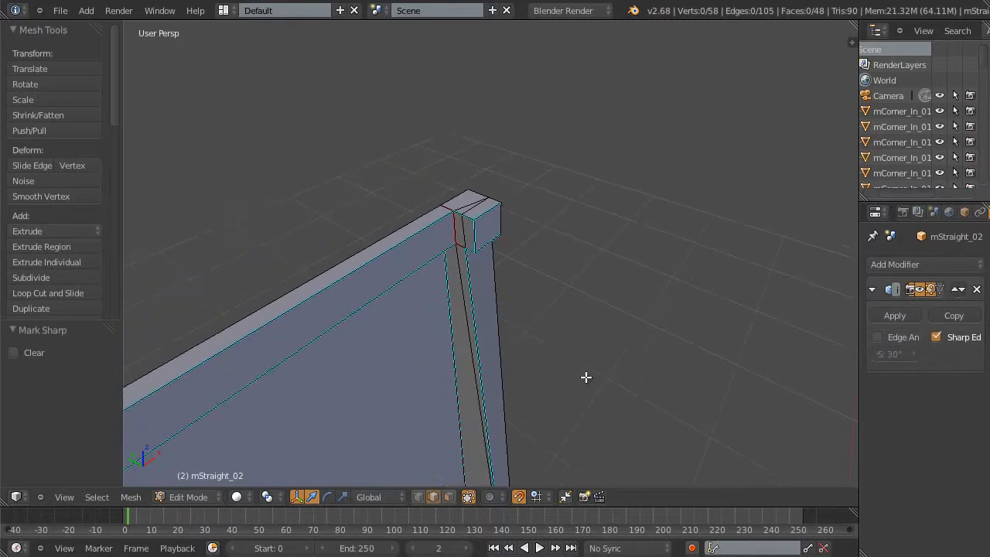
scroll(586, 376, "up", 1, "alt")
middle_click_drag(585, 376, 579, 173)
scroll(471, 261, "up", 2)
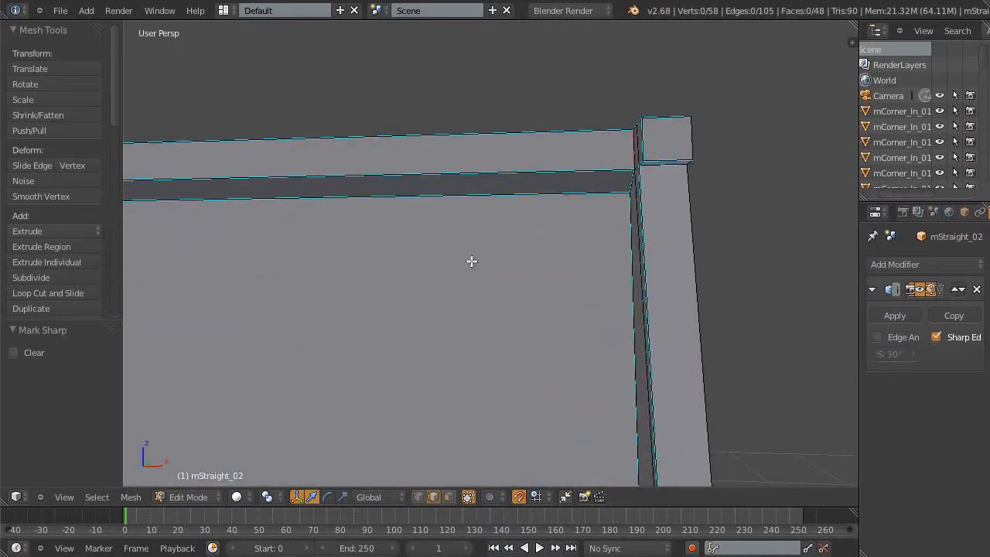
scroll(673, 222, "up", 3)
scroll(511, 275, "down", 3)
middle_click_drag(410, 291, 771, 227, "shift")
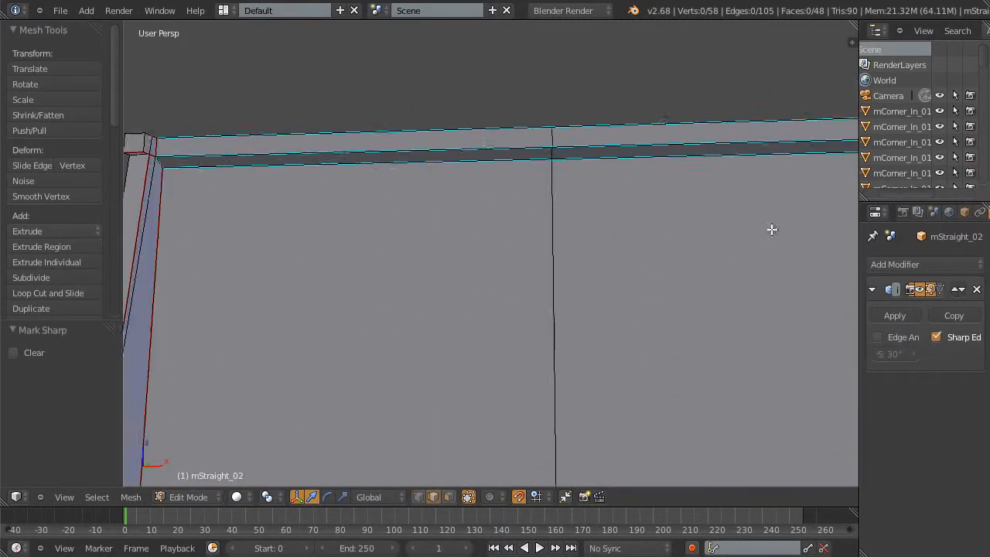
middle_click_drag(364, 236, 503, 310, "shift")
scroll(606, 230, "up", 1, "alt")
middle_click_drag(532, 255, 485, 253, "shift")
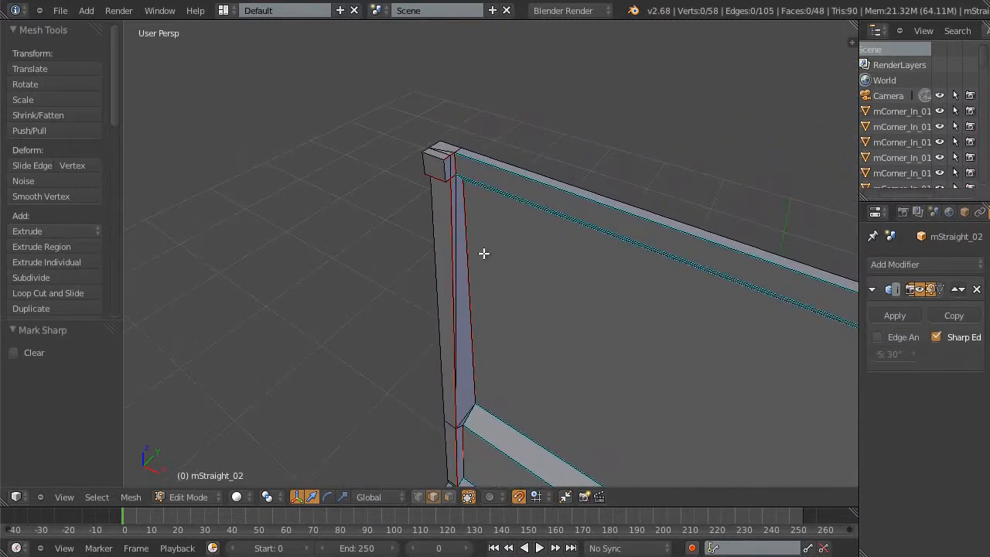
scroll(470, 236, "up", 3)
middle_click_drag(512, 178, 522, 268, "shift")
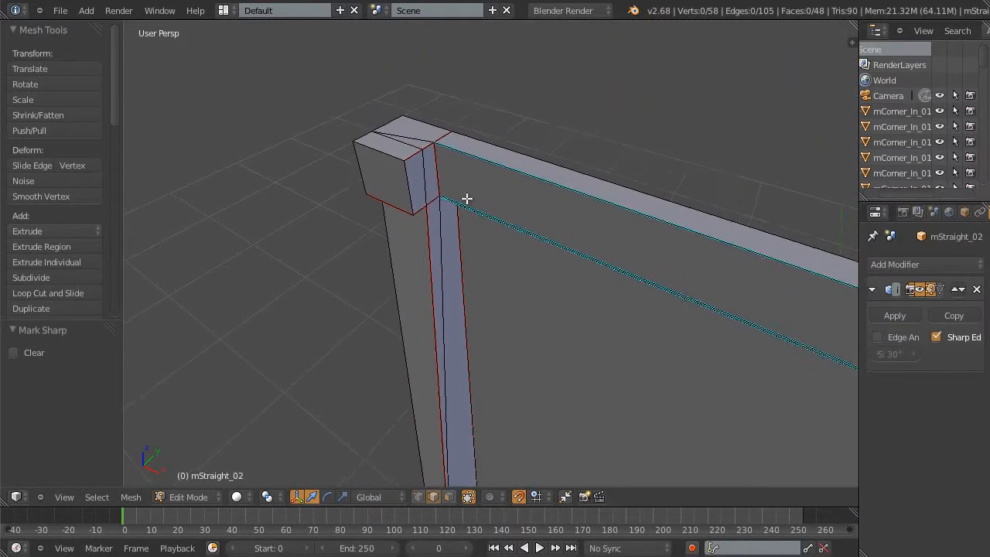
right_click(425, 150)
right_click(409, 183, "shift")
- Add the left-hand cap's underside edges, its front top edge, and the post's outer vertical edge above the ledge
middle_click_drag(435, 304, 436, 237)
right_click(428, 252, "shift")
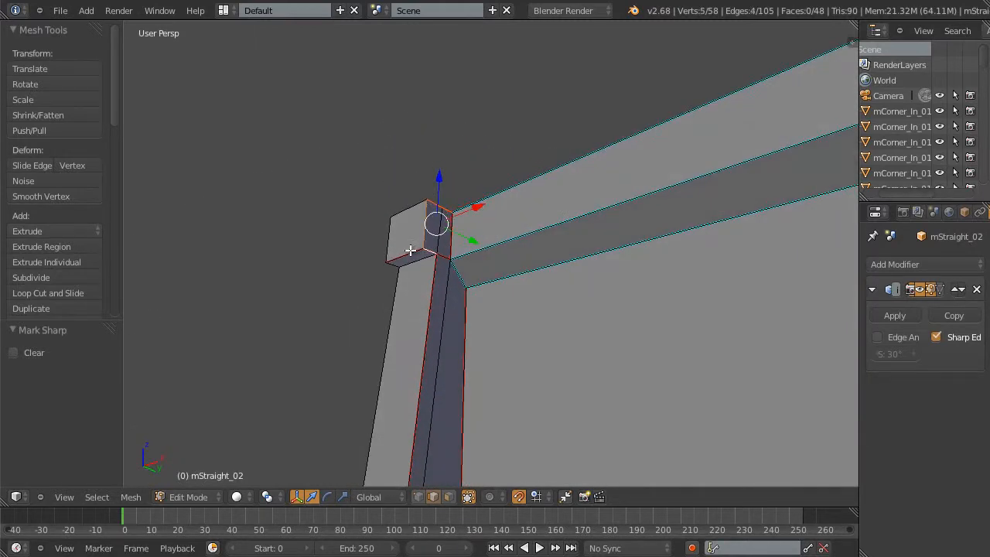
right_click(410, 252, "shift")
right_click(409, 264, "shift")
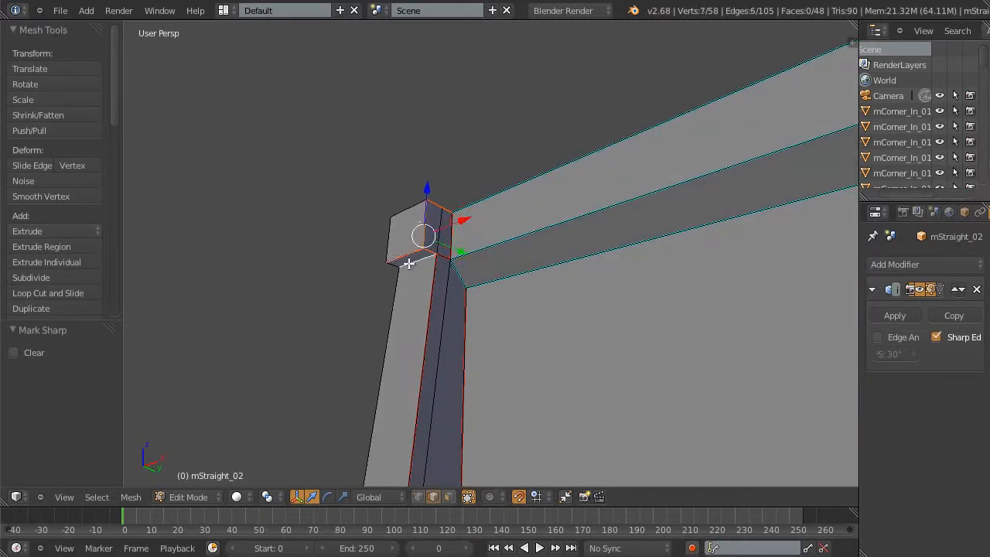
right_click(440, 292, "shift")
scroll(560, 347, "down", 3)
middle_click_drag(543, 325, 564, 446)
scroll(498, 272, "up", 2)
right_click(393, 176, "shift")
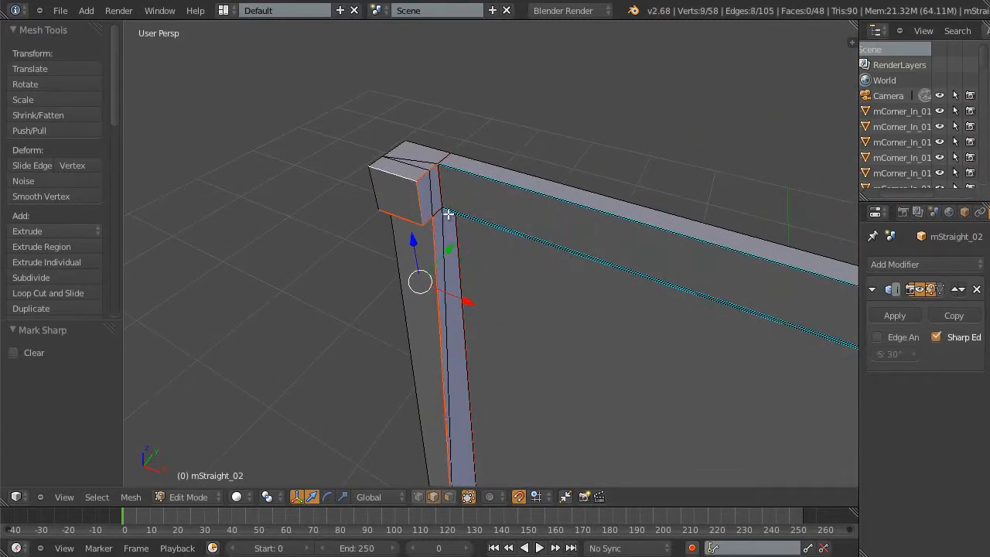
- Add the left-hand post's inner and outer vertical edges below the ledge, its inner vertical edge above it, and the short edge at its foot
scroll(568, 303, "down", 4)
middle_click_drag(607, 326, 155, 116, "shift")
middle_click_drag(669, 313, 488, 258, "shift")
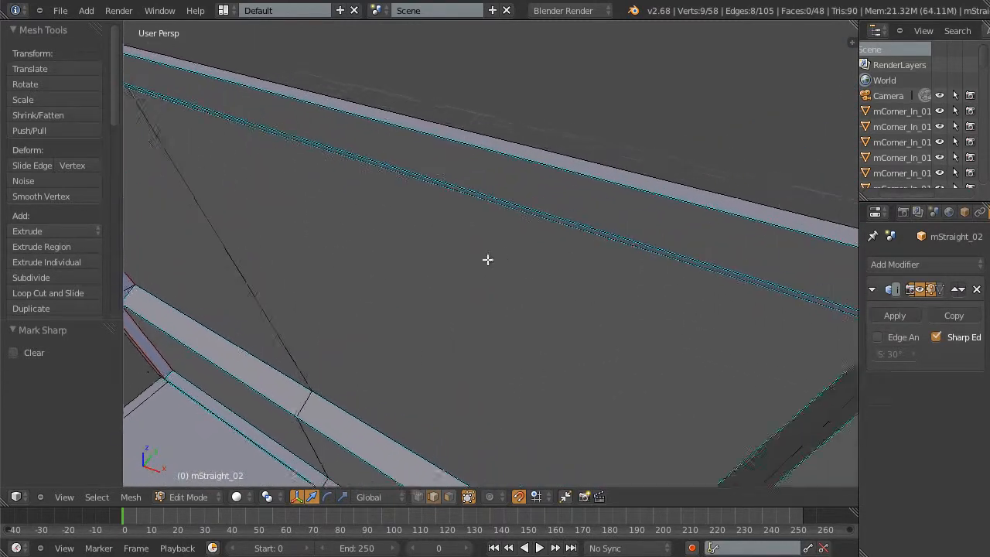
scroll(568, 274, "down", 2)
middle_click_drag(543, 243, 724, 241, "shift")
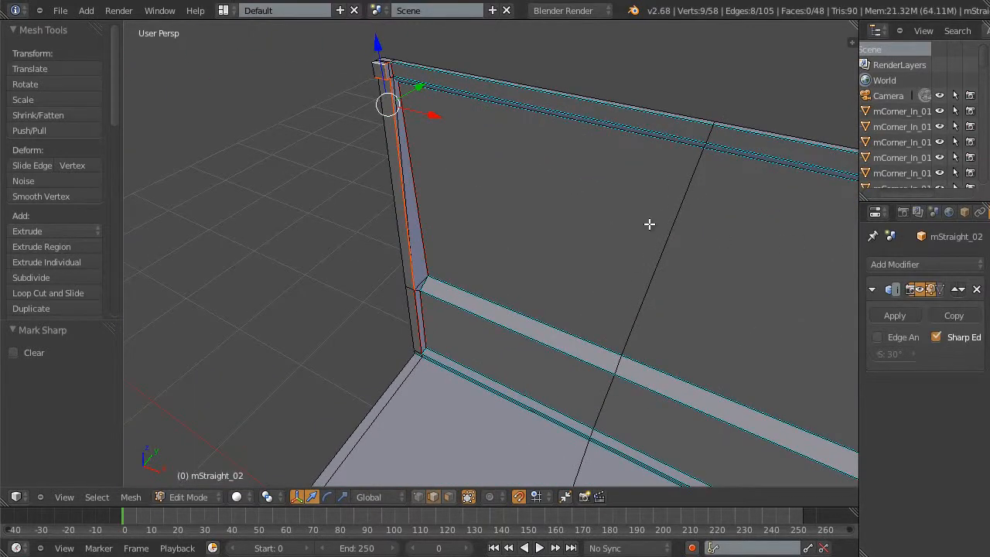
middle_click_drag(530, 201, 524, 150, "shift")
middle_click_drag(532, 296, 482, 232)
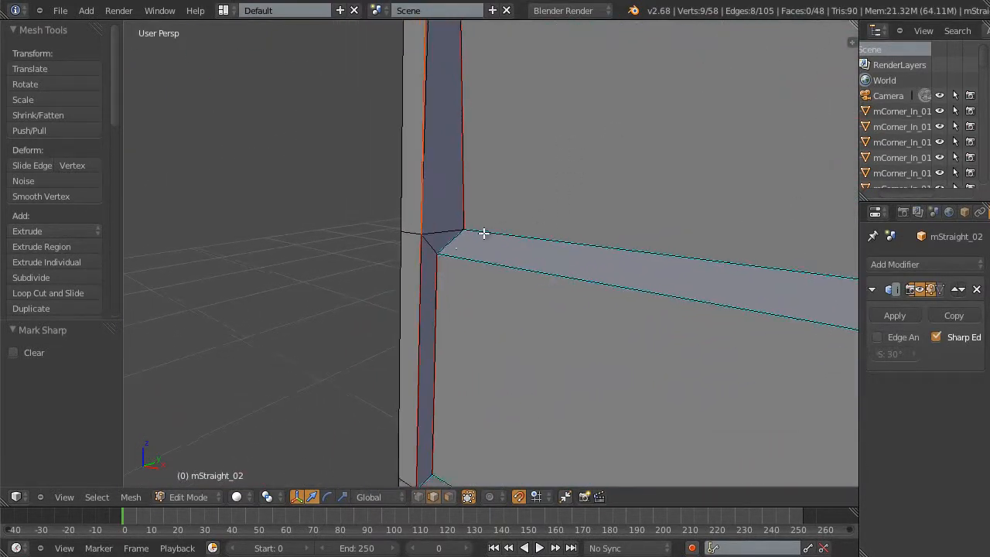
right_click(420, 274, "shift")
middle_click_drag(531, 343, 504, 214)
right_click(442, 229, "shift")
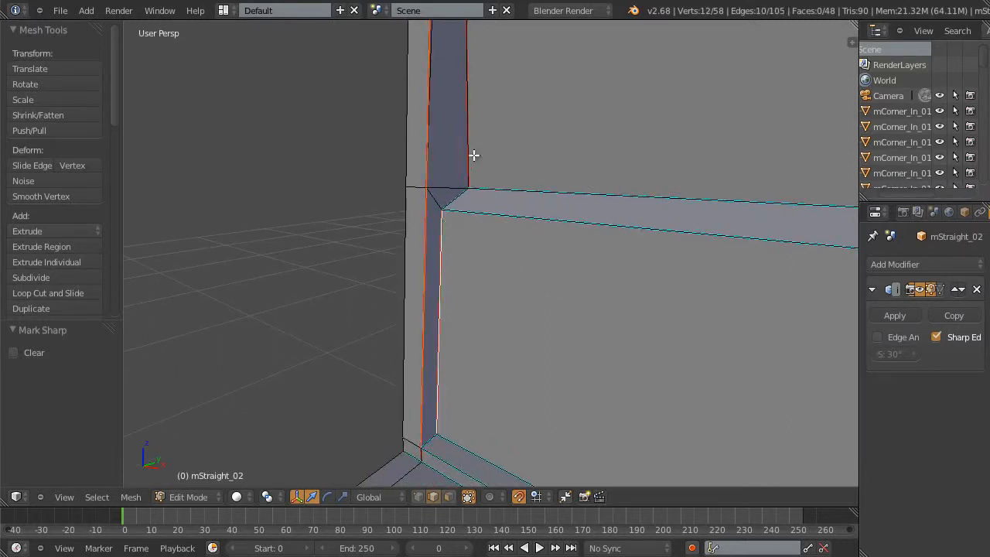
right_click(467, 143, "shift")
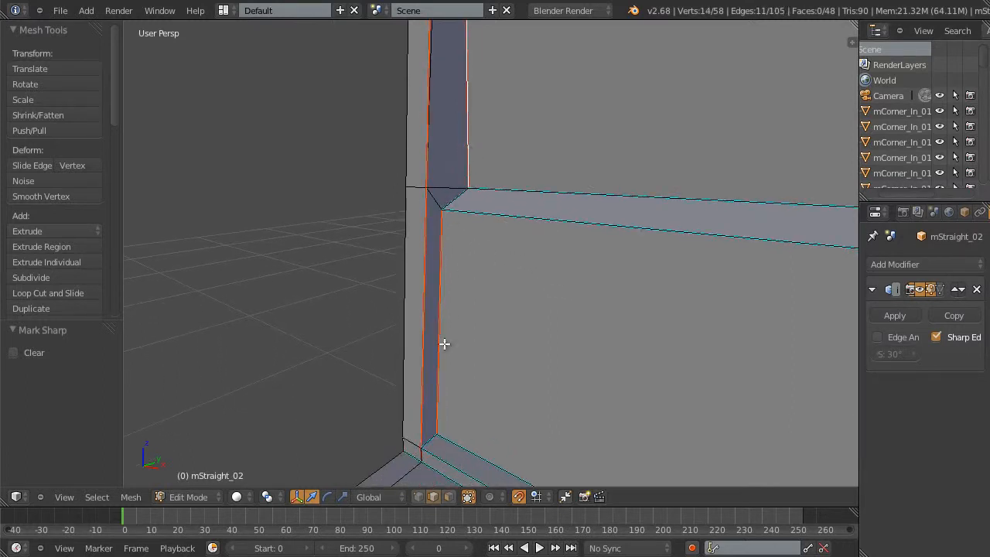
right_click(430, 438, "shift")
- Mark all selected left-hand post and cap edges sharp and clear the selection
middle_click_drag(492, 283, 627, 267)
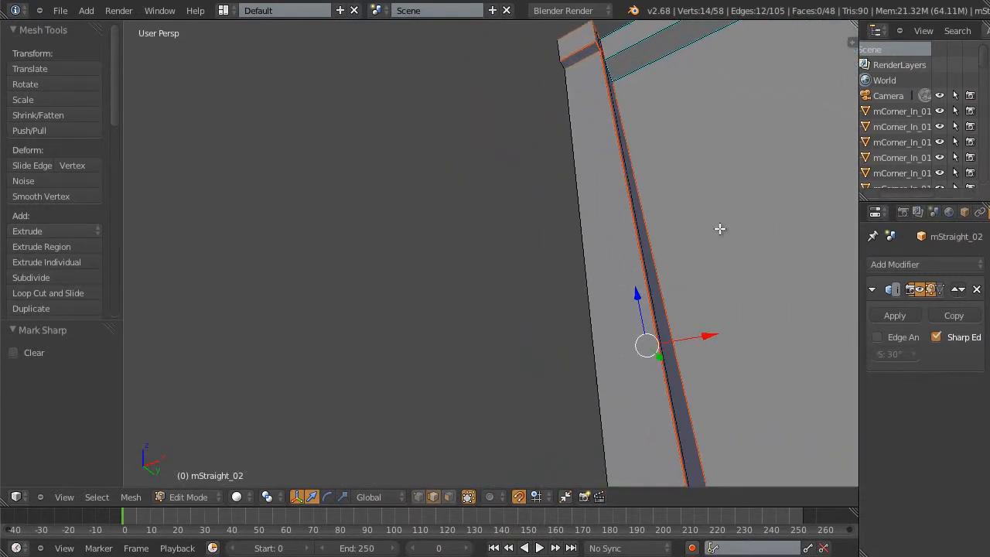
middle_click_drag(719, 228, 526, 273)
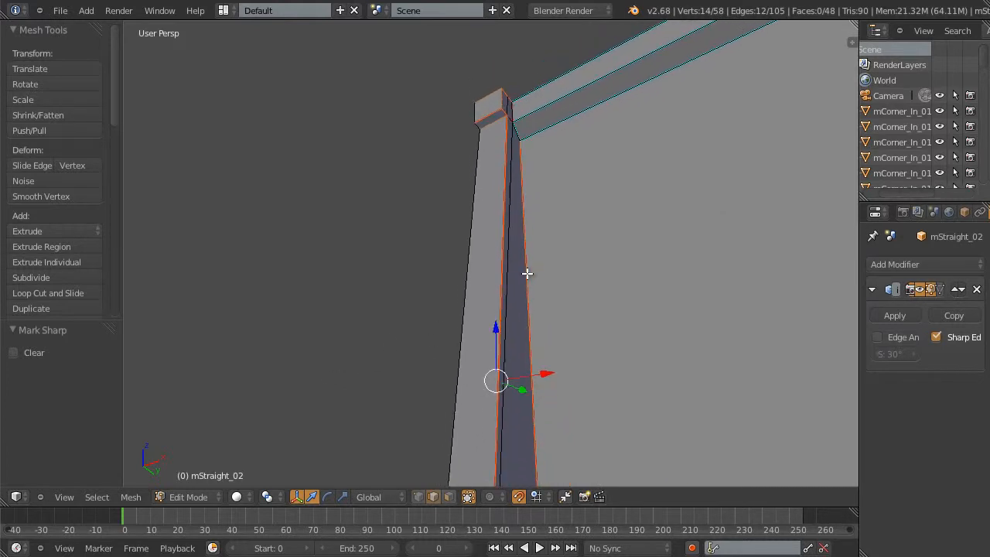
left_click(131, 496)
mouse_move(167, 298)
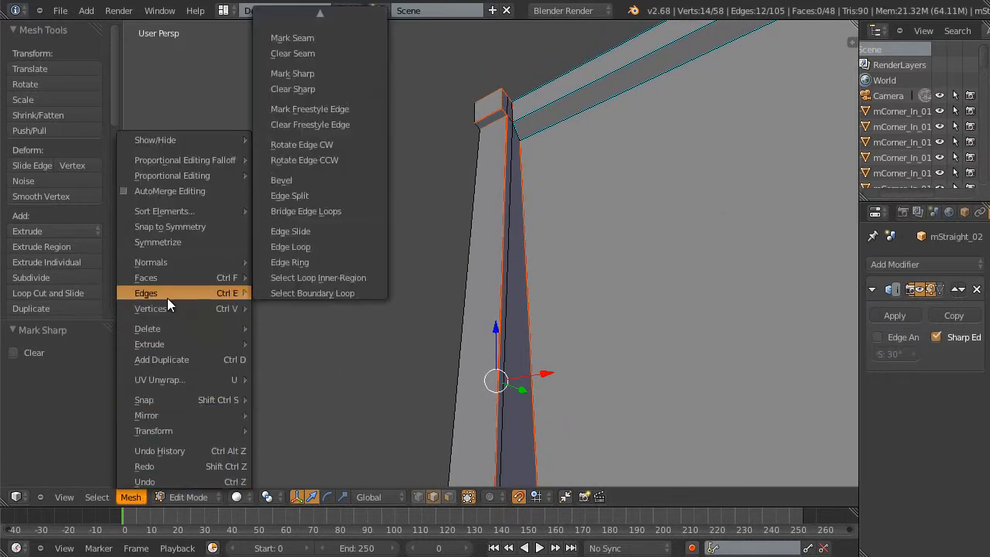
left_click(302, 74)
key("a")
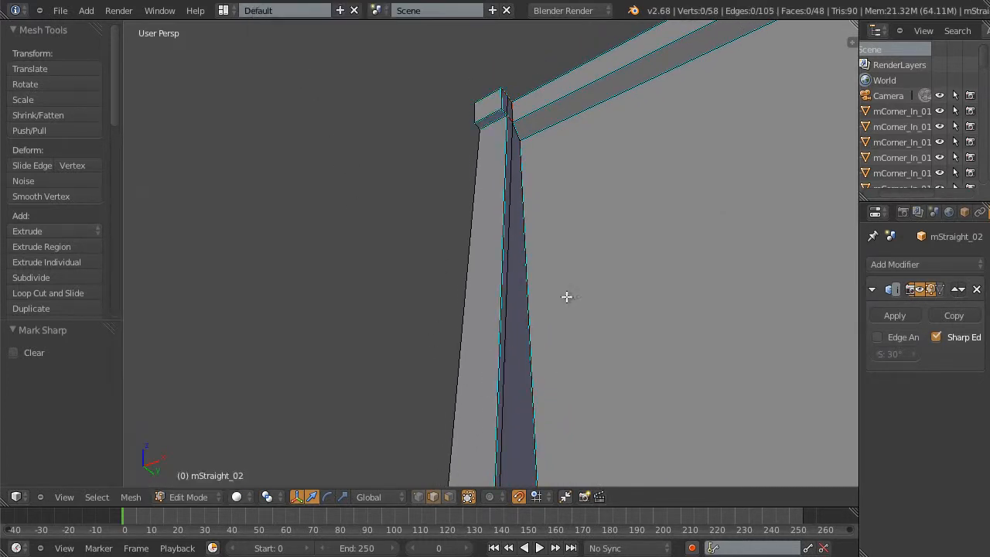
- Examine the wall module's shading in Object Mode and its marked sharp edges in Edit Mode
key("Tab")
scroll(676, 292, "down", 5)
middle_click_drag(625, 295, 632, 359)
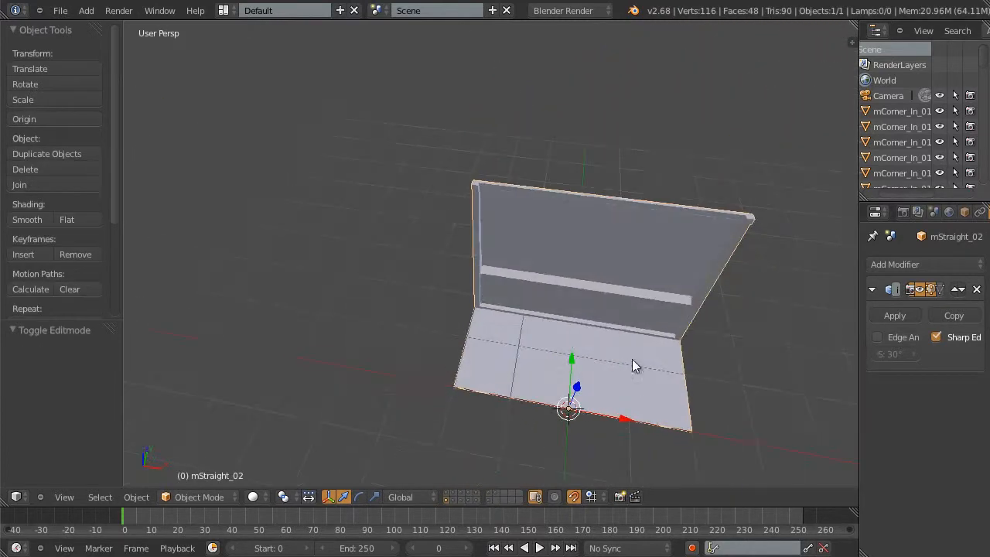
key("Tab")
middle_click_drag(605, 284, 510, 256)
scroll(555, 325, "up", 6)
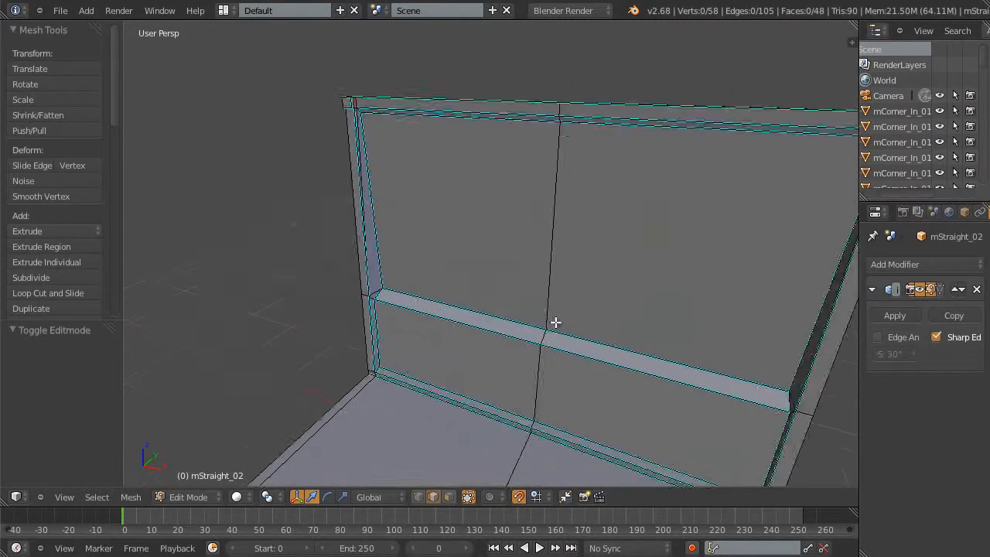
middle_click_drag(466, 229, 577, 286)
scroll(585, 309, "down", 5)
scroll(580, 289, "up", 2)
key("Tab")
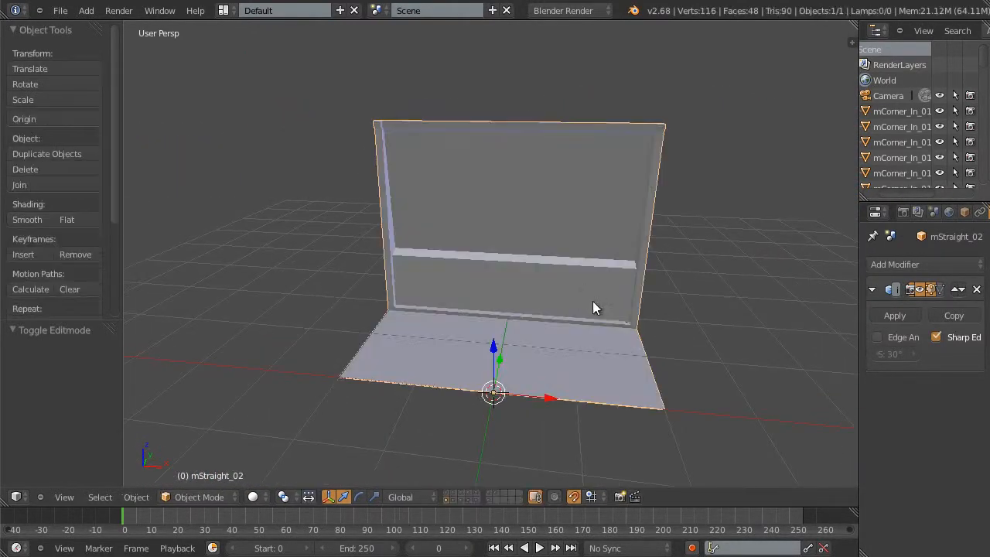
middle_click_drag(620, 309, 585, 279, "shift")
scroll(595, 298, "up", 1)
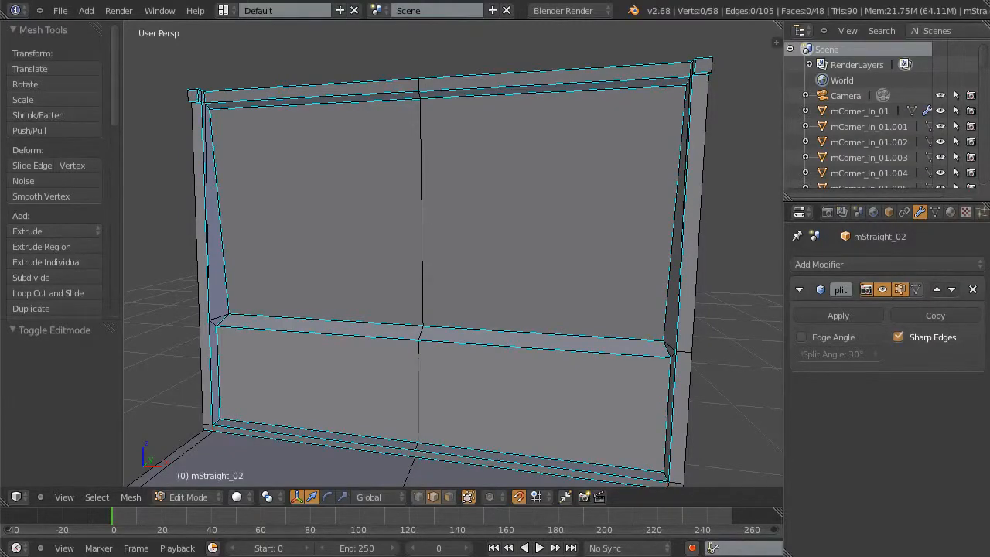
- Mark the short vertical edge between the left-hand cap and the top rail sharp, and clear the selection
right_click(203, 96)
key("KP_Decimal")
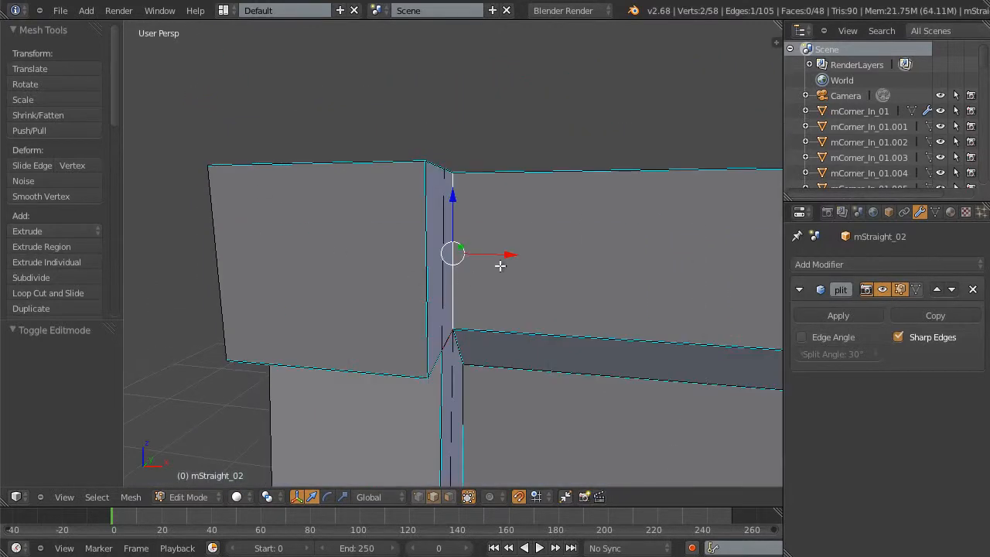
middle_click_drag(508, 256, 388, 233, "shift")
key("a")
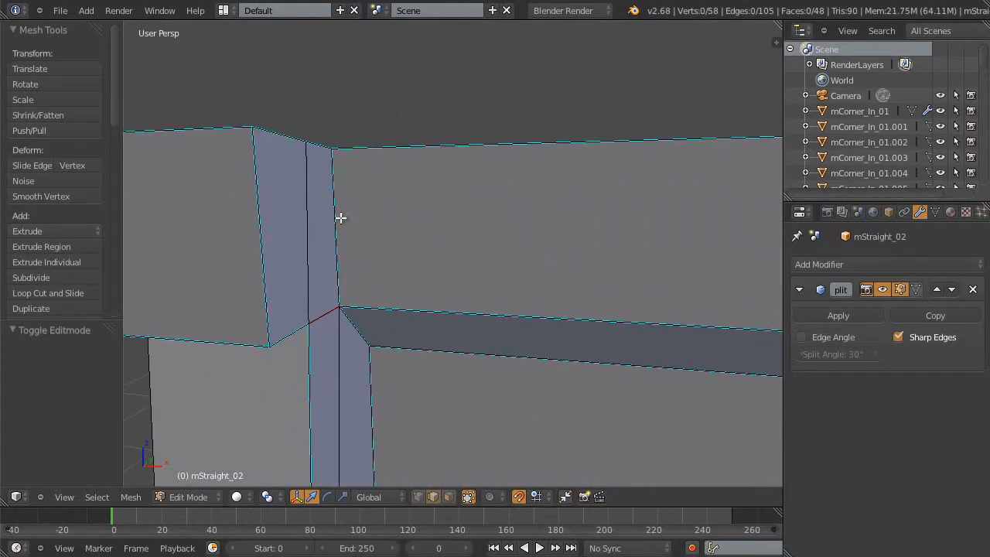
- Mark the matching vertical edge between the right-hand cap and the top rail sharp and return to Object Mode
scroll(532, 261, "down", 10)
middle_click_drag(533, 263, 464, 327, "shift")
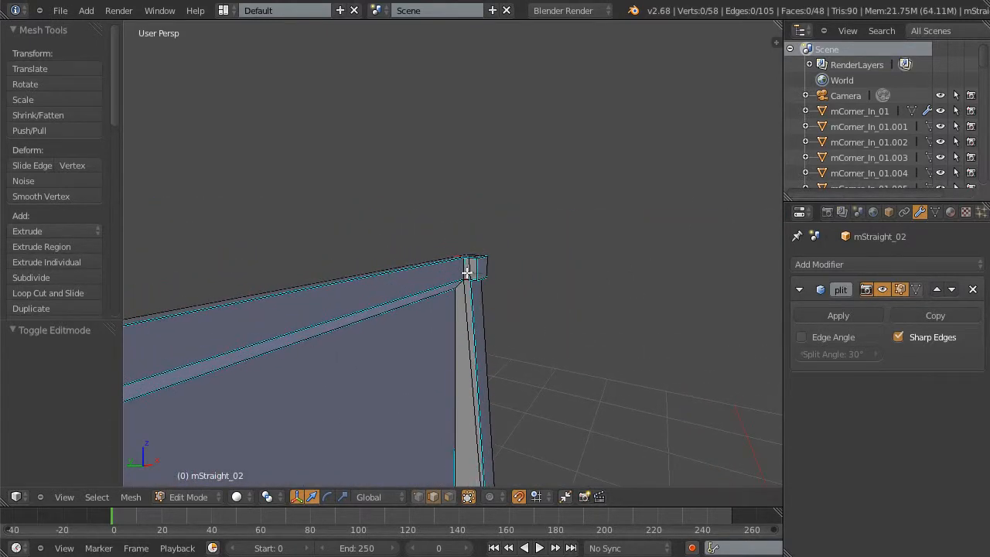
right_click(466, 273)
key("KP_Decimal")
scroll(478, 290, "down", 15)
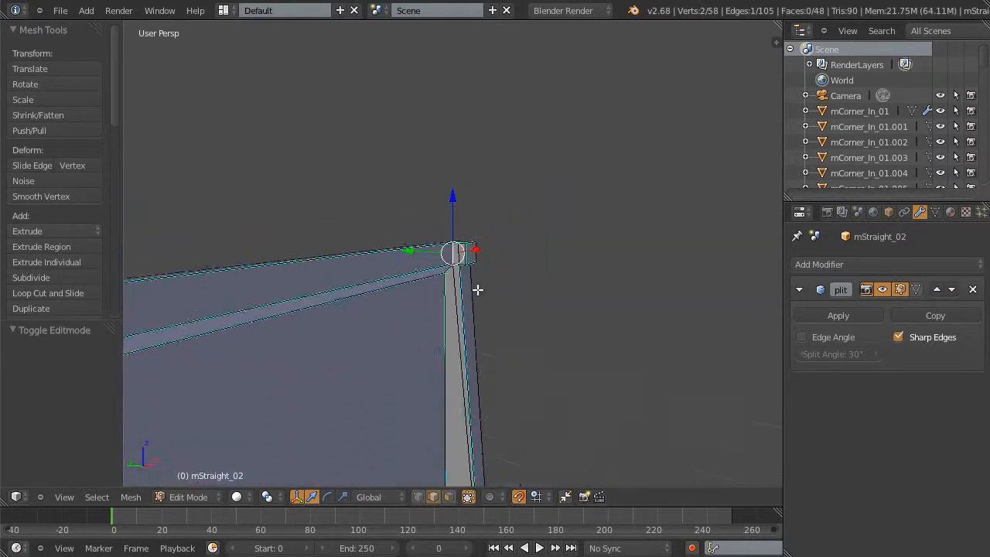
scroll(478, 290, "up", 2)
middle_click_drag(542, 345, 655, 314)
key("Tab")
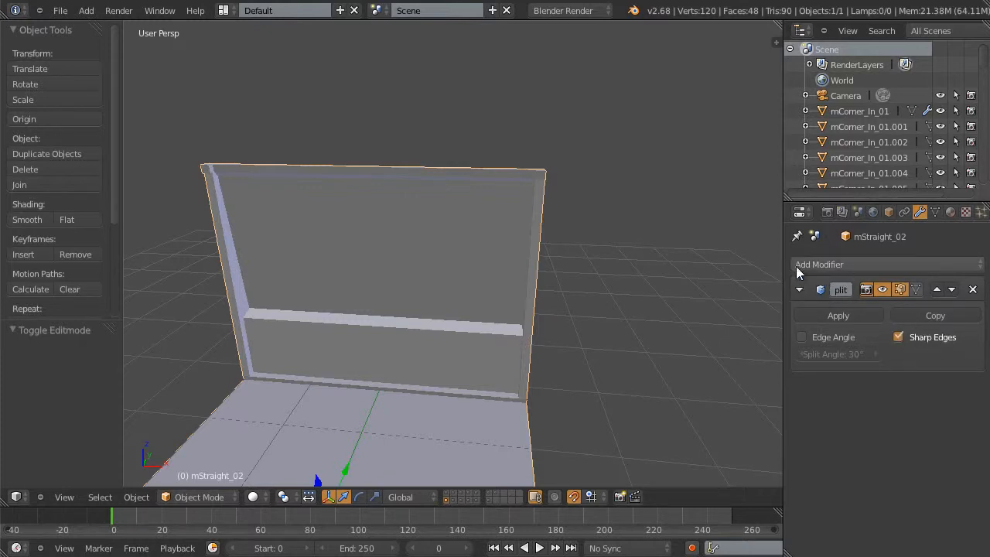
left_click(828, 264)
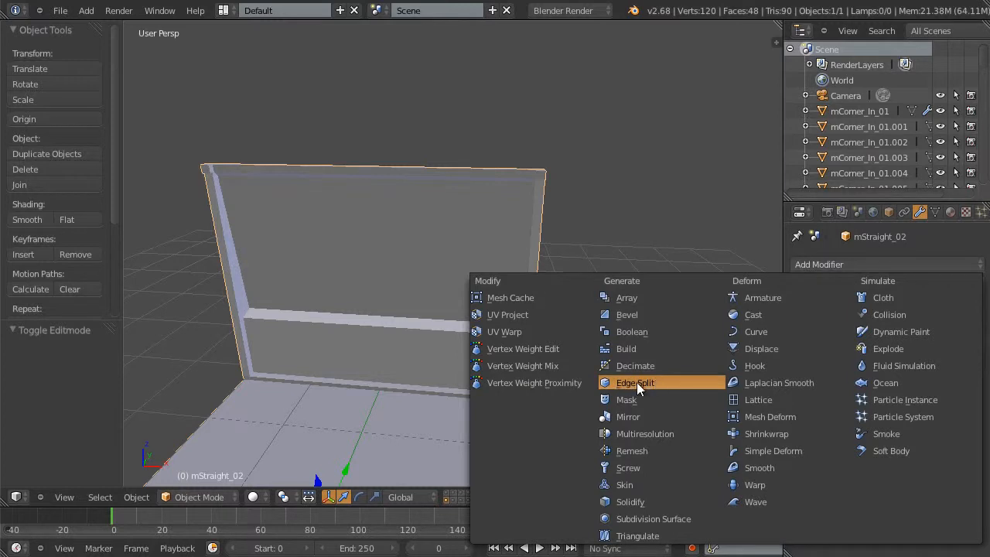
key("a")
middle_click_drag(626, 222, 520, 253)
right_click(492, 277)
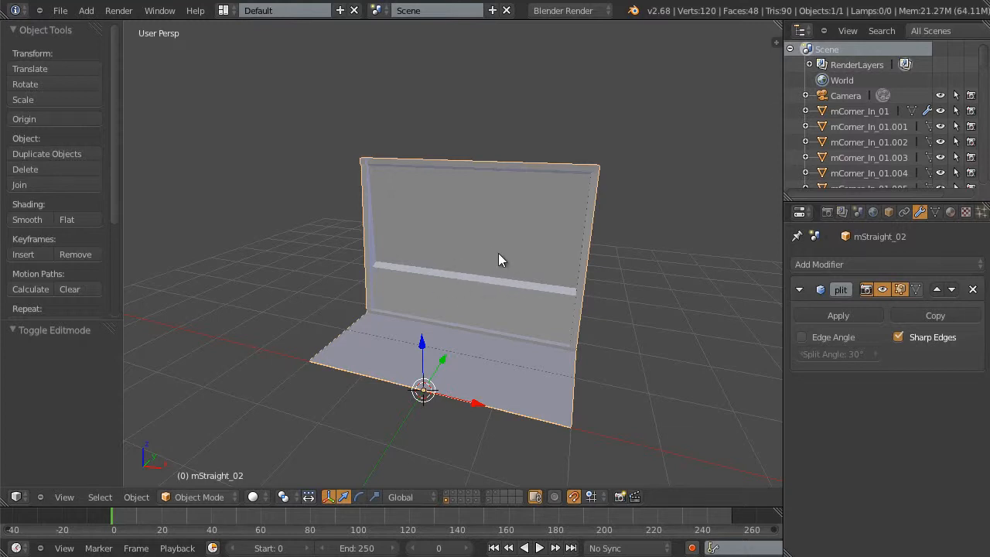
- Rotate the wall module to -90° on X and -90° on Y
mouse_move(773, 43)
left_mouse_down()
mouse_move(400, 47)
mouse_move(542, 47)
left_mouse_up()
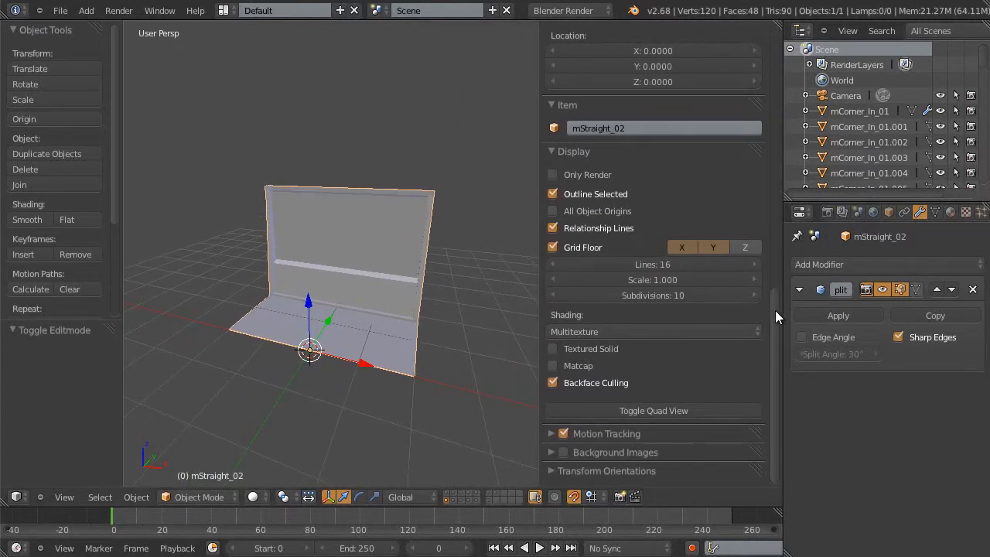
mouse_move(775, 310)
left_mouse_down()
mouse_move(784, 152)
mouse_move(774, 34)
left_mouse_up()
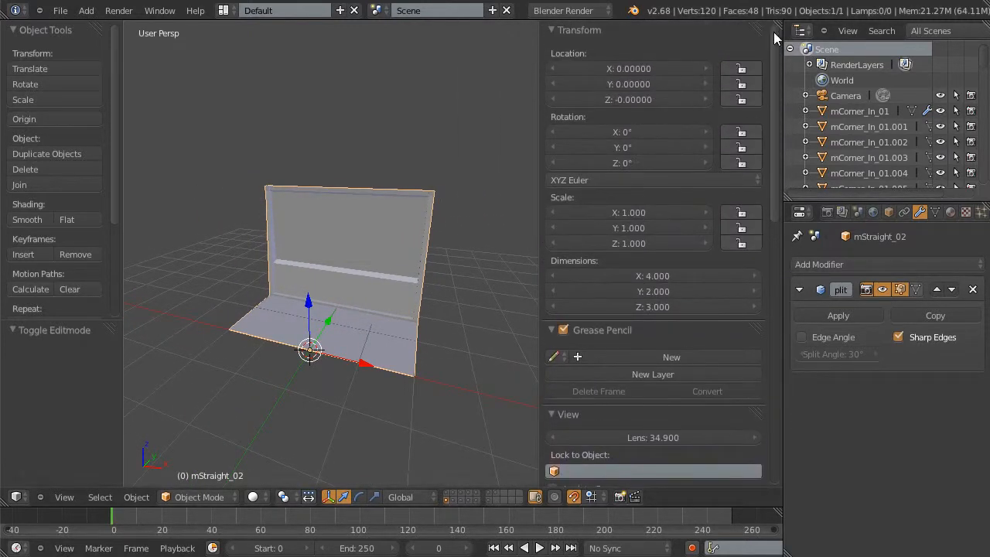
left_click(657, 130)
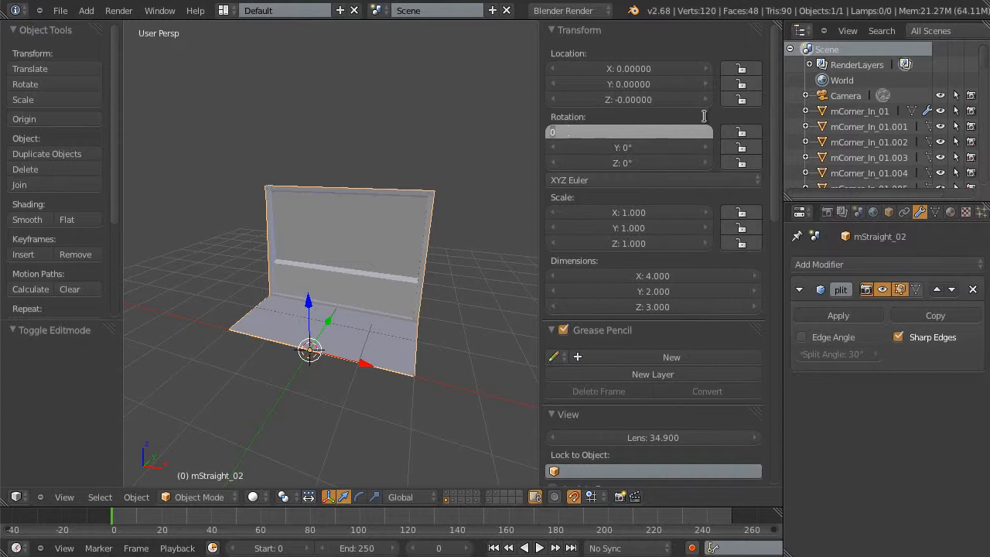
type("-90")
key("Return")
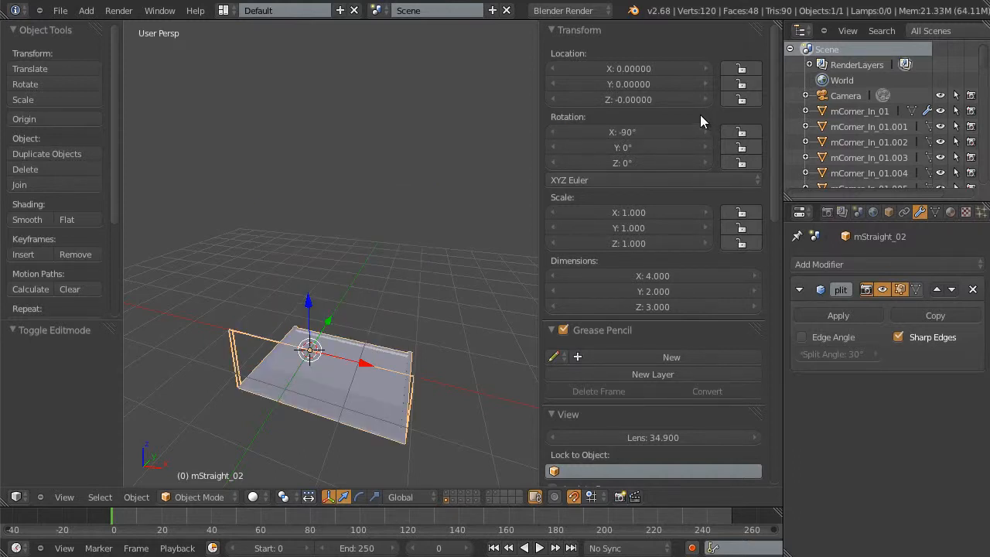
left_click(635, 147)
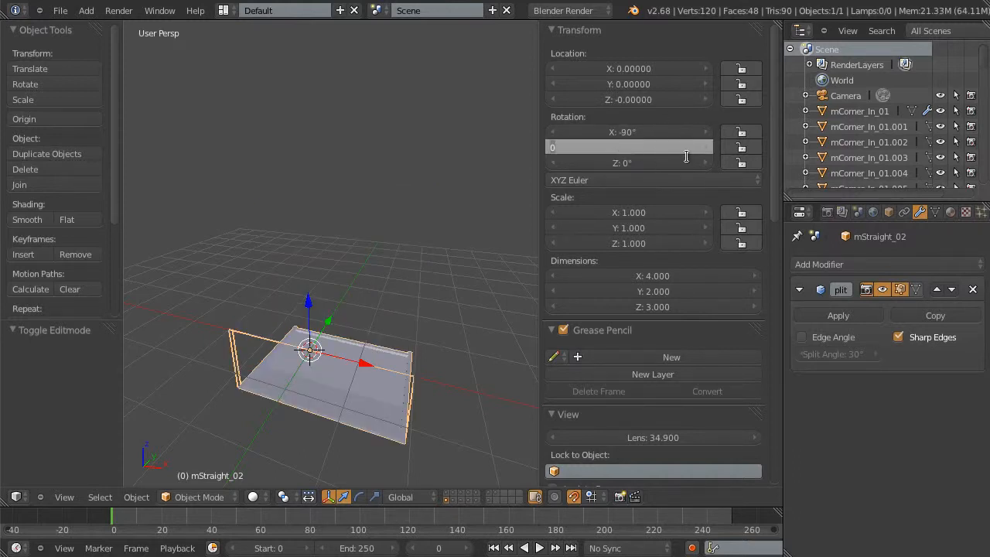
type("-90")
key("Return")
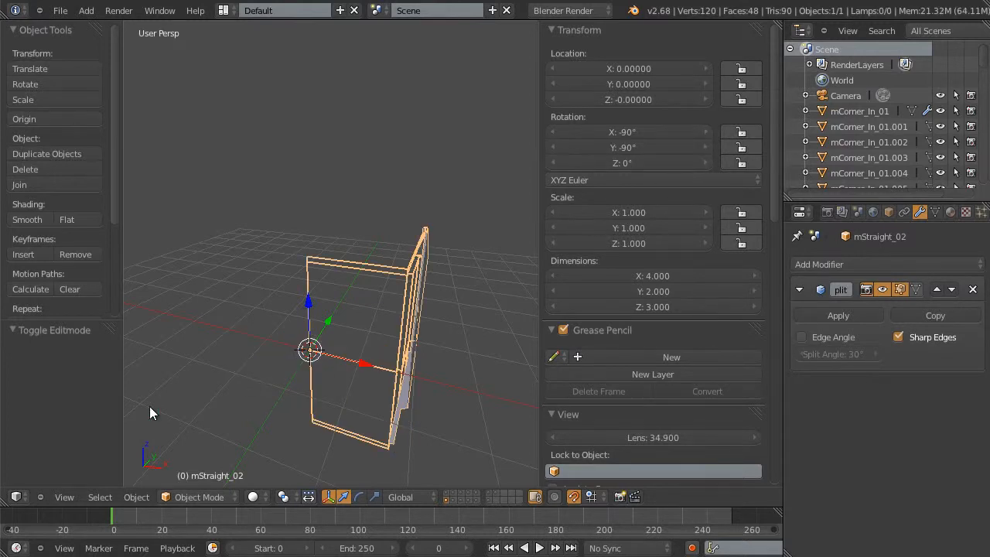
- Apply the wall module's rotation and hide its transform properties
left_click(132, 497)
mouse_move(178, 388)
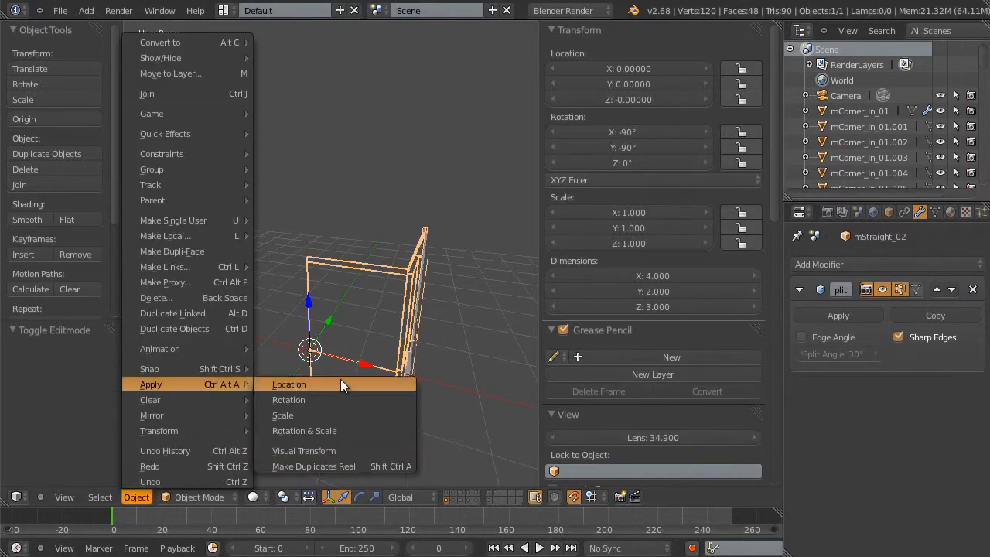
left_click(343, 399)
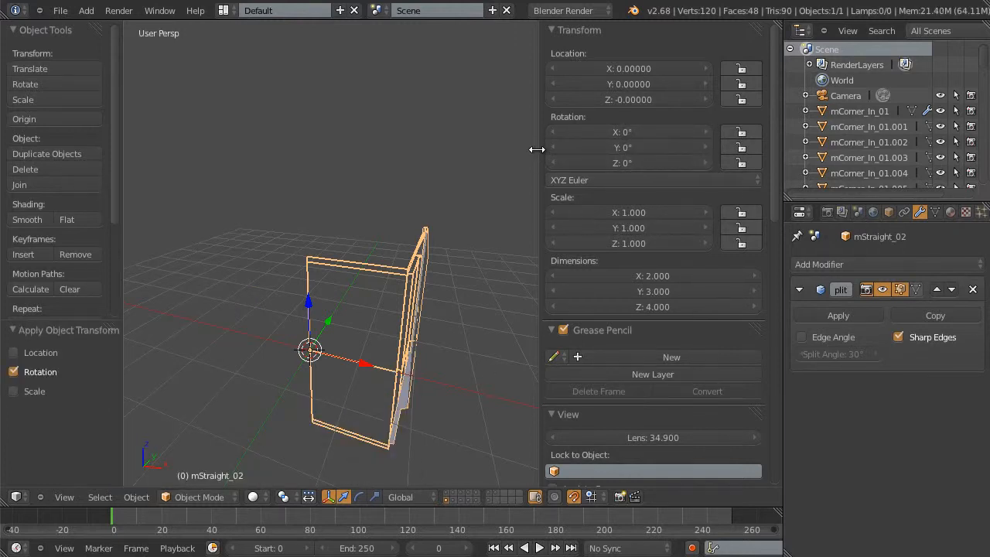
key("n")
scroll(454, 326, "down", 2)
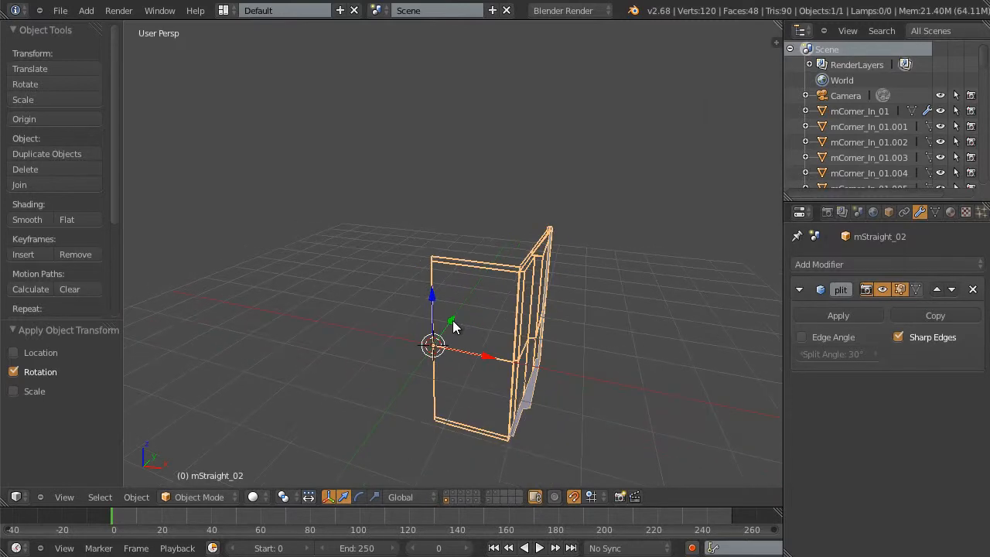
middle_click_drag(454, 327, 457, 372)
- Export the selected wall module as an Autodesk FBX named straight_section_01.fbx in the module_03 folder, keeping Selected Objects and Apply Modifiers enabled
left_click(54, 13)
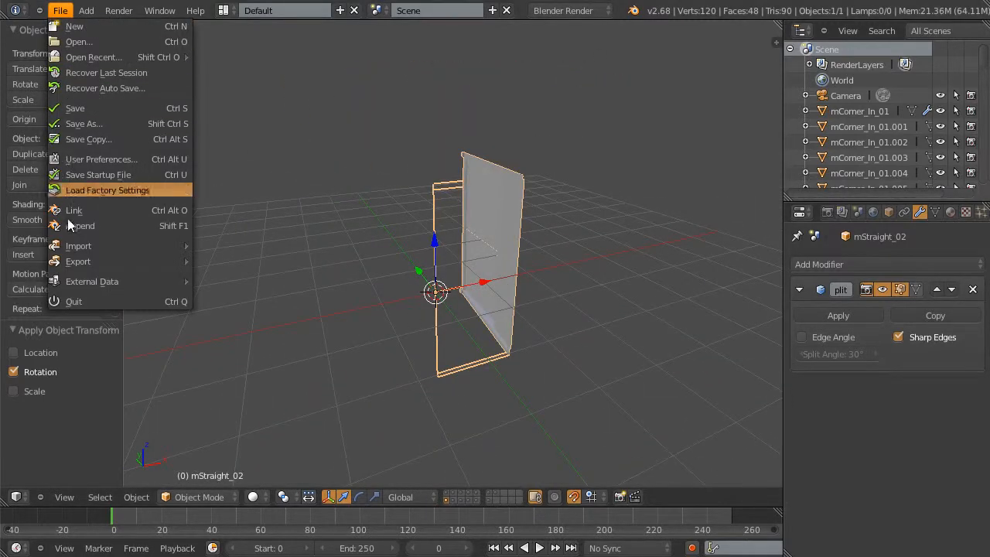
mouse_move(71, 261)
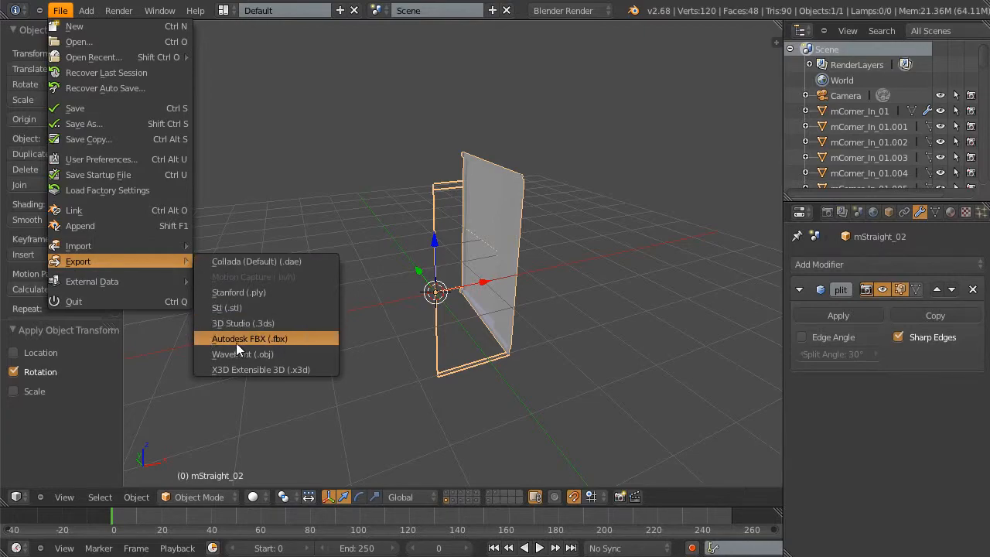
left_click(297, 338)
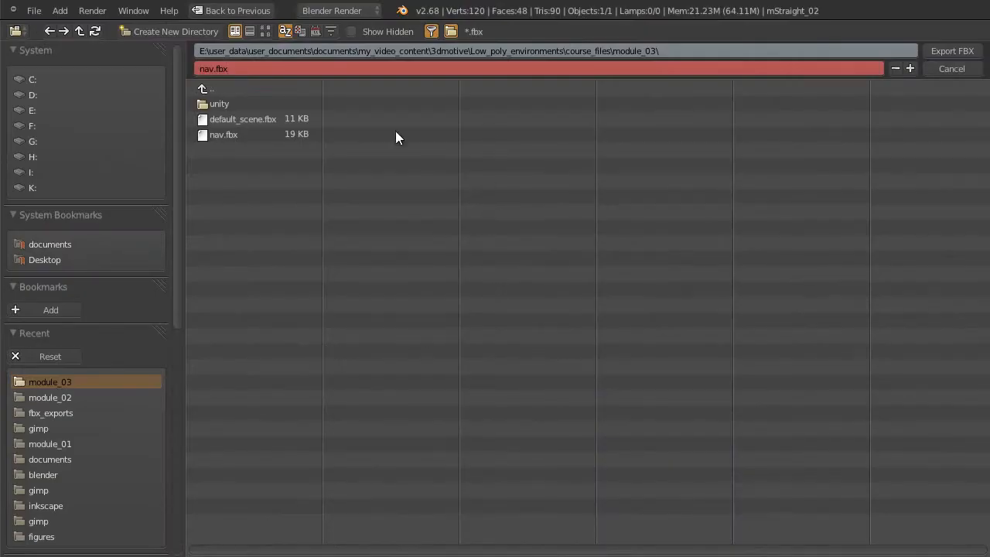
left_click(211, 69)
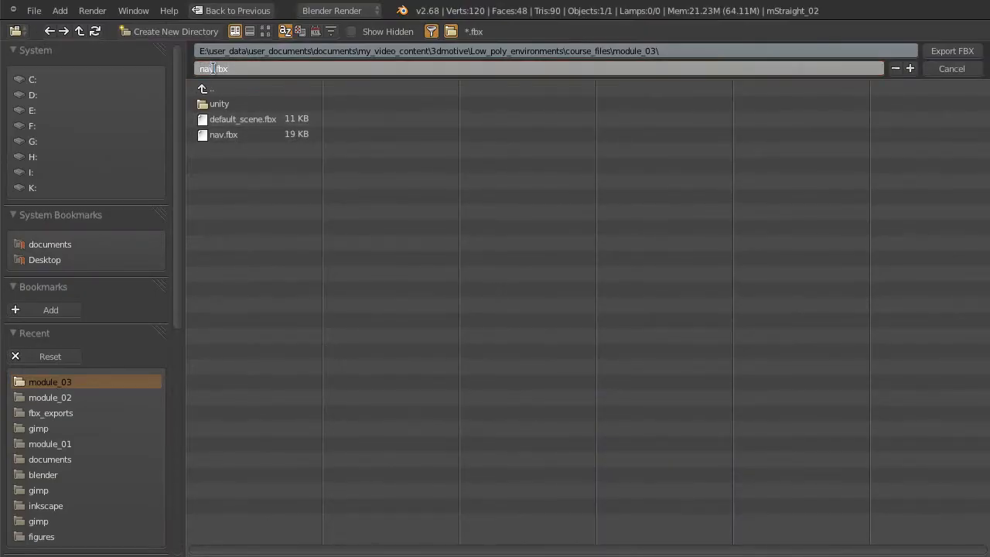
key("BackSpace")
key("BackSpace")
key("BackSpace")
type("straight_section_01")
key("Return")
left_click_drag(173, 153, 182, 387)
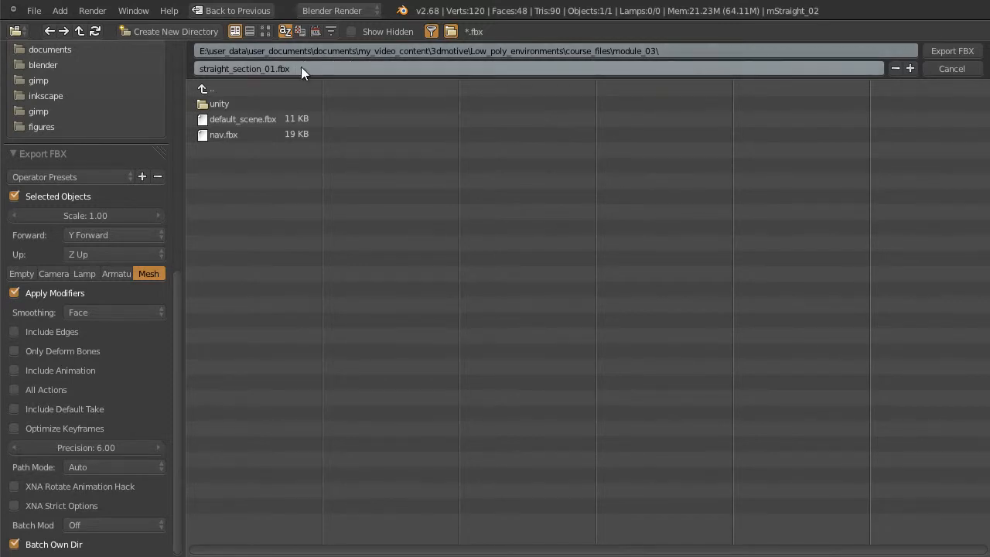
left_click(943, 52)
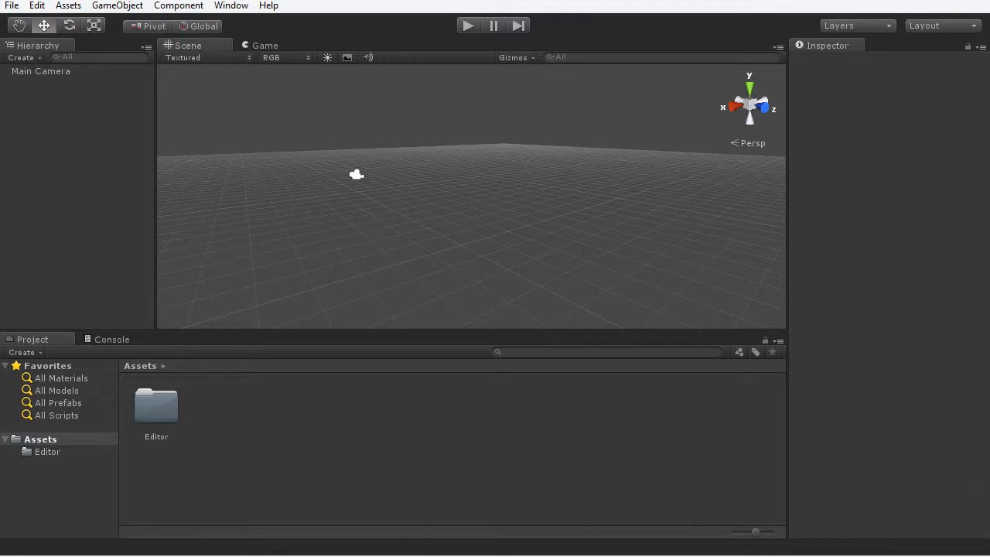
- Import straight_edge_02.fbx from the module_03 folder into the Unity project's Assets folder and minimise the file window
left_click_drag(259, 495, 474, 238)
left_click(130, 445, "ctrl")
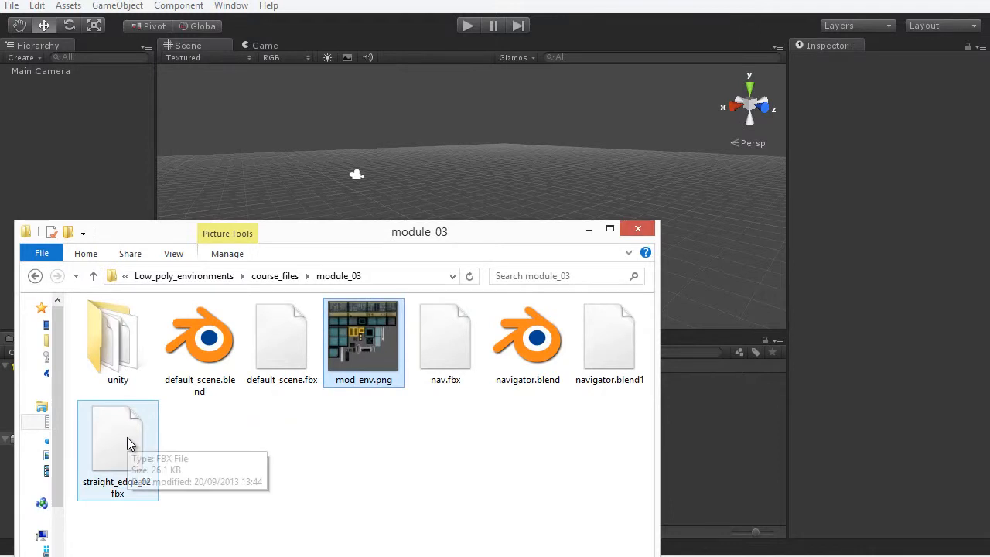
left_click_drag(107, 449, 705, 447)
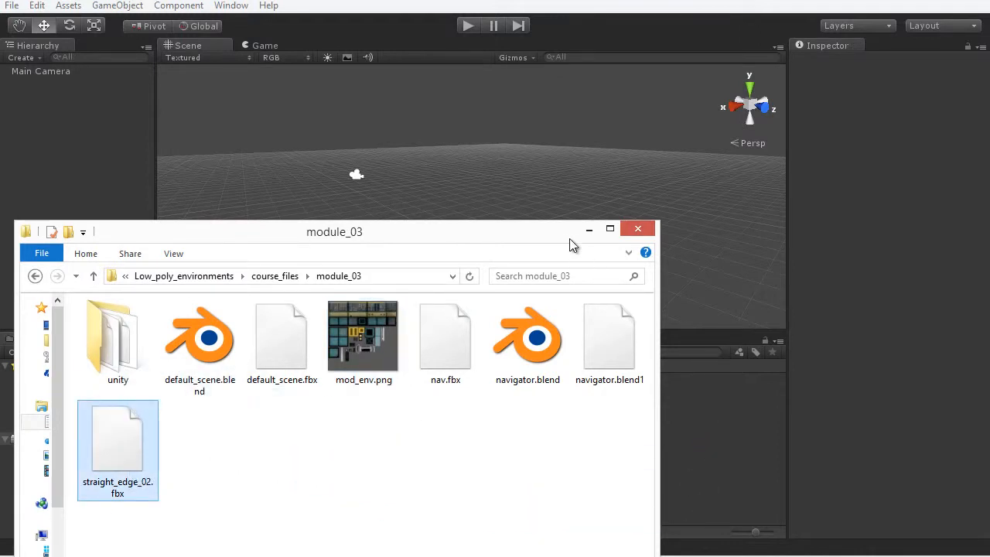
left_click(589, 229)
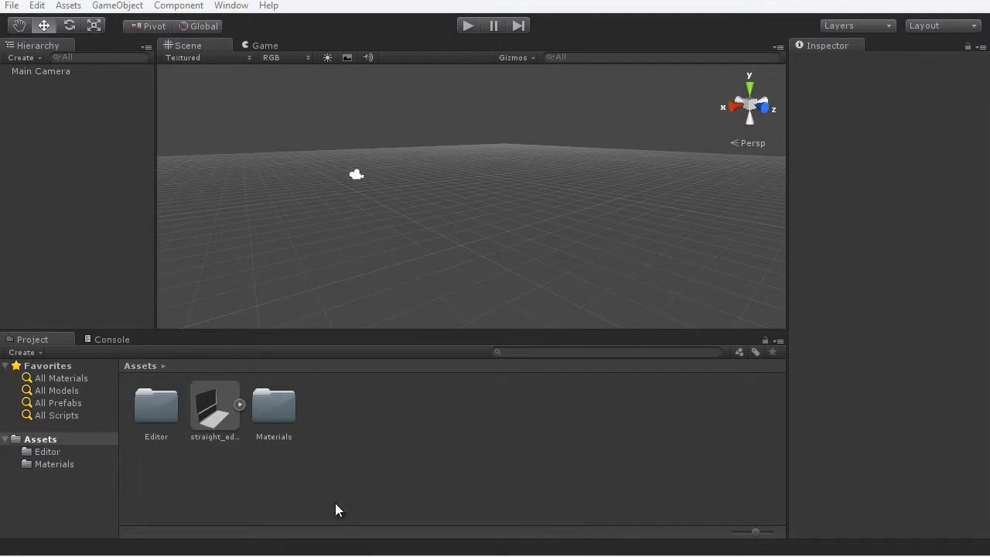
- Inspect the imported straight_edge_02 model's preview and import settings, and the mod_env material in the Materials folder
left_click(223, 422)
left_click_drag(900, 456, 869, 433)
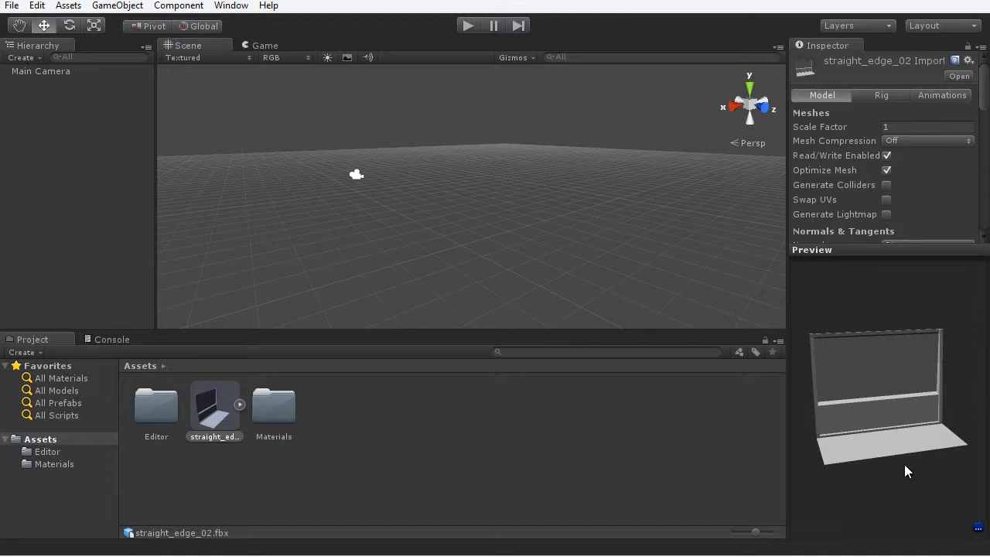
mouse_move(905, 465)
left_mouse_down()
mouse_move(950, 461)
mouse_move(902, 464)
left_mouse_up()
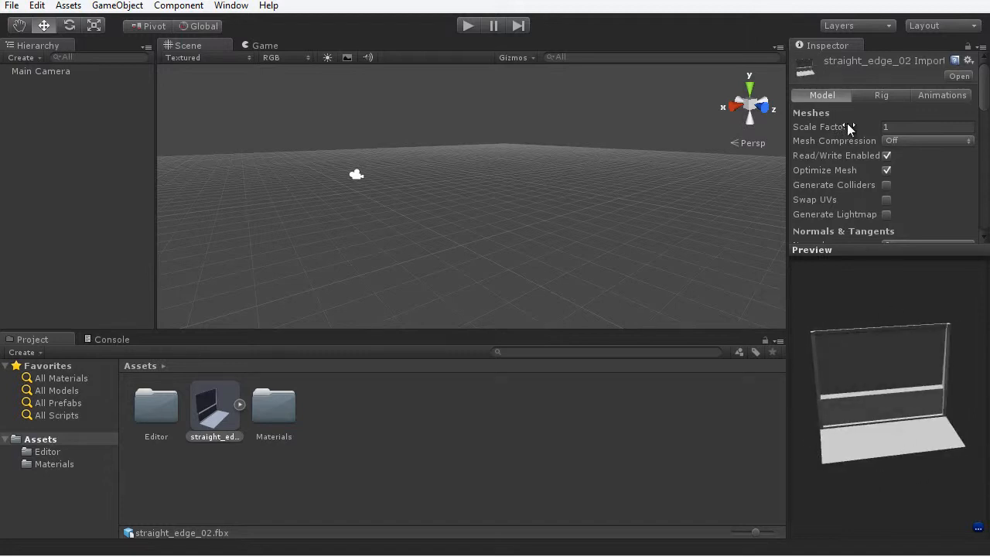
double_click(274, 406)
left_click(151, 417)
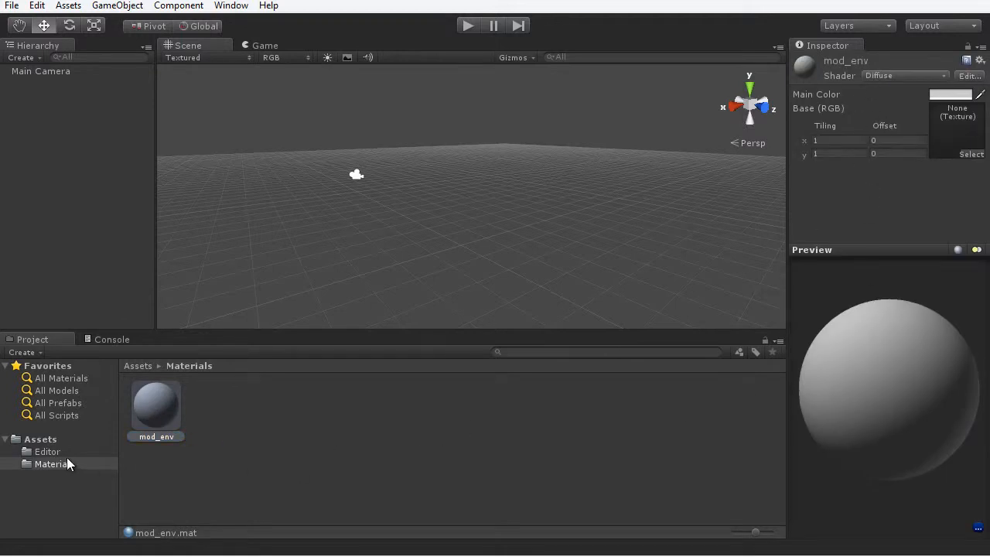
- Create a new folder named Texture in Assets
left_click(40, 439)
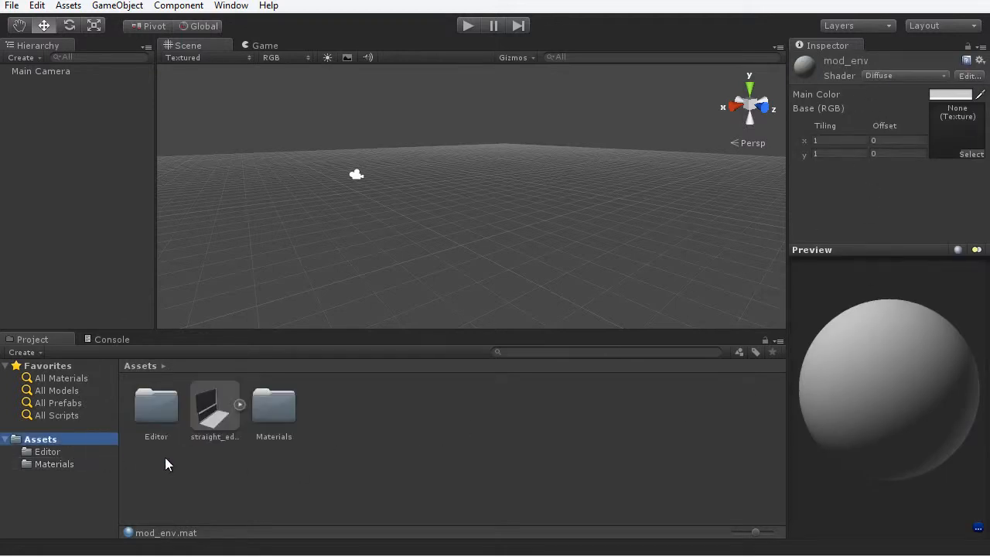
right_click(434, 451)
mouse_move(528, 460)
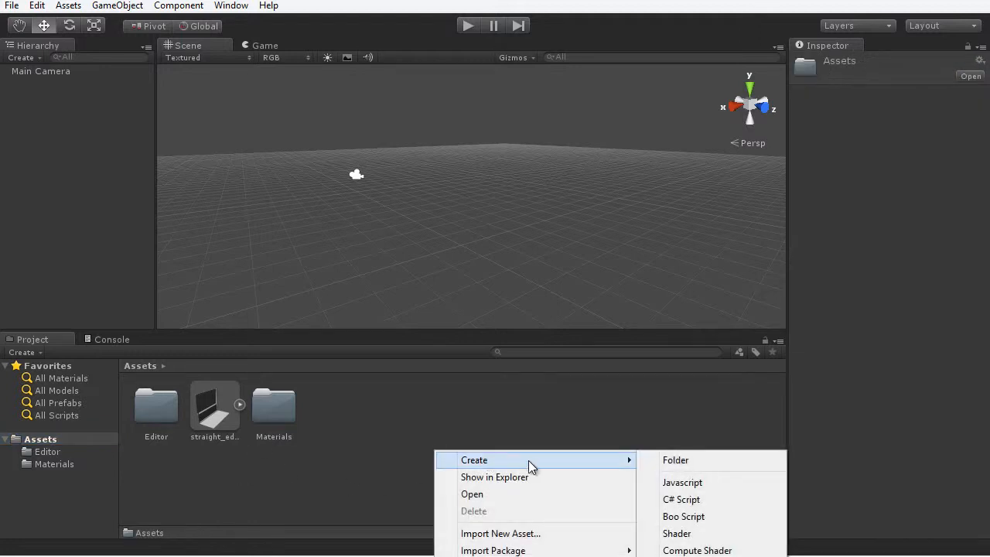
left_click(674, 460)
type("Textu")
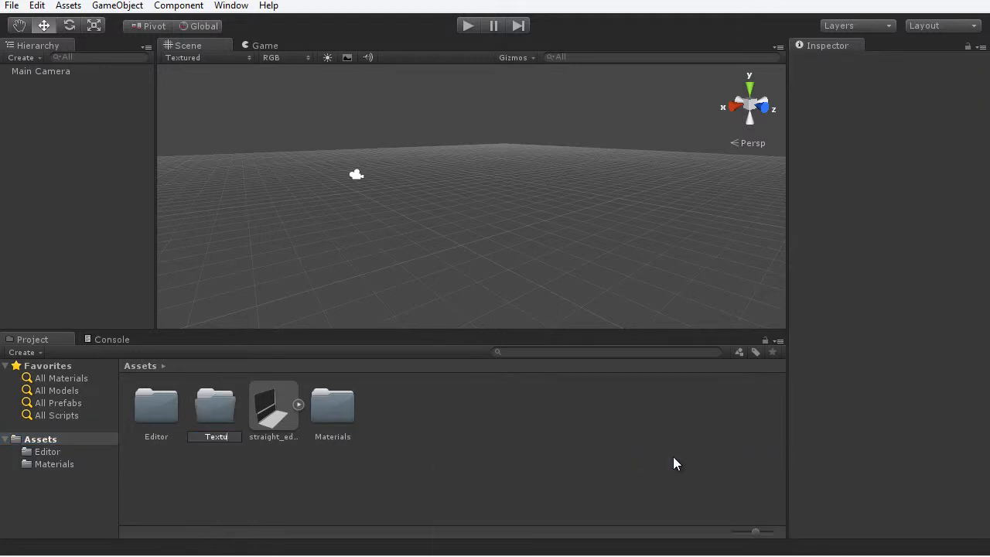
type("re")
key("Return")
- Import mod_env.png from the module_03 folder into the Texture folder and minimise the file window
double_click(333, 406)
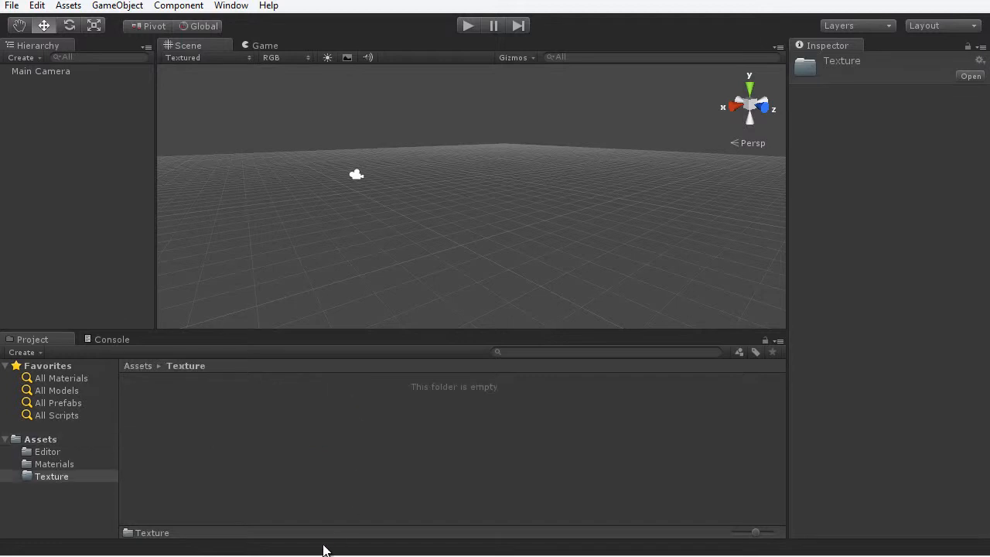
left_click_drag(298, 555, 309, 253)
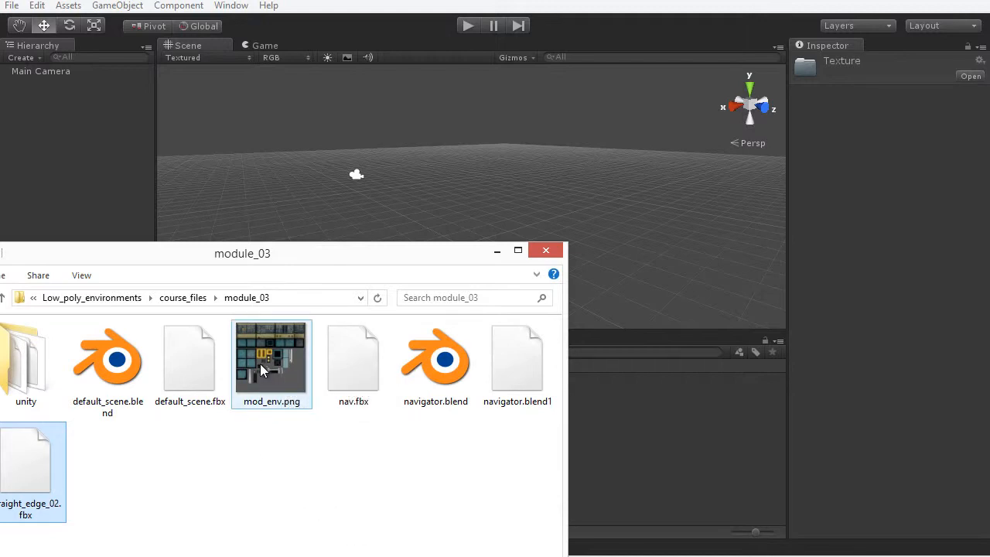
left_click_drag(273, 360, 670, 447)
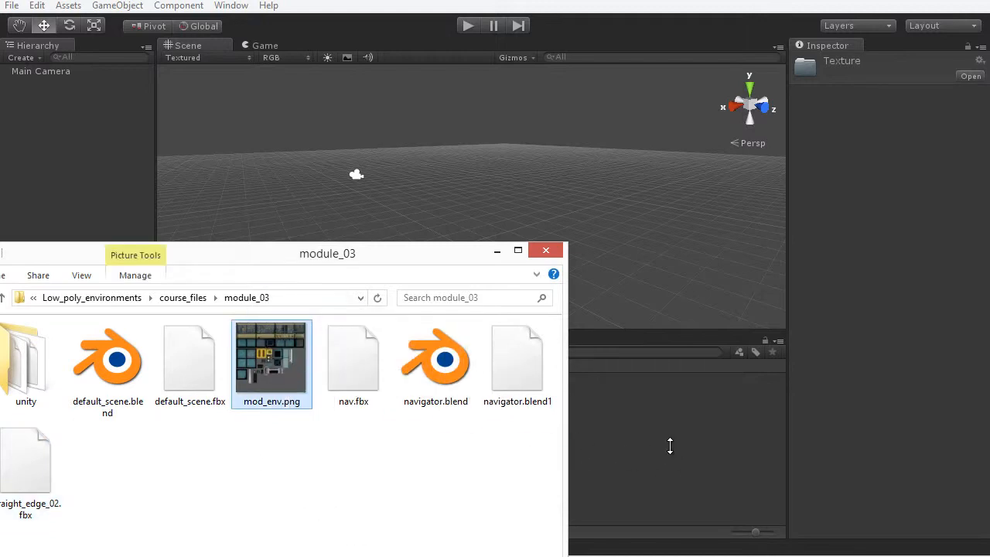
left_click(497, 249)
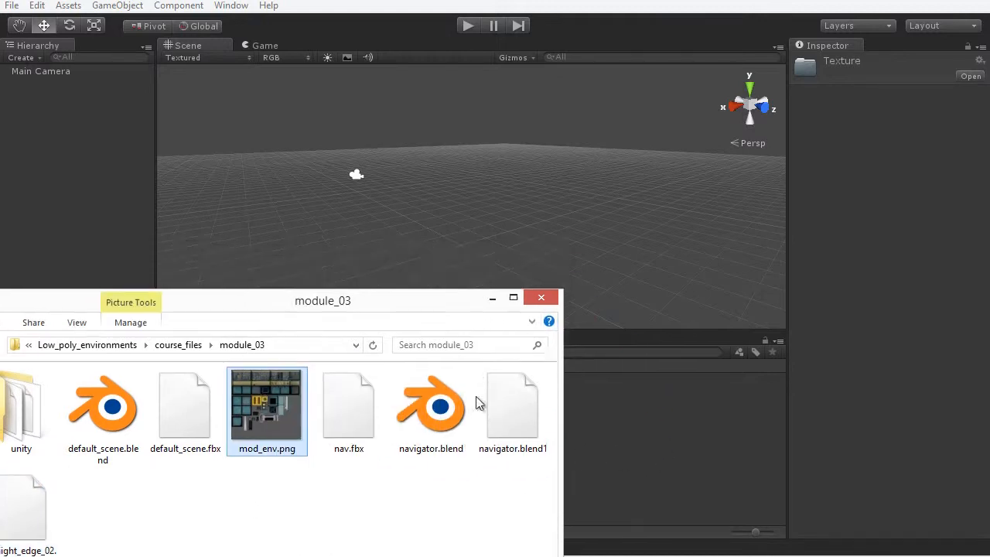
- Set the mod_env texture's maximum size to 4096 and apply the import setting
left_click(181, 417)
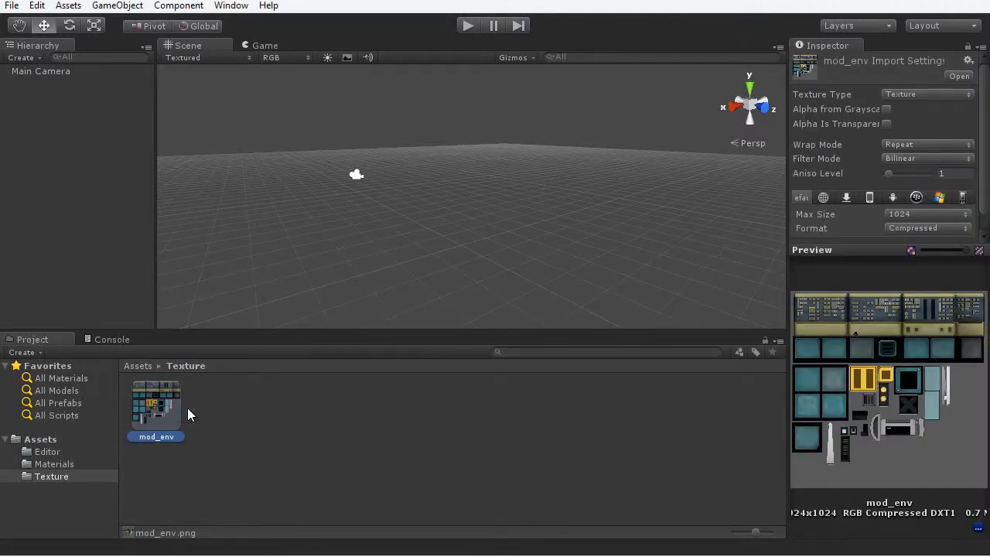
left_click(917, 214)
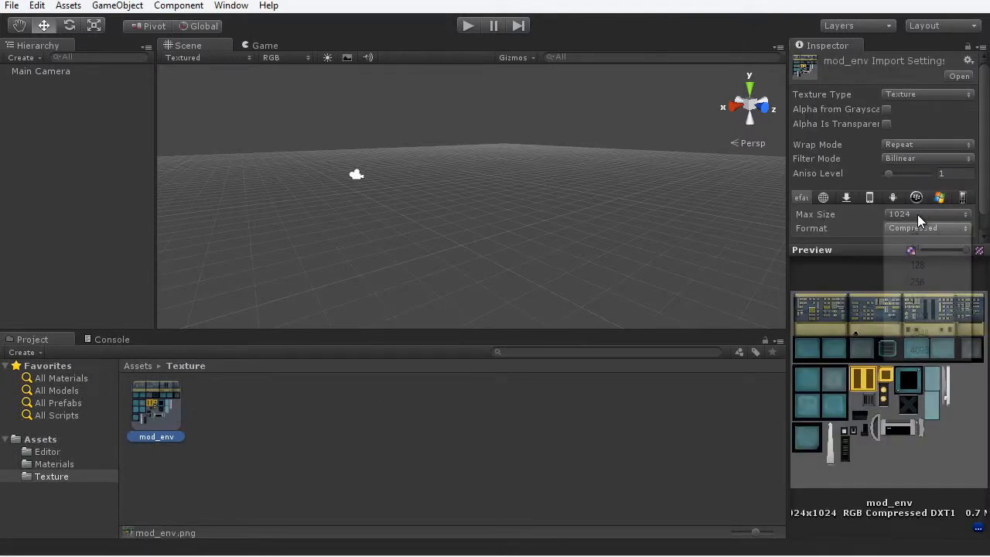
left_click(920, 350)
scroll(982, 151, "down", 1)
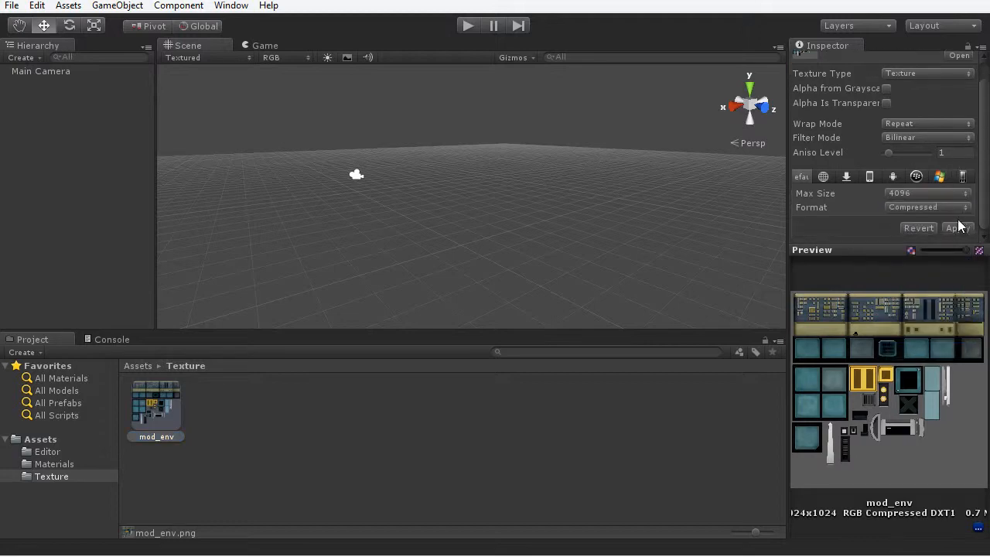
left_click(957, 228)
left_click(921, 195)
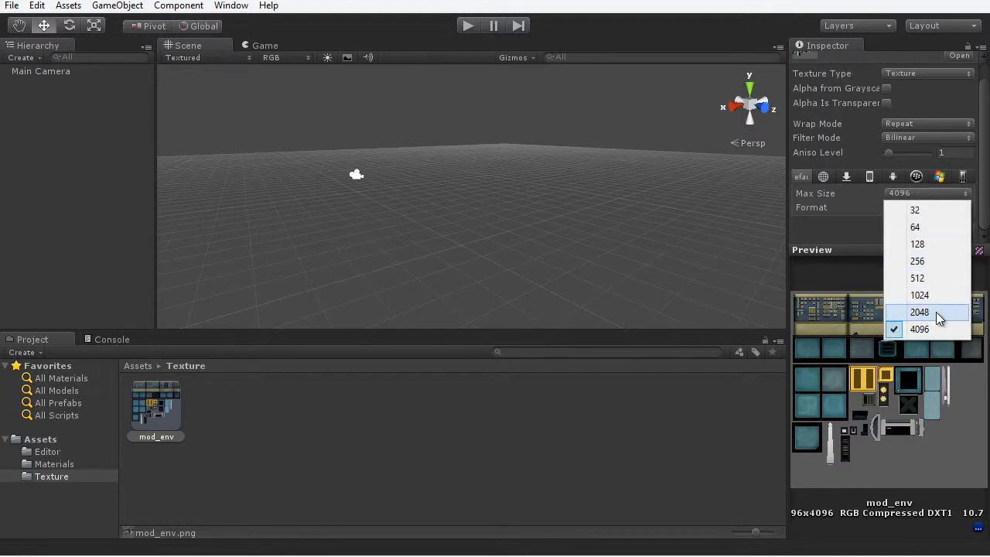
left_click(855, 425)
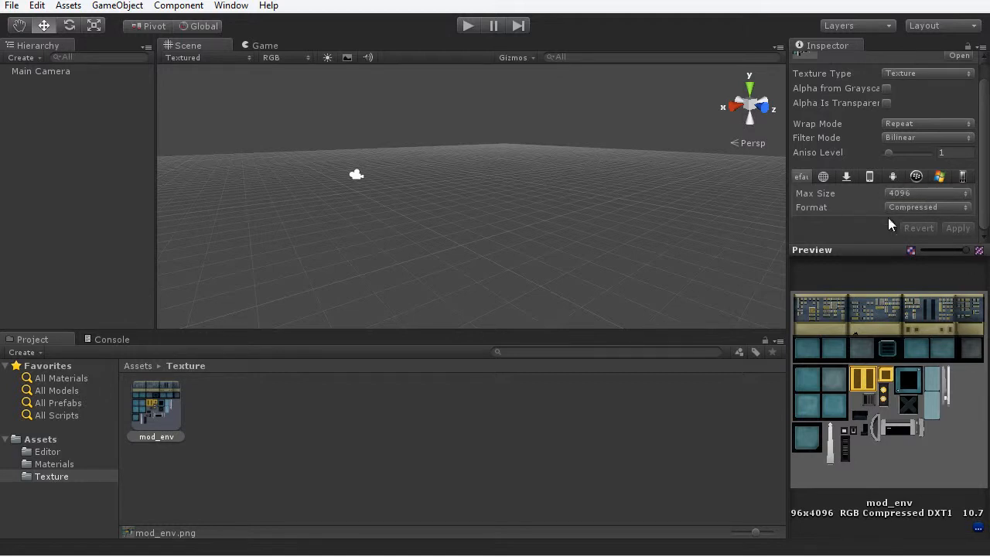
- Assign the mod_env texture as the Base (RGB) map of the mod_env material
left_click(45, 465)
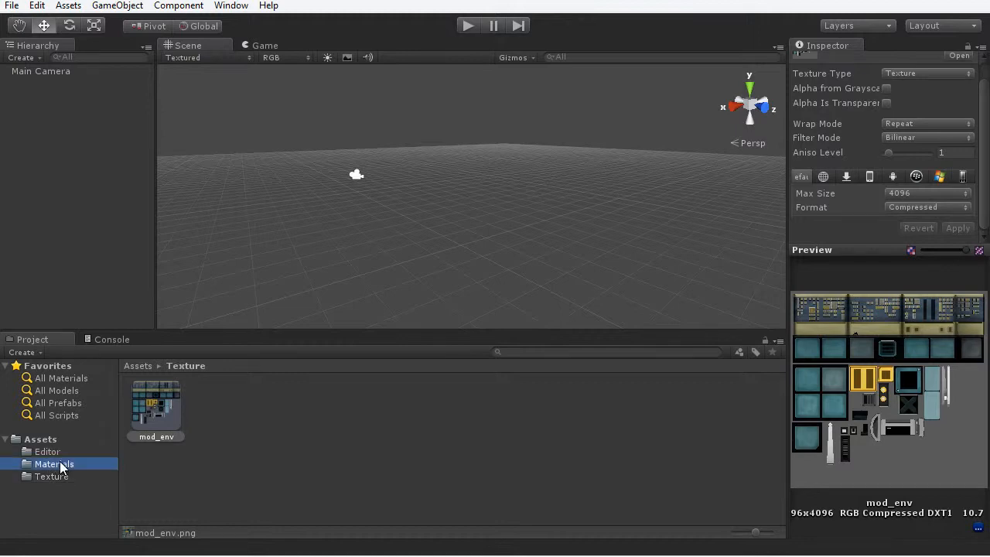
left_click(151, 414)
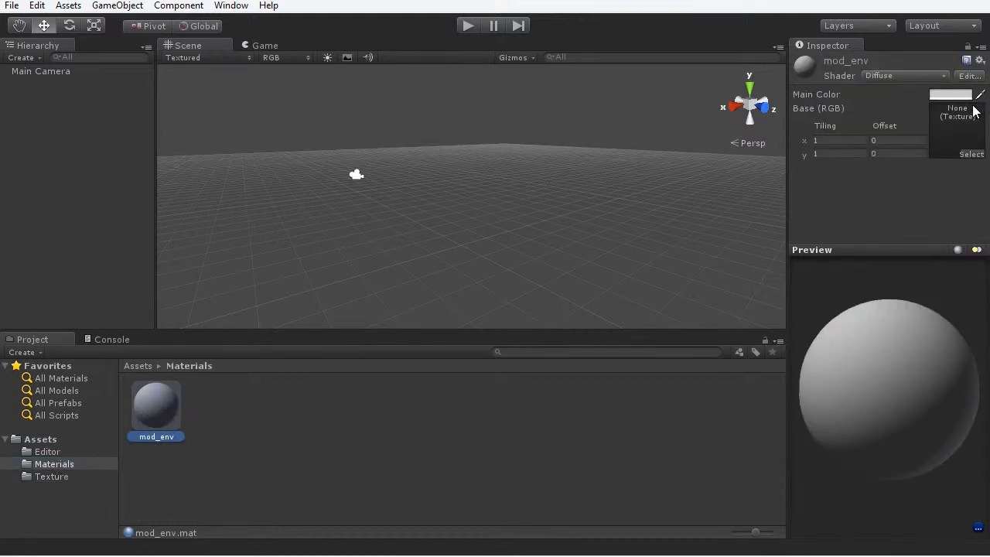
left_click(968, 155)
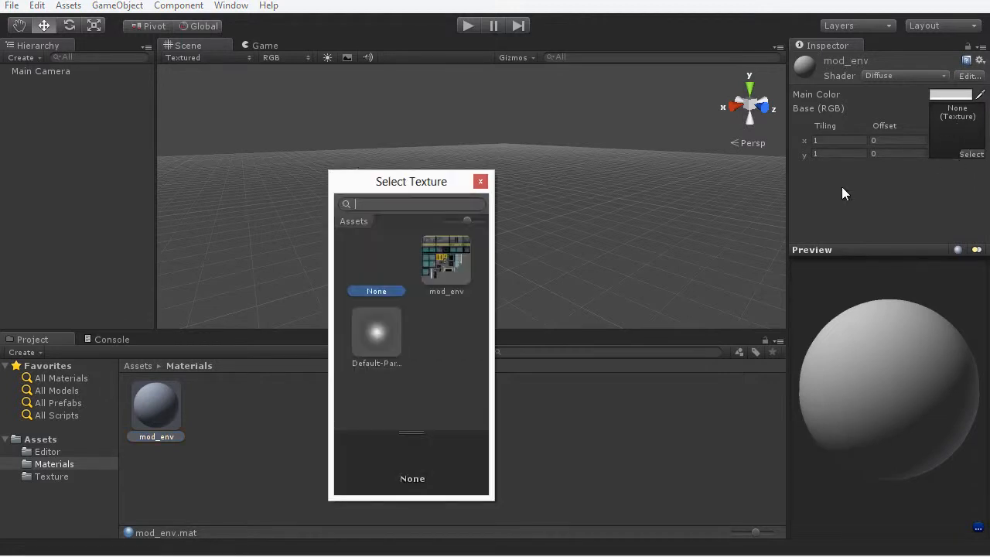
left_click(446, 274)
left_click(481, 181)
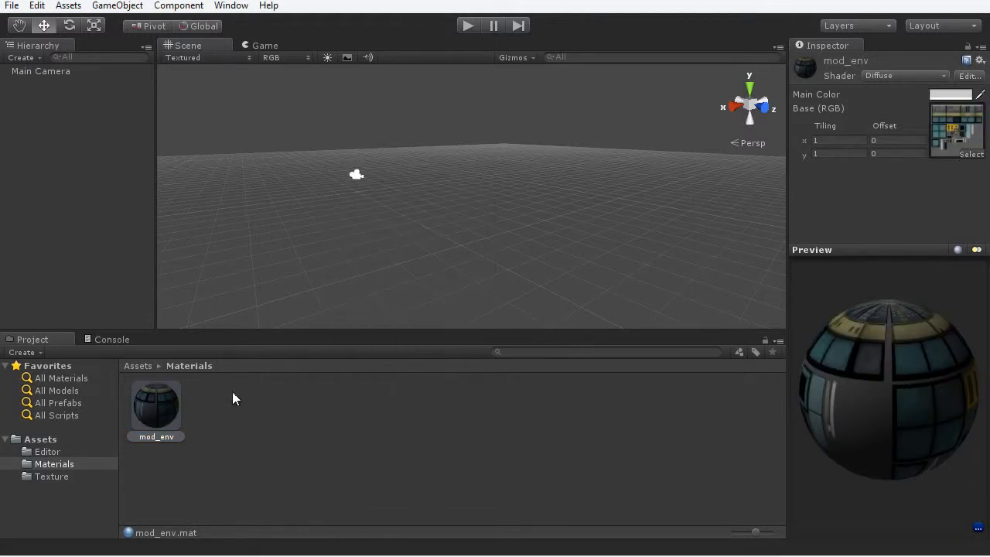
- Check the textured preview of straight_edge_02 in Assets and place the model in the scene
left_click(42, 439)
left_click(203, 421)
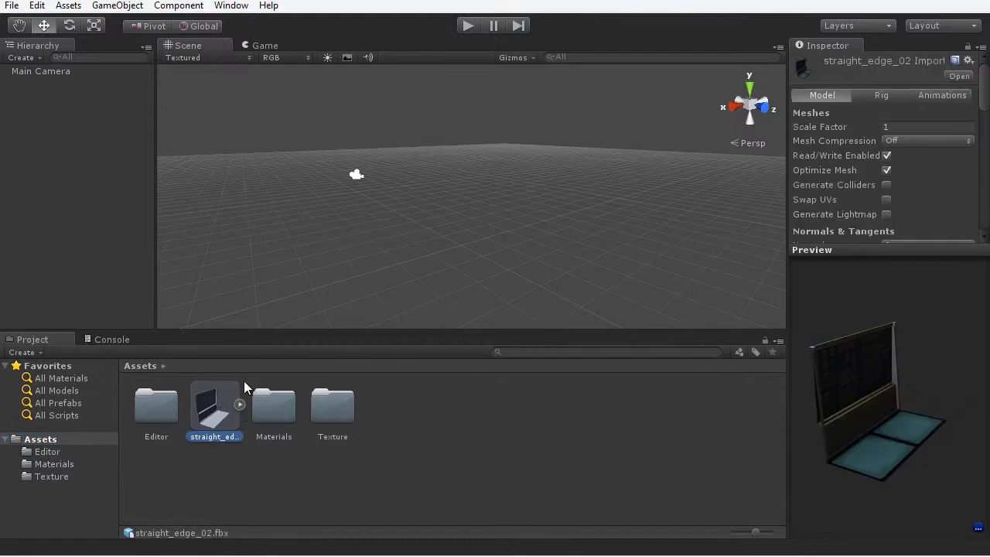
left_click_drag(843, 441, 884, 421)
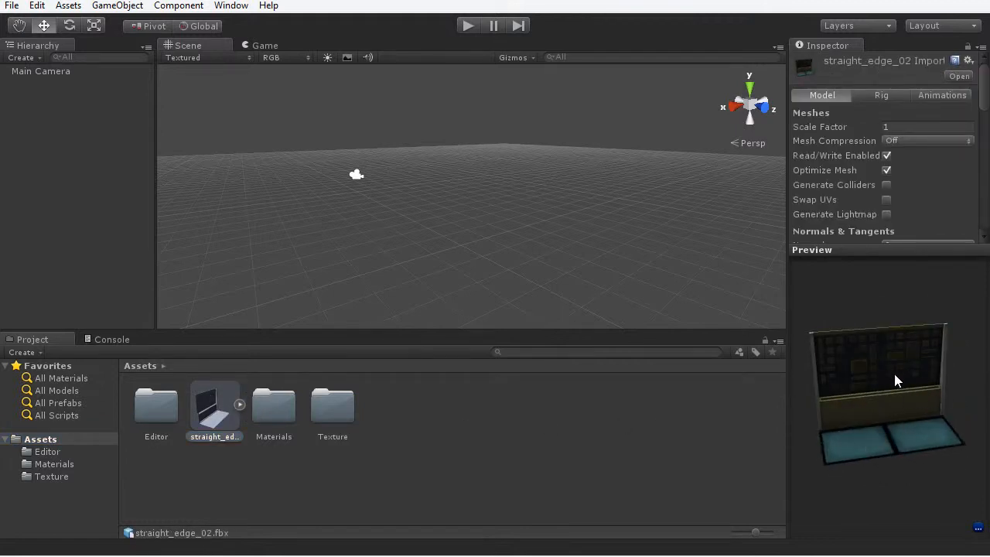
left_click_drag(217, 414, 499, 253)
left_click(556, 242)
- Select the placed straight_edge_02 wall module in the scene and examine its textured faces from several angles
left_click_drag(583, 276, 488, 195, "alt")
scroll(477, 227, "up", 5)
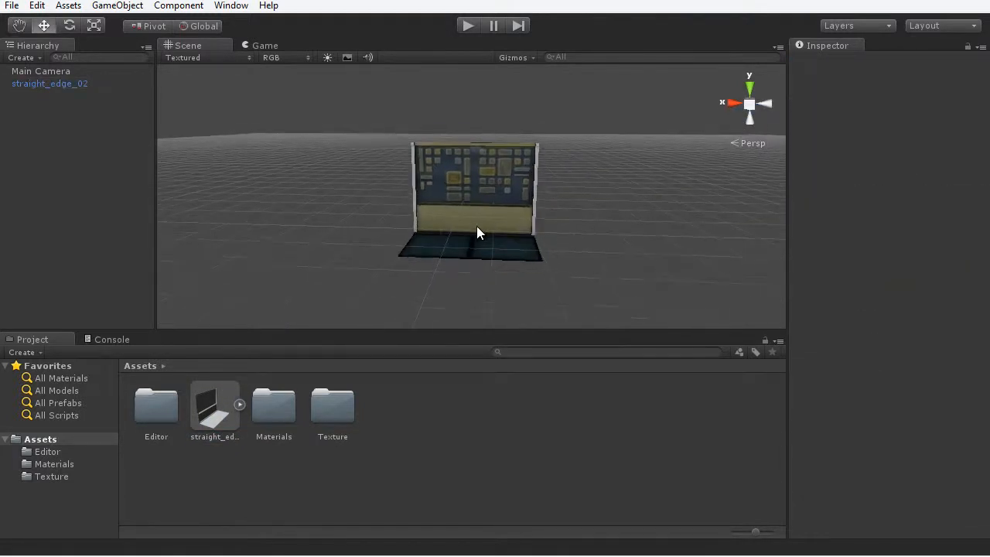
left_click_drag(468, 244, 606, 245, "alt")
left_click(440, 222)
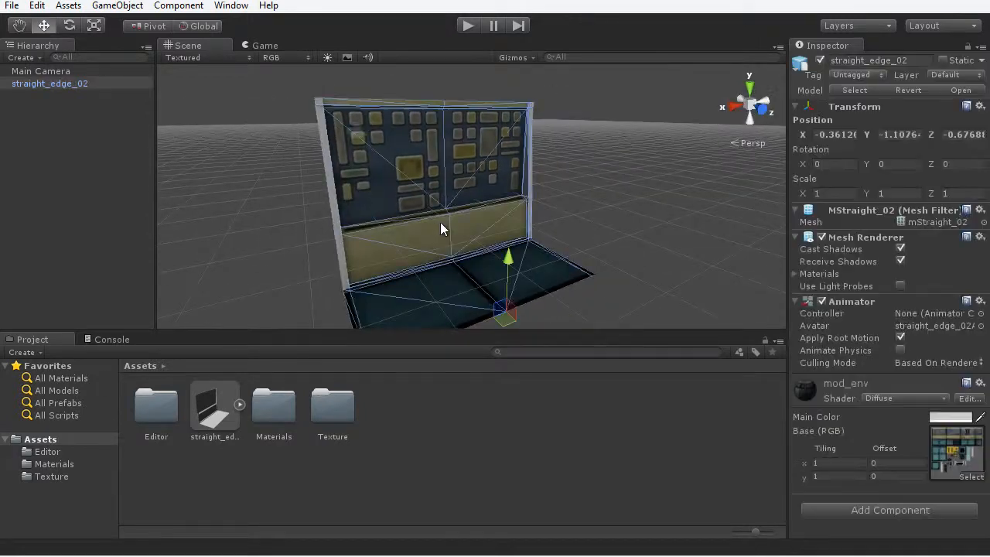
scroll(502, 242, "down", 3)
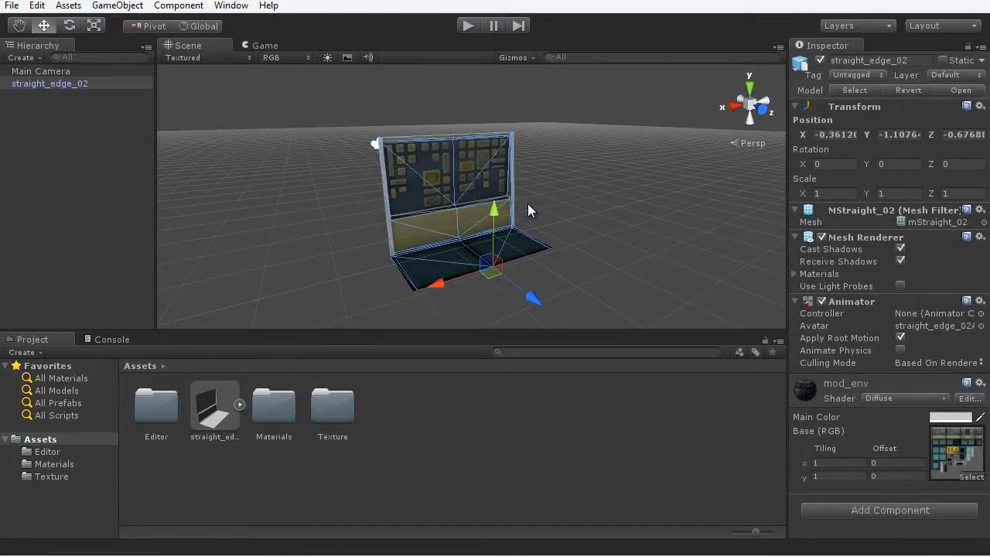